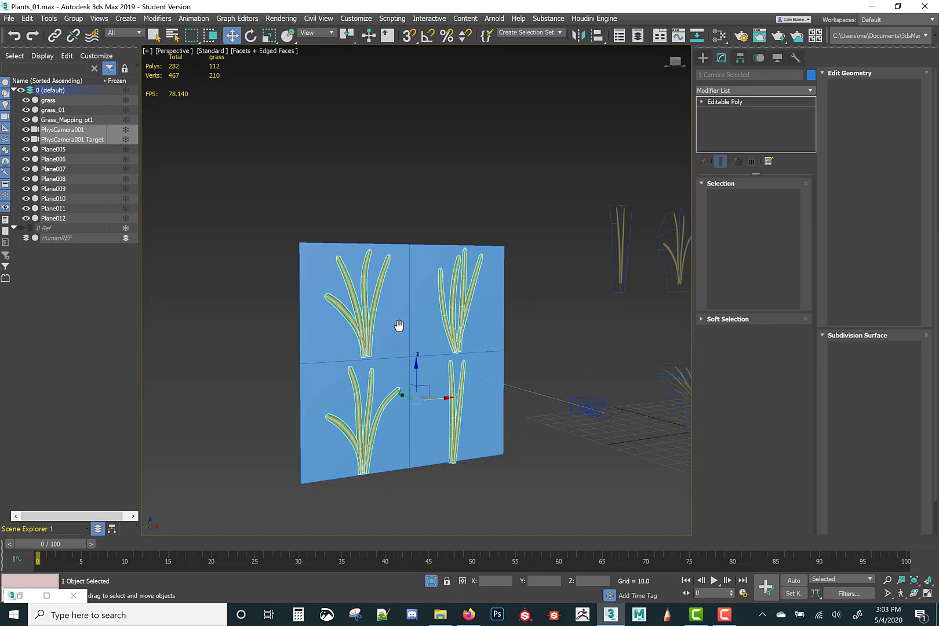
# - Select the Grass_Mapping pt1 plane and review its object properties from the camera view
pyautogui.click(495, 350)
pyautogui.keyDown('alt'); pyautogui.moveTo(494, 350); pyautogui.dragTo(464, 350, button='middle'); pyautogui.keyUp('alt')
pyautogui.hotkey('alt', 'w')
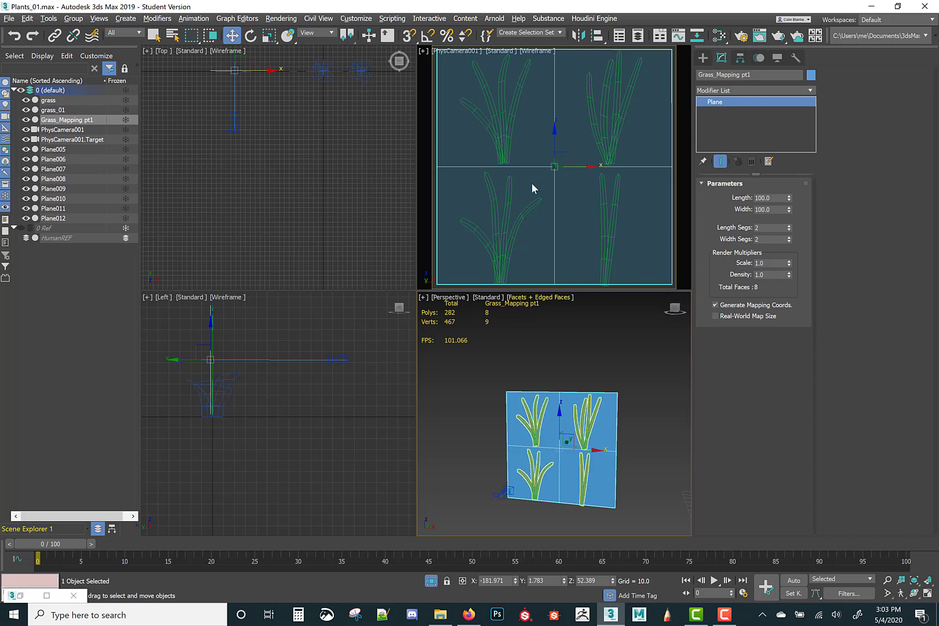
pyautogui.click(566, 183)
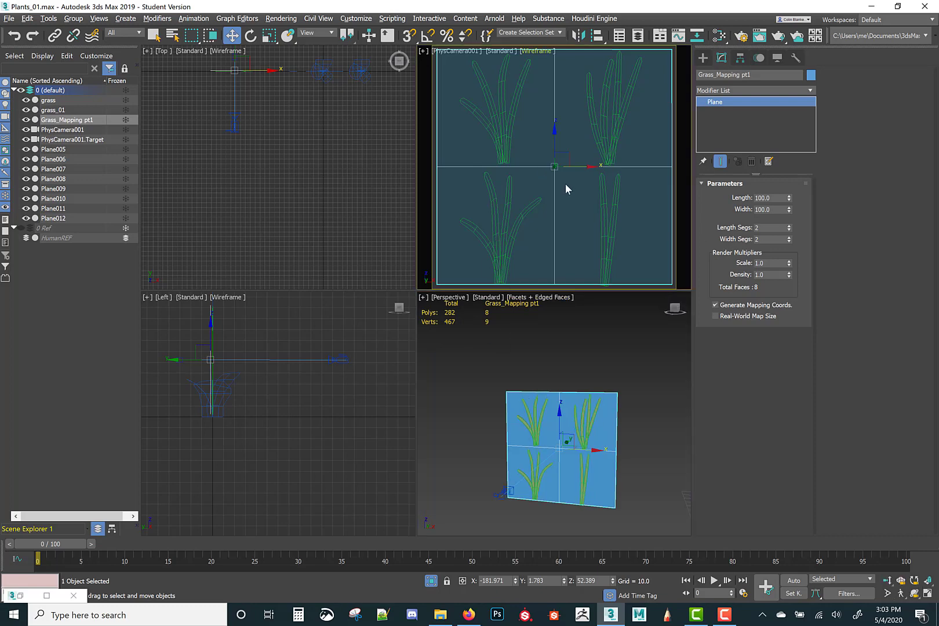
pyautogui.rightClick(566, 183)
pyautogui.click(593, 268)
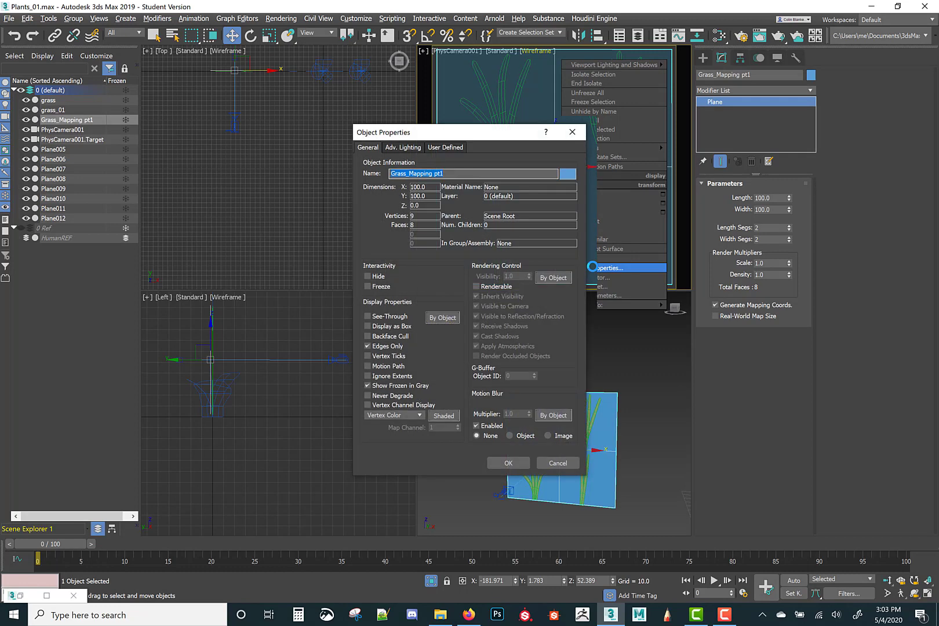
pyautogui.click(507, 463)
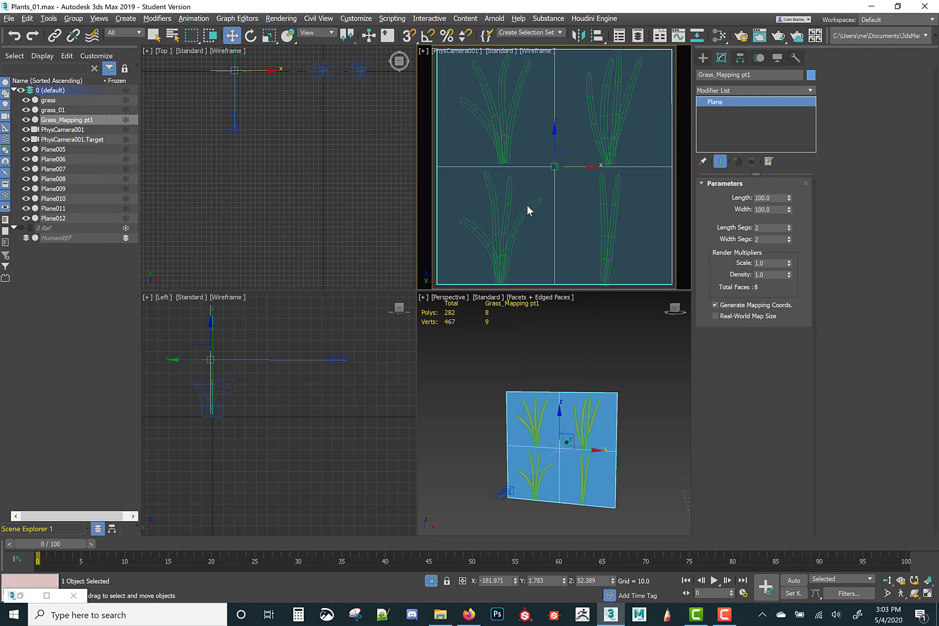
# - Isolate the grass object and show it in wireframe in a maximized Perspective view
pyautogui.click(516, 213)
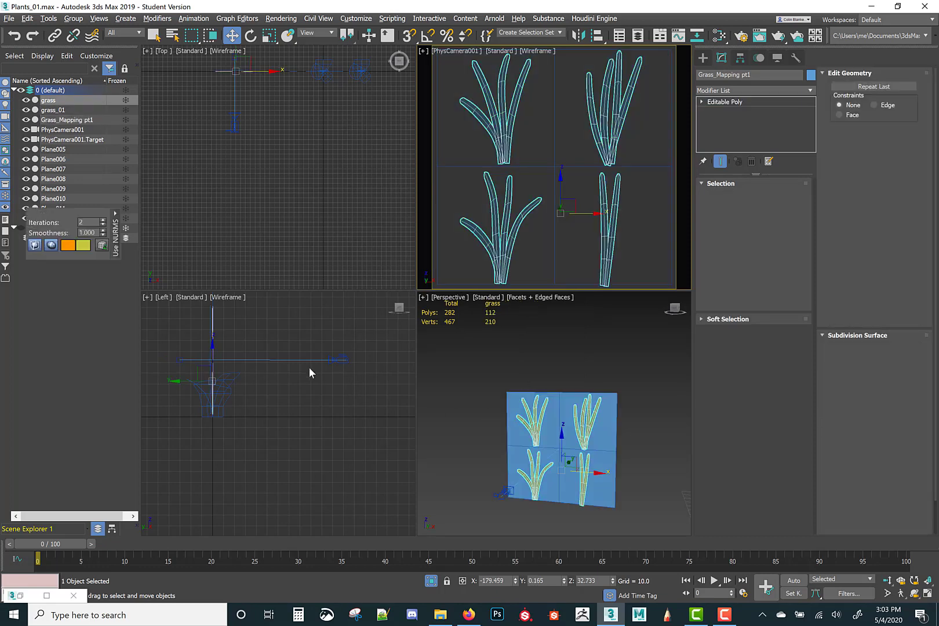
pyautogui.hotkey('alt', 'q')
pyautogui.hotkey('alt', 'w')
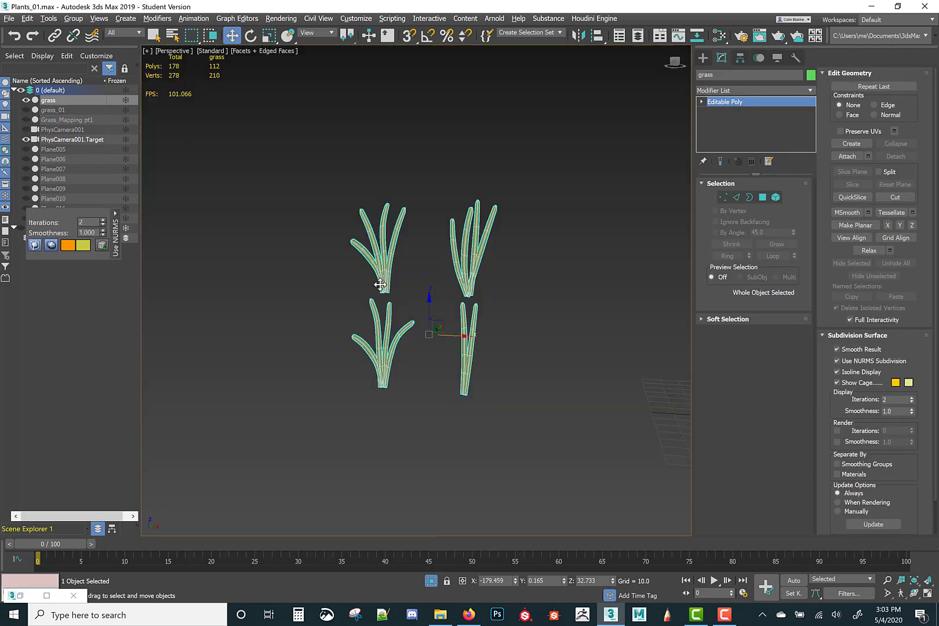
pyautogui.press('z')
pyautogui.scroll(4, 388, 257)
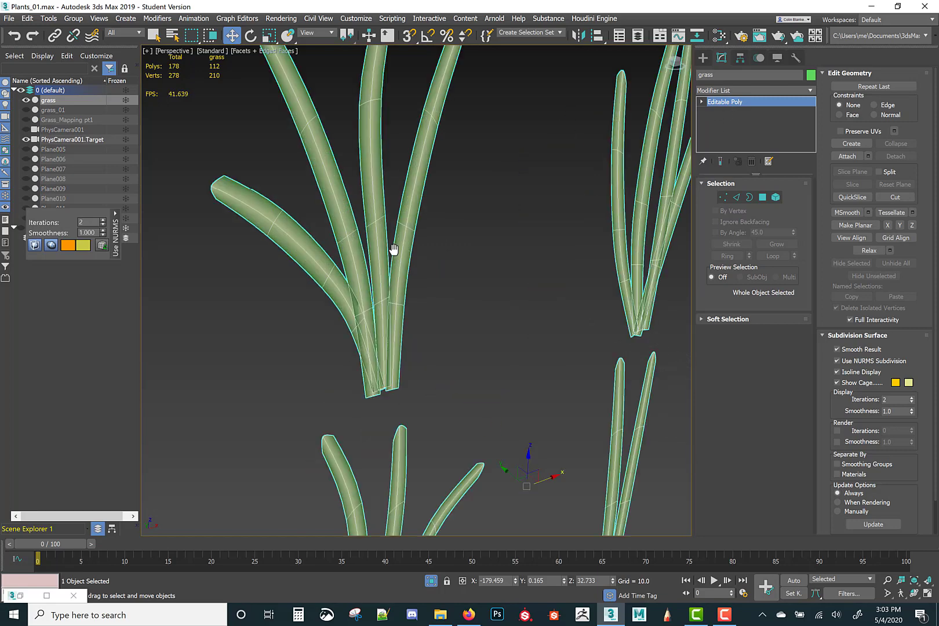
pyautogui.scroll(-2, 392, 252)
pyautogui.press('F3')
pyautogui.moveTo(459, 284); pyautogui.dragTo(463, 250, button='middle')
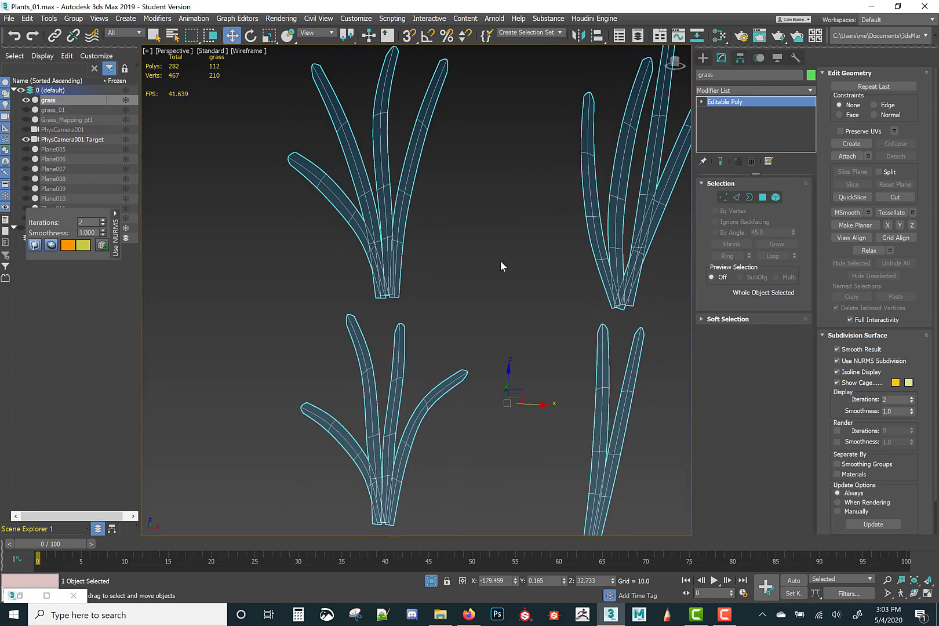
pyautogui.scroll(-5, 445, 293)
pyautogui.moveTo(503, 279)
pyautogui.keyDown('alt'); pyautogui.mouseDown(button='middle')
pyautogui.moveTo(537, 292)
pyautogui.moveTo(493, 282)
pyautogui.mouseUp(button='middle'); pyautogui.keyUp('alt')
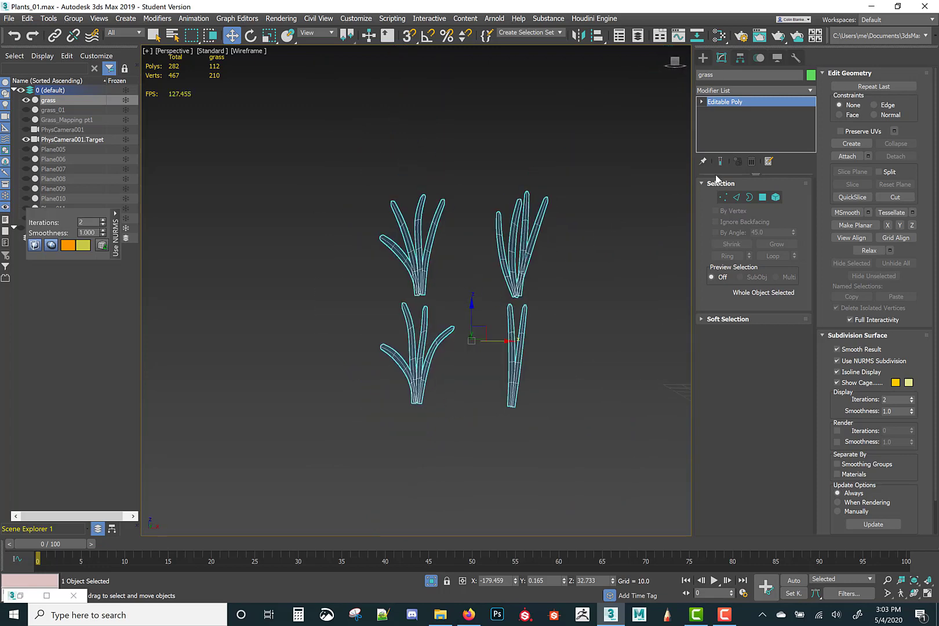
# - Draw a tall, narrow plane about 68.8 long and 13.4 wide in the Front view, beside the grass near the origin
pyautogui.click(703, 60)
pyautogui.hotkey('alt', 'w')
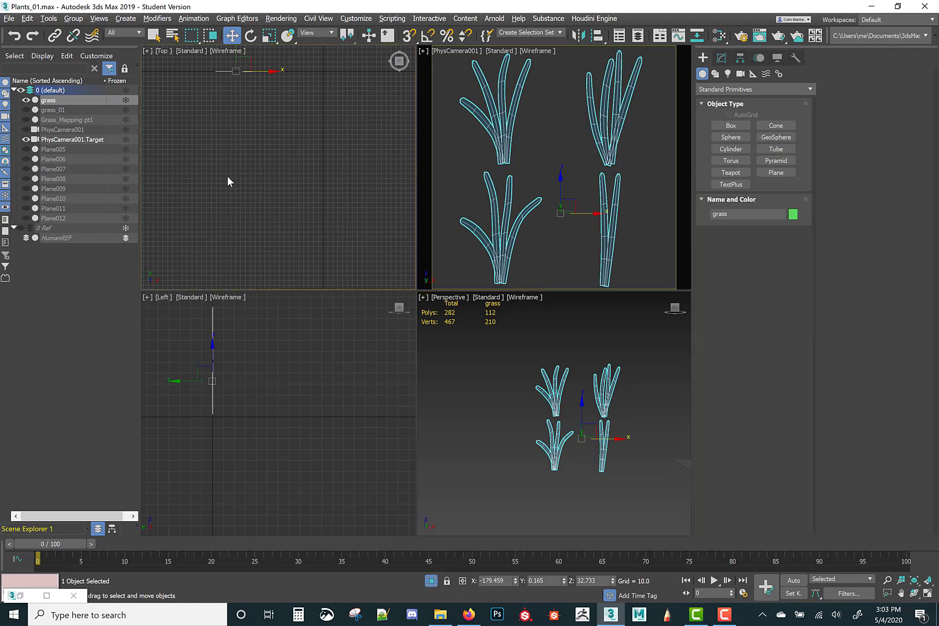
pyautogui.rightClick(323, 368)
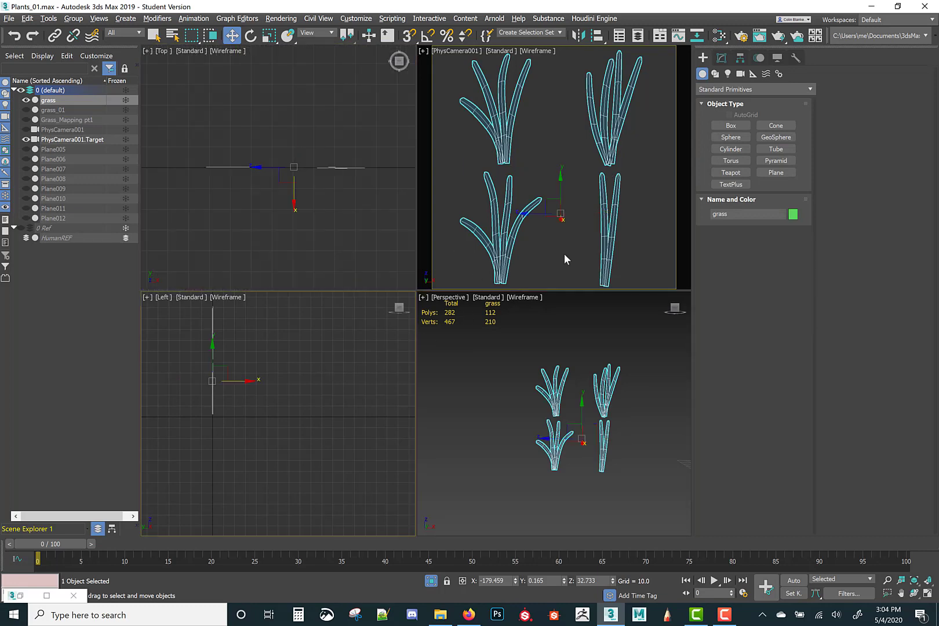
pyautogui.press('f')
pyautogui.hotkey('alt', 'w')
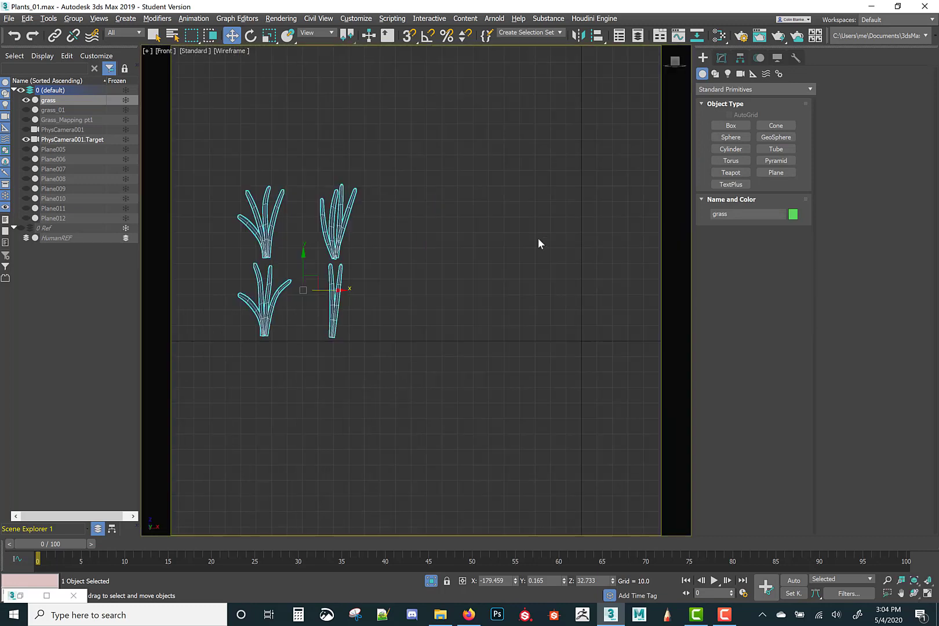
pyautogui.moveTo(538, 238); pyautogui.dragTo(476, 245, button='middle')
pyautogui.scroll(-4, 435, 305)
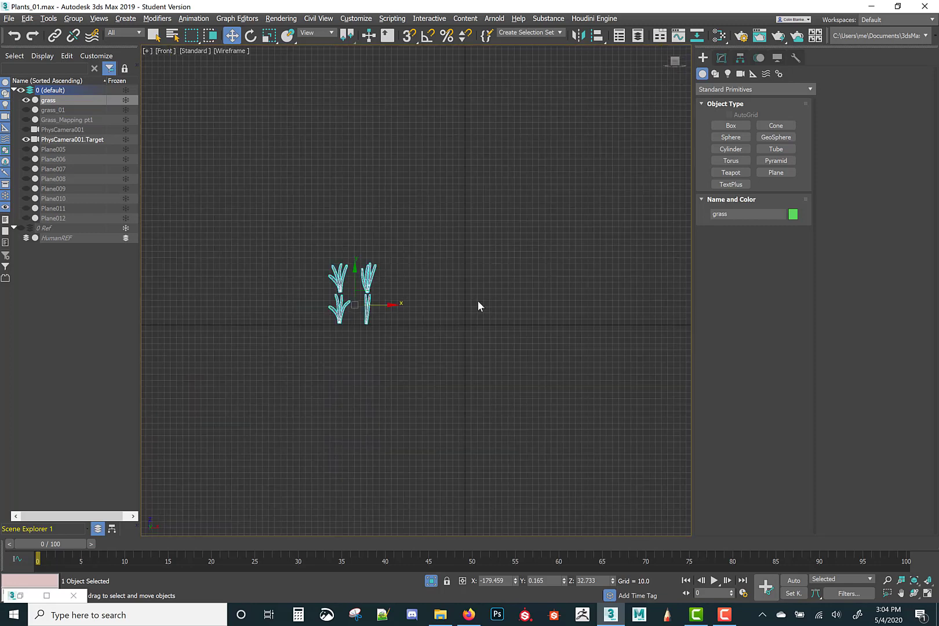
pyautogui.scroll(4, 525, 258)
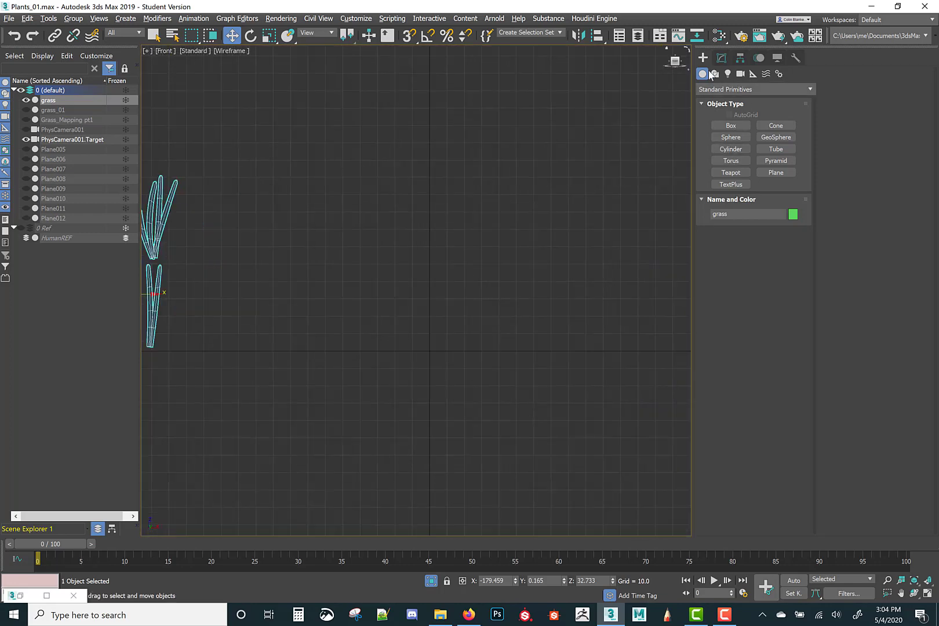
pyautogui.click(777, 173)
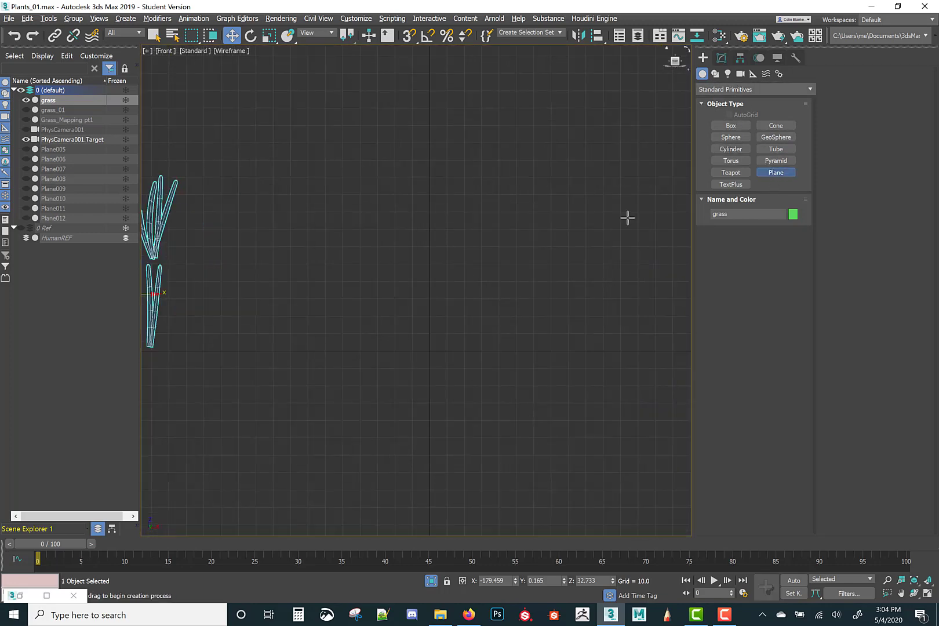
pyautogui.moveTo(435, 230); pyautogui.dragTo(458, 349)
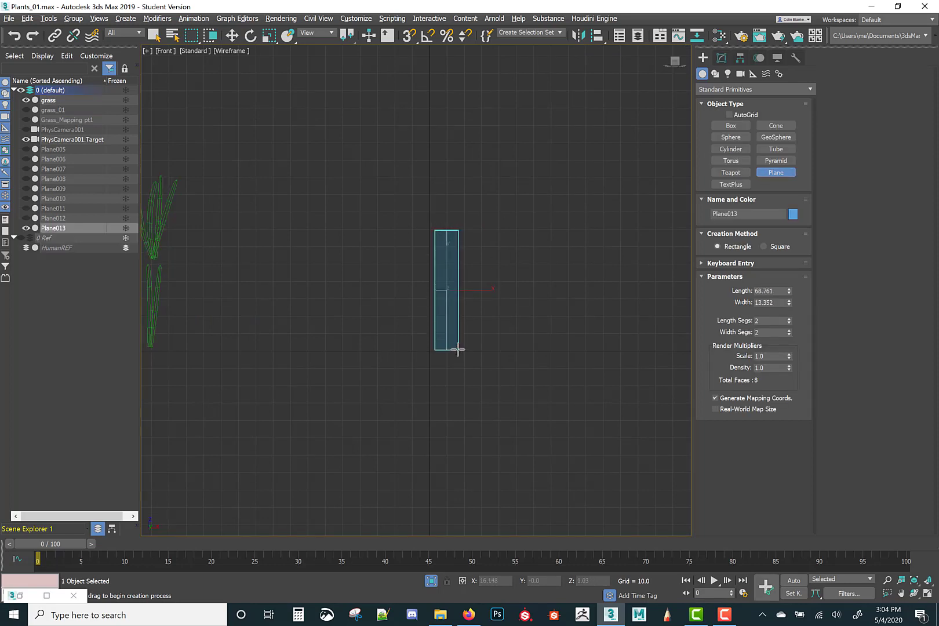
# - Set the new plane's length segments to 5
pyautogui.click(789, 318)
pyautogui.click(789, 318)
pyautogui.click(789, 319)
# - Examine the segmentation of the existing grass blades and compare it with the new plane
pyautogui.moveTo(202, 240); pyautogui.dragTo(403, 267, button='middle')
pyautogui.scroll(4, 336, 256)
pyautogui.moveTo(555, 313); pyautogui.dragTo(272, 265, button='middle')
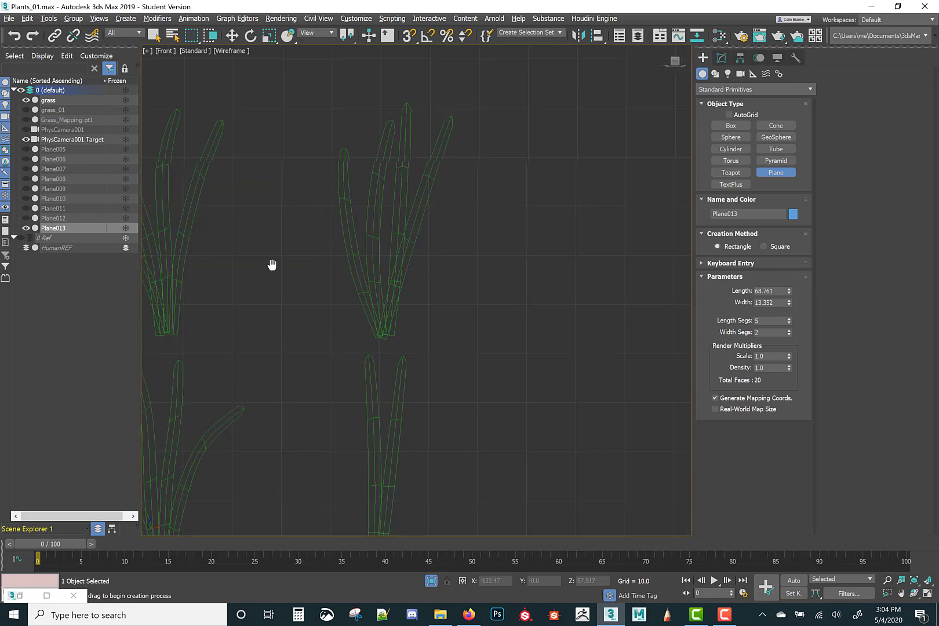
pyautogui.scroll(-5, 271, 265)
pyautogui.moveTo(458, 275); pyautogui.dragTo(296, 258, button='middle')
pyautogui.press('z')
pyautogui.scroll(-3, 307, 249)
pyautogui.scroll(4, 327, 235)
pyautogui.scroll(-4, 356, 234)
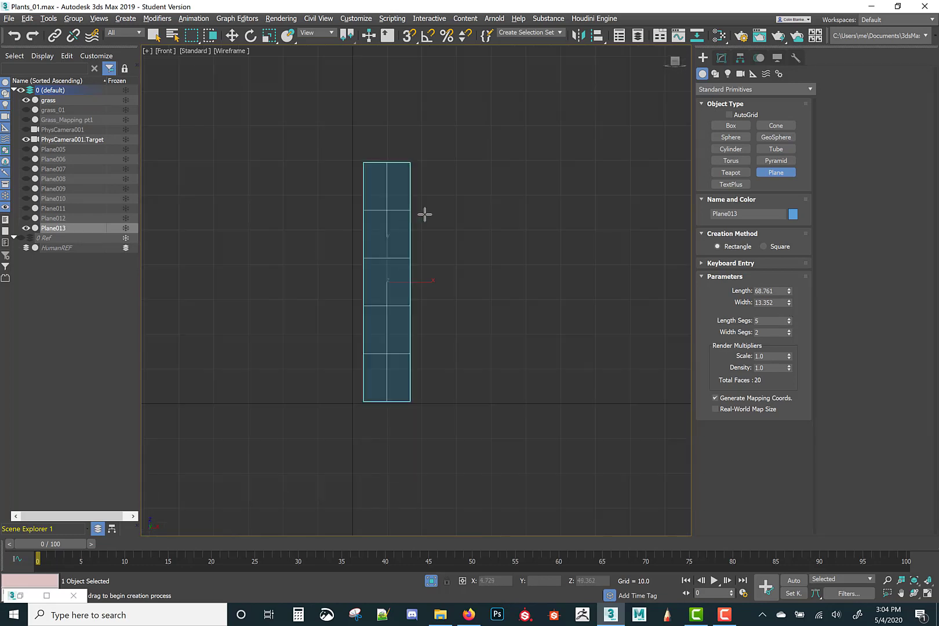
# - Convert the new plane to an Editable Poly
pyautogui.click(722, 58)
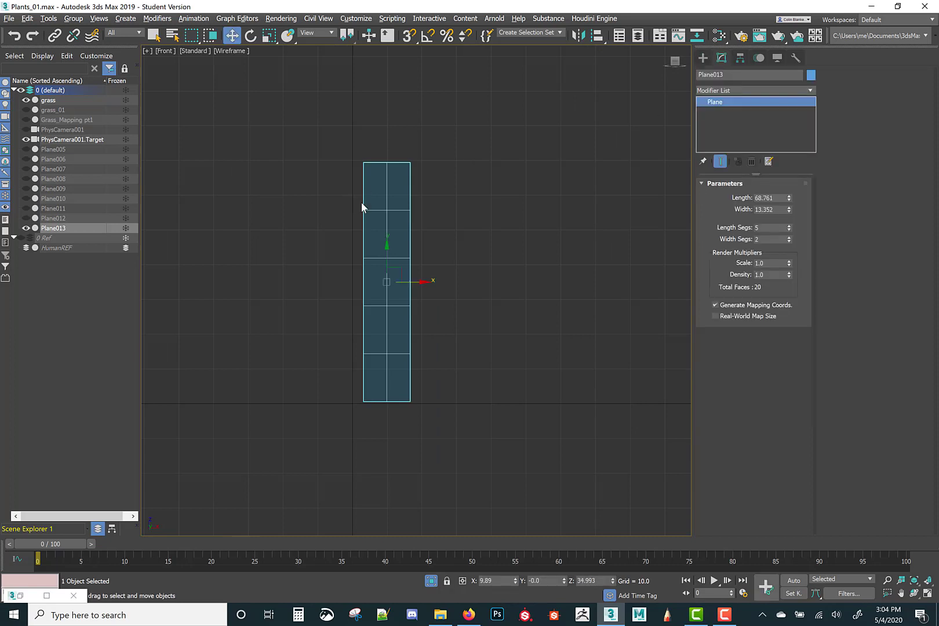
pyautogui.rightClick(410, 220)
pyautogui.moveTo(486, 329)
pyautogui.click(548, 344)
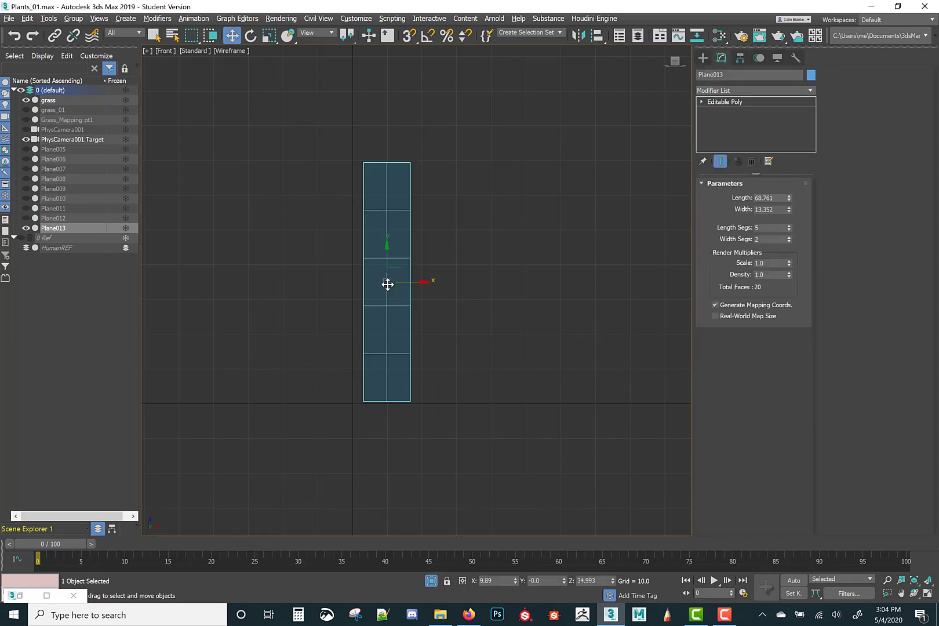
# - Move the plane's two upper corner vertices down and inward to form a pointed blade tip
pyautogui.press('1')
pyautogui.click(363, 163)
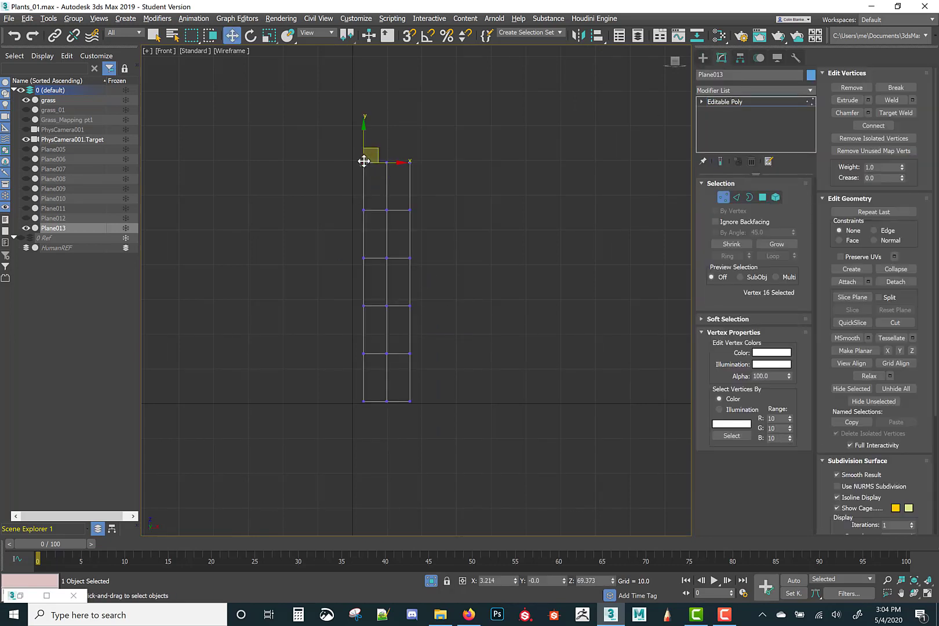
pyautogui.moveTo(377, 150); pyautogui.dragTo(416, 169)
pyautogui.click(411, 164)
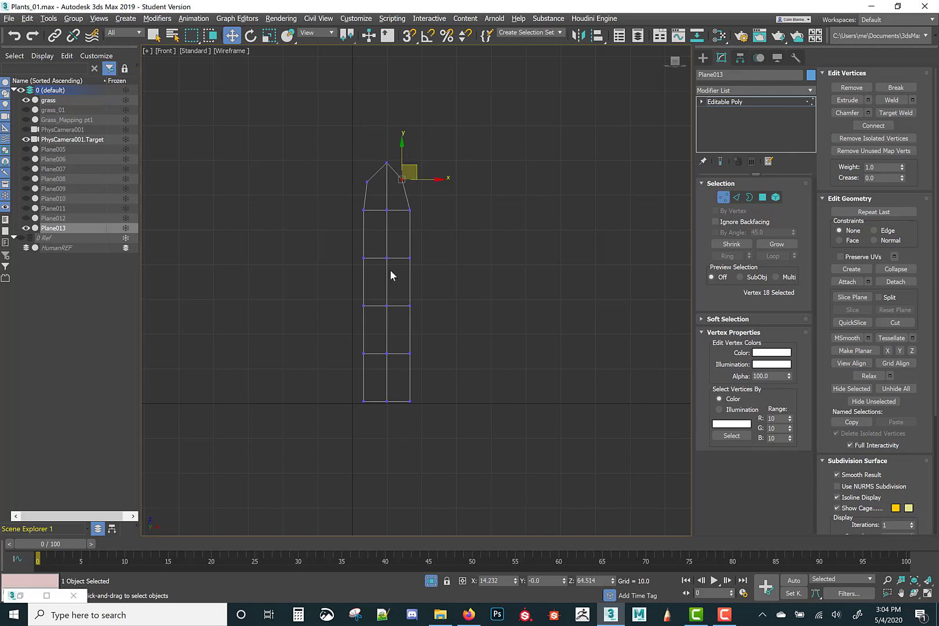
# - Select all vertices except the lowest row and apply a Taper modifier to them
pyautogui.moveTo(432, 371); pyautogui.dragTo(432, 371)
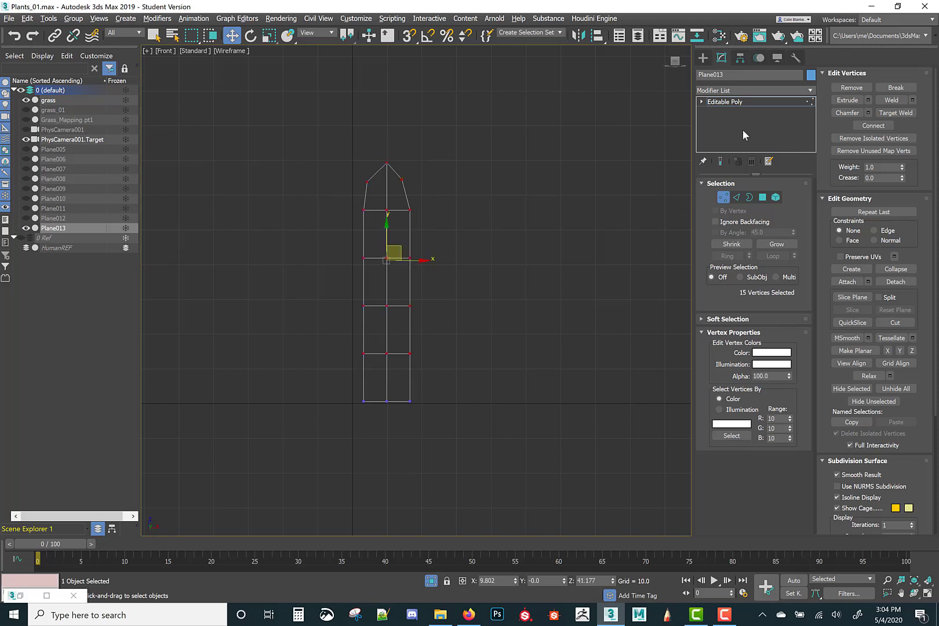
pyautogui.rightClick(761, 94)
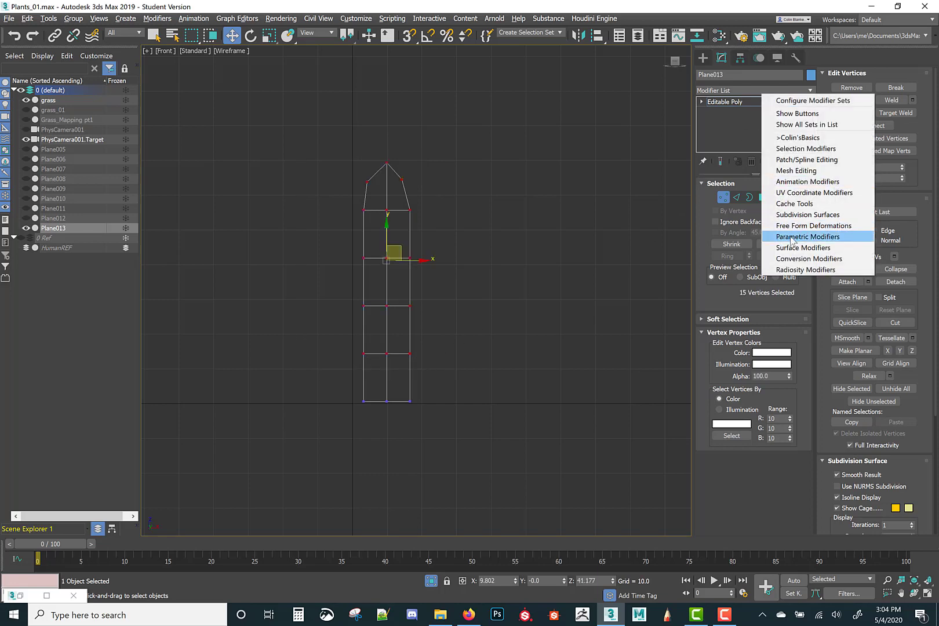
pyautogui.click(792, 237)
pyautogui.click(761, 87)
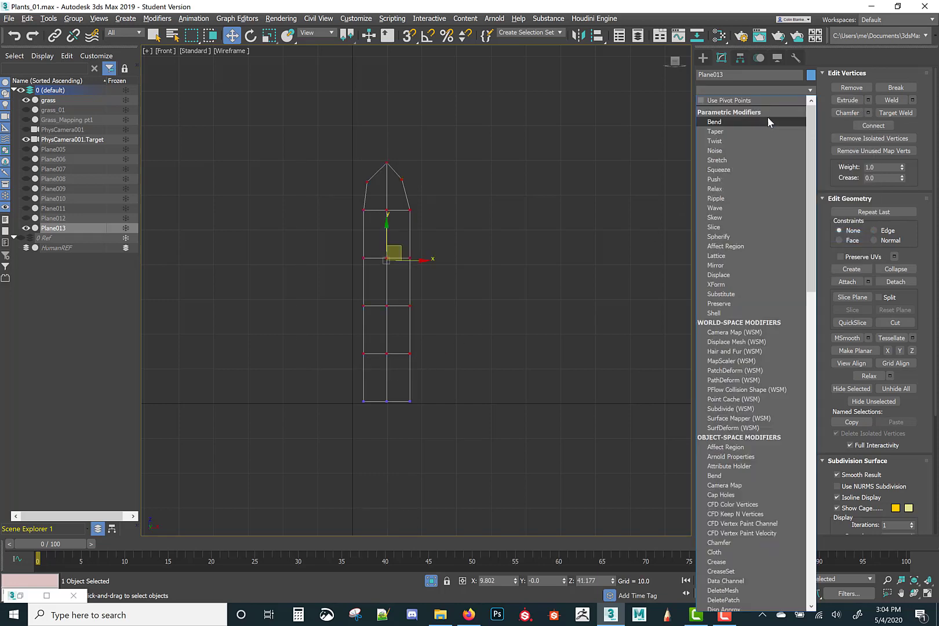
pyautogui.click(739, 133)
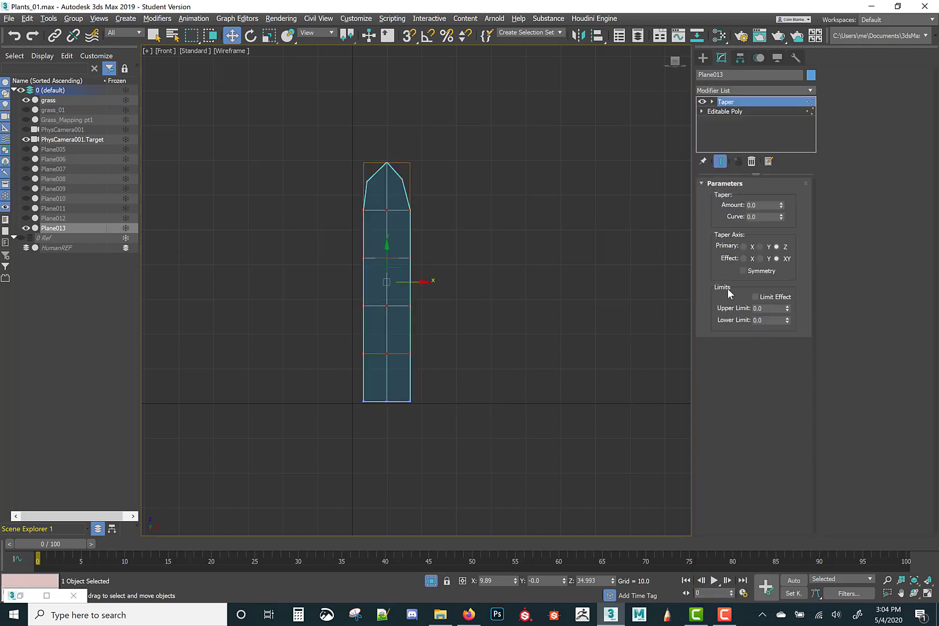
# - Taper the blade toward its tip with an amount of -0.49, primary axis Y and effect axis X
pyautogui.moveTo(782, 209); pyautogui.dragTo(782, 226)
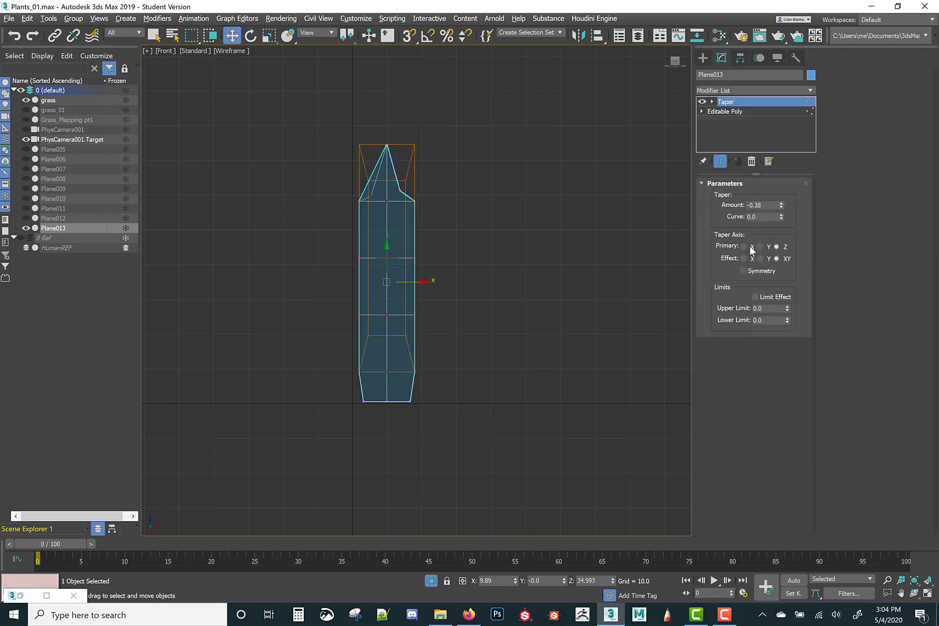
pyautogui.click(753, 248)
pyautogui.click(744, 259)
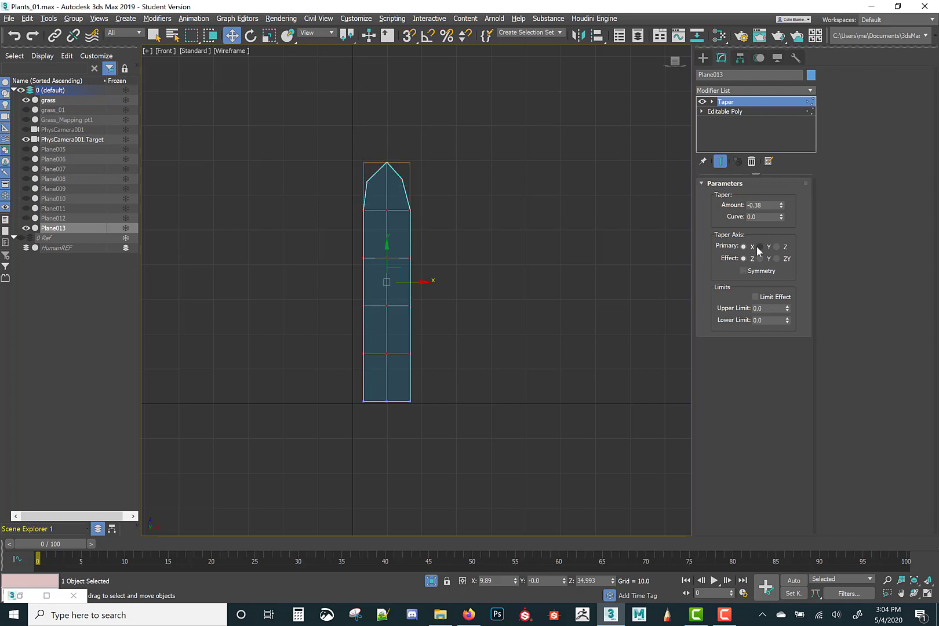
pyautogui.click(761, 248)
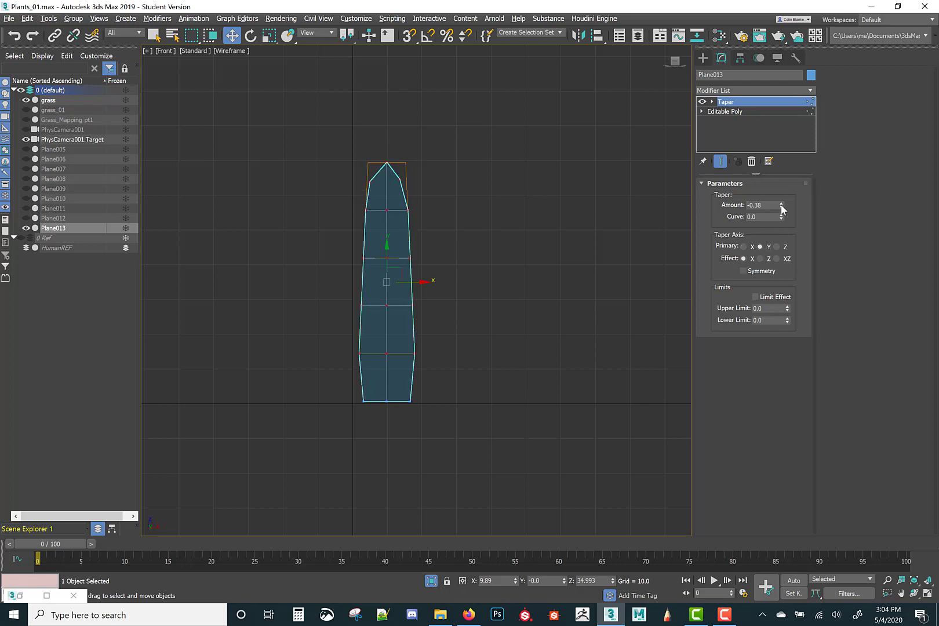
pyautogui.moveTo(783, 210); pyautogui.dragTo(784, 207)
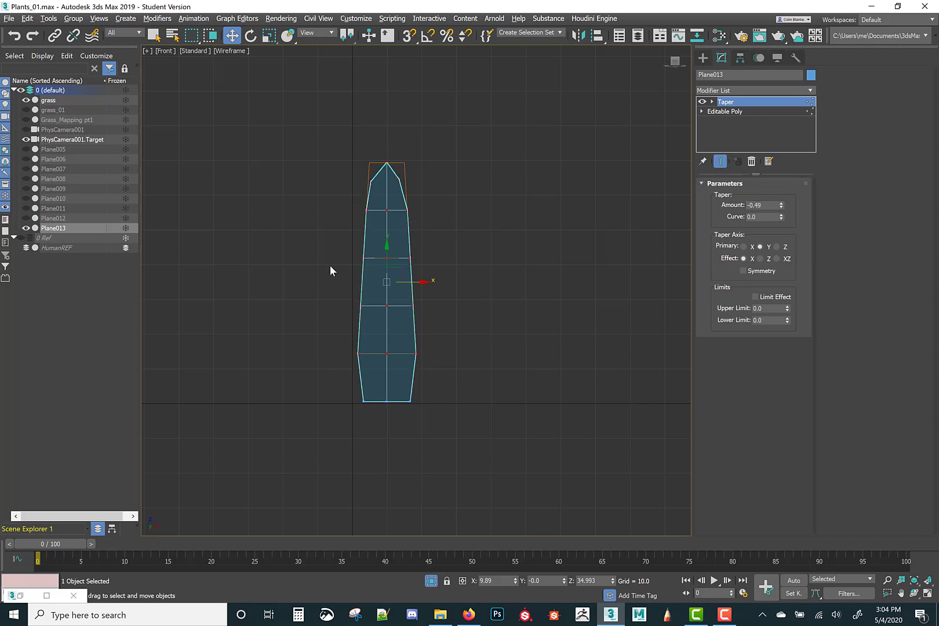
# - Collapse the tapered blade to an Editable Poly
pyautogui.rightClick(418, 251)
pyautogui.moveTo(498, 376)
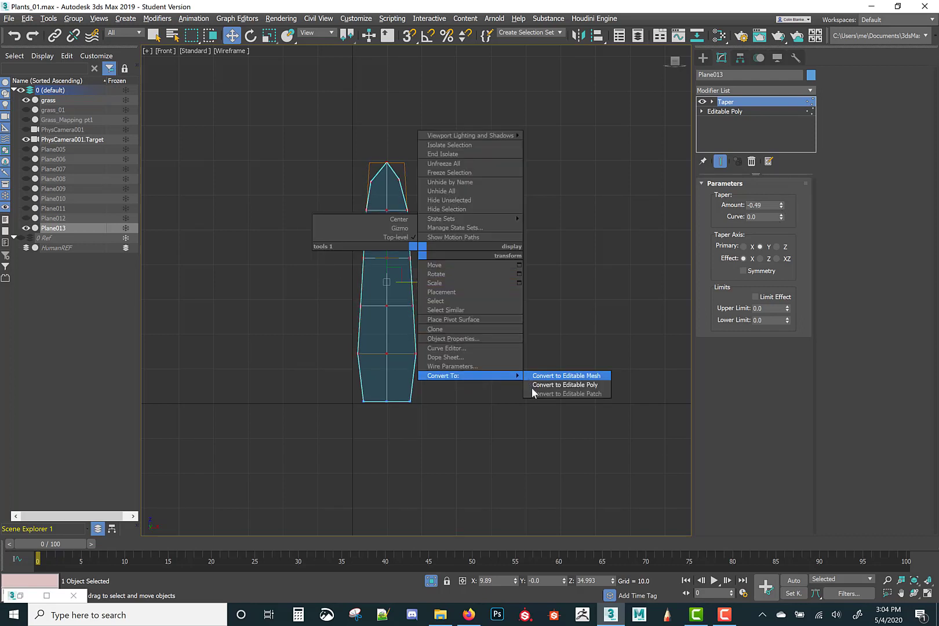
pyautogui.click(533, 386)
# - Scale the blade along X to about 53% so that it becomes narrower
pyautogui.press('r')
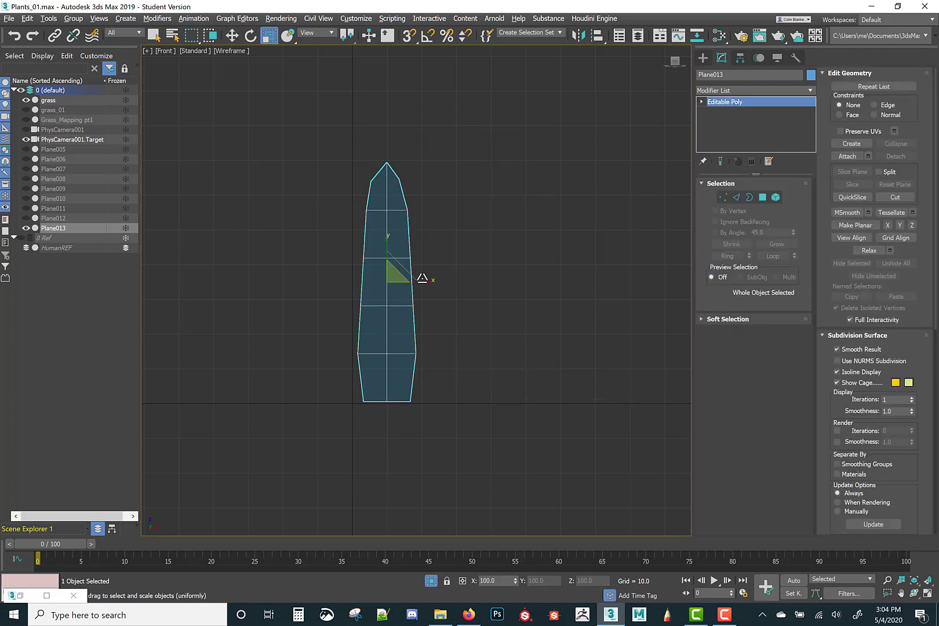
pyautogui.moveTo(422, 279); pyautogui.dragTo(404, 280)
pyautogui.click(450, 295)
pyautogui.moveTo(400, 317); pyautogui.dragTo(455, 306, button='middle')
pyautogui.scroll(-2, 456, 306)
pyautogui.moveTo(430, 278); pyautogui.dragTo(556, 333)
# - Inspect the narrowed blade next to the existing grass in a maximized Perspective view
pyautogui.hotkey('alt', 'w')
pyautogui.rightClick(501, 373)
pyautogui.hotkey('alt', 'w')
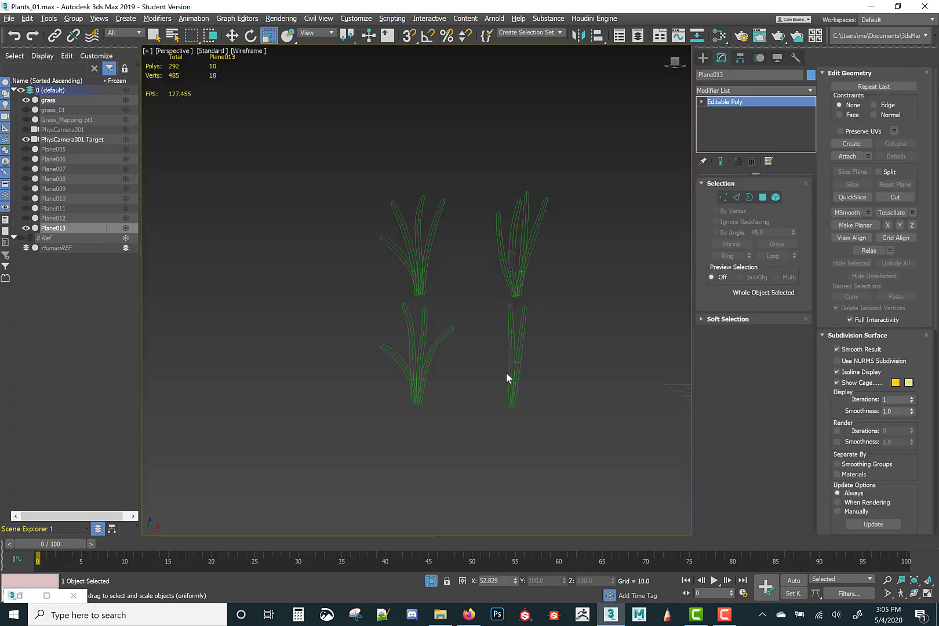
pyautogui.keyDown('alt'); pyautogui.moveTo(507, 378); pyautogui.dragTo(501, 337, button='middle'); pyautogui.keyUp('alt')
pyautogui.scroll(-3, 388, 374)
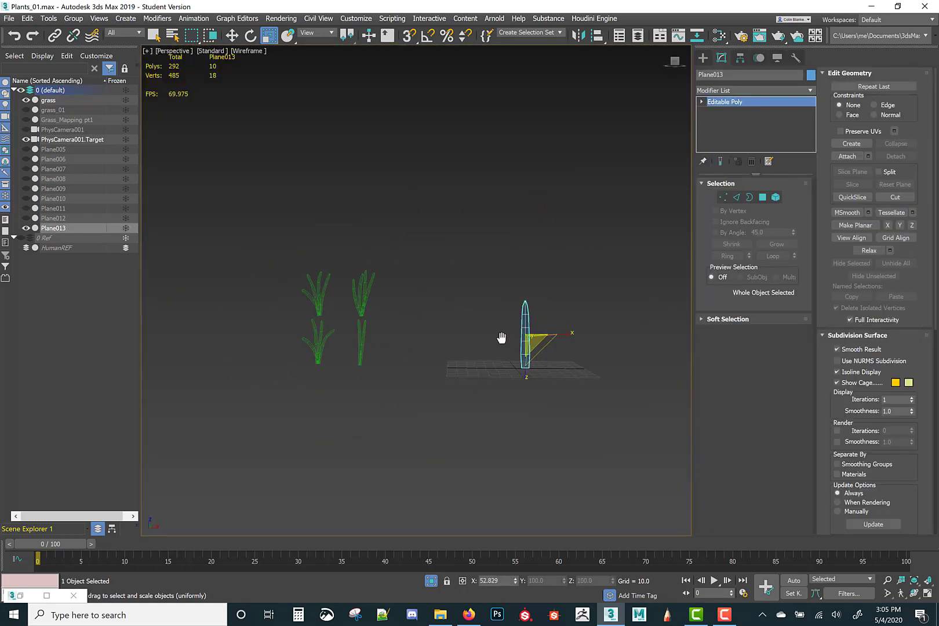
pyautogui.scroll(3, 501, 337)
pyautogui.press('r')
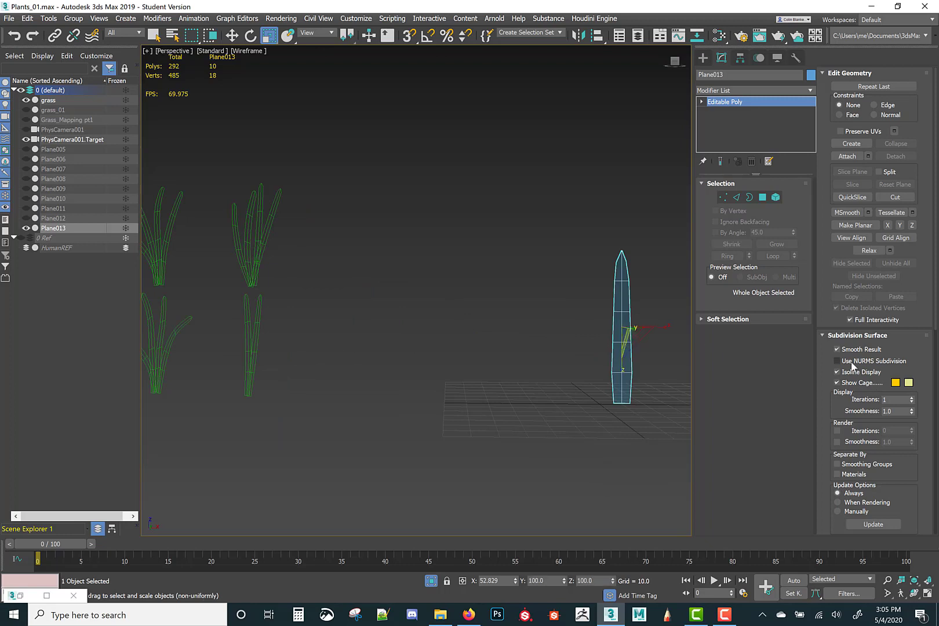
# - Enable NURMS subdivision on the blade with isoline display turned off to reveal the subdivided mesh
pyautogui.moveTo(587, 340); pyautogui.dragTo(449, 338, button='middle')
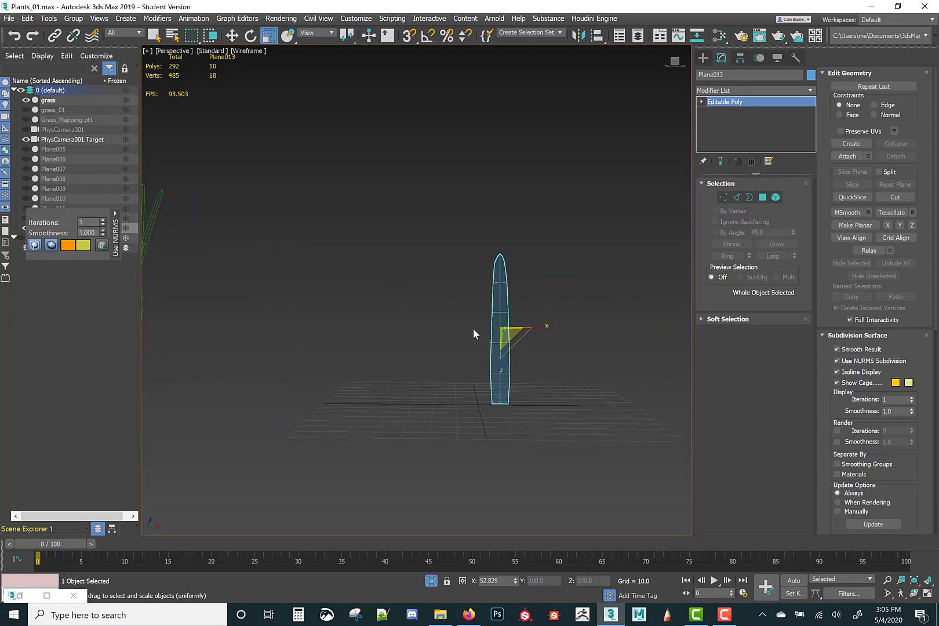
pyautogui.scroll(3, 474, 328)
pyautogui.click(837, 372)
pyautogui.keyDown('alt'); pyautogui.moveTo(557, 324); pyautogui.dragTo(533, 327, button='middle'); pyautogui.keyUp('alt')
pyautogui.scroll(-5, 532, 327)
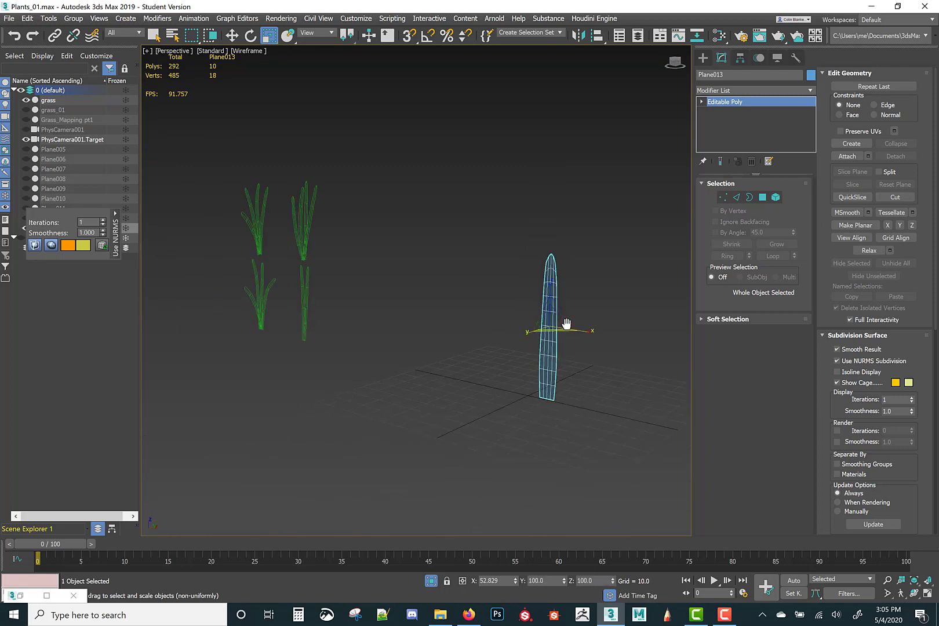
# - Add a Bend modifier to the blade with an angle of -86 and the bend axis set to Y
pyautogui.click(748, 92)
pyautogui.click(738, 120)
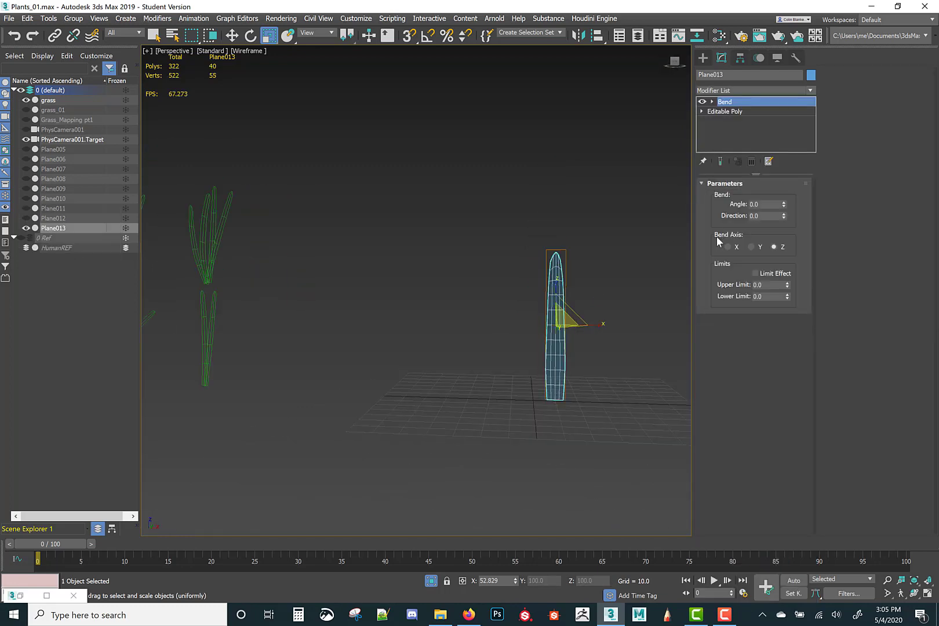
pyautogui.moveTo(784, 206); pyautogui.dragTo(767, 252)
pyautogui.click(728, 248)
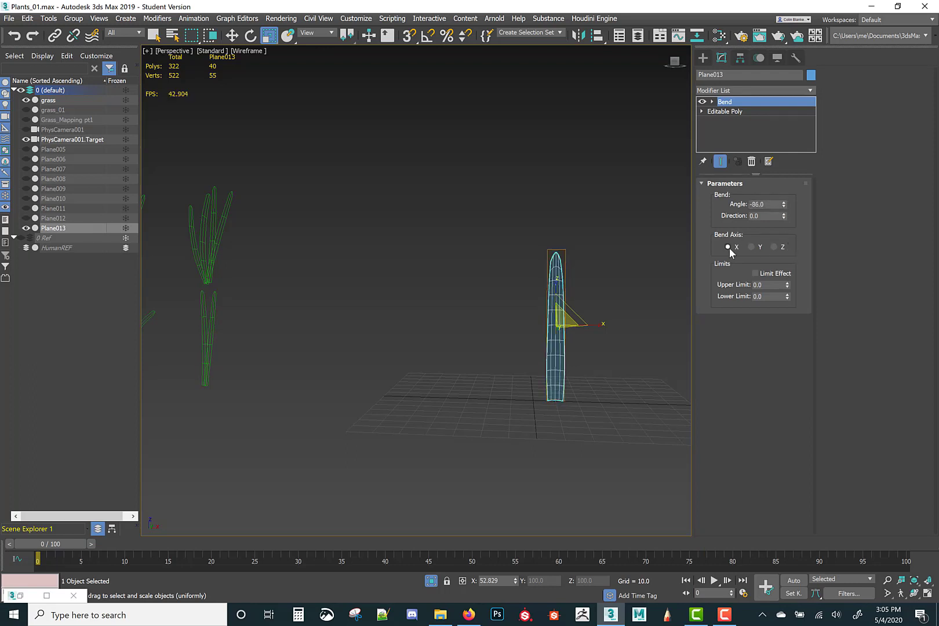
pyautogui.click(751, 247)
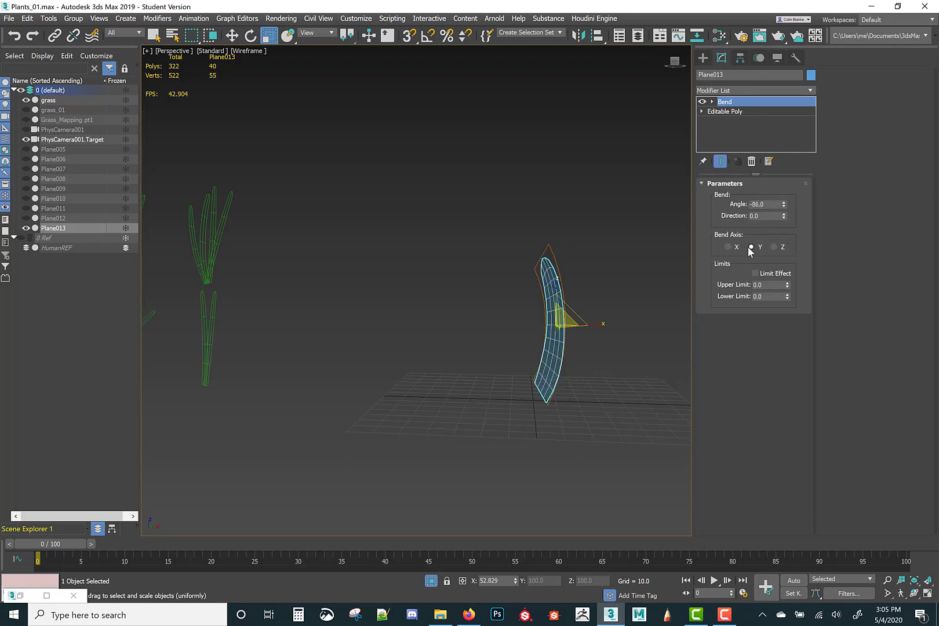
# - Move the Bend center down to the blade's base and set the bend angle to -28
pyautogui.click(713, 102)
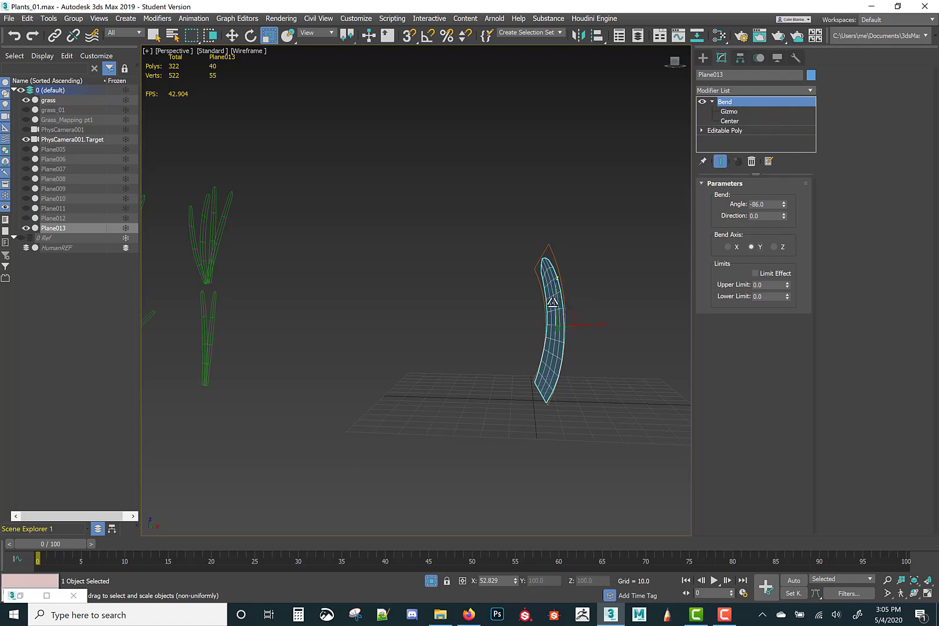
pyautogui.press('r')
pyautogui.click(728, 122)
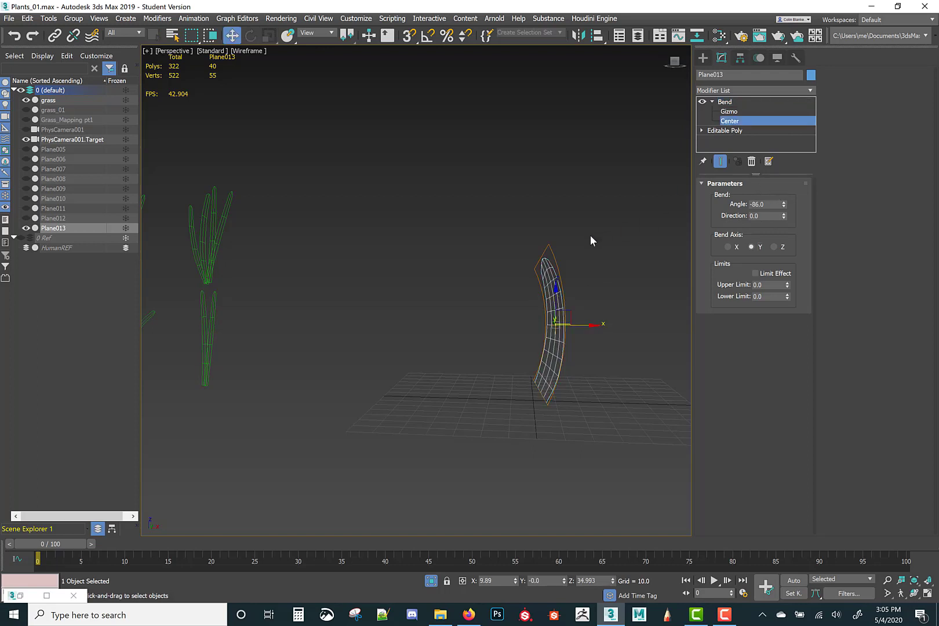
pyautogui.press('w')
pyautogui.moveTo(554, 297); pyautogui.dragTo(566, 361)
pyautogui.click(724, 103)
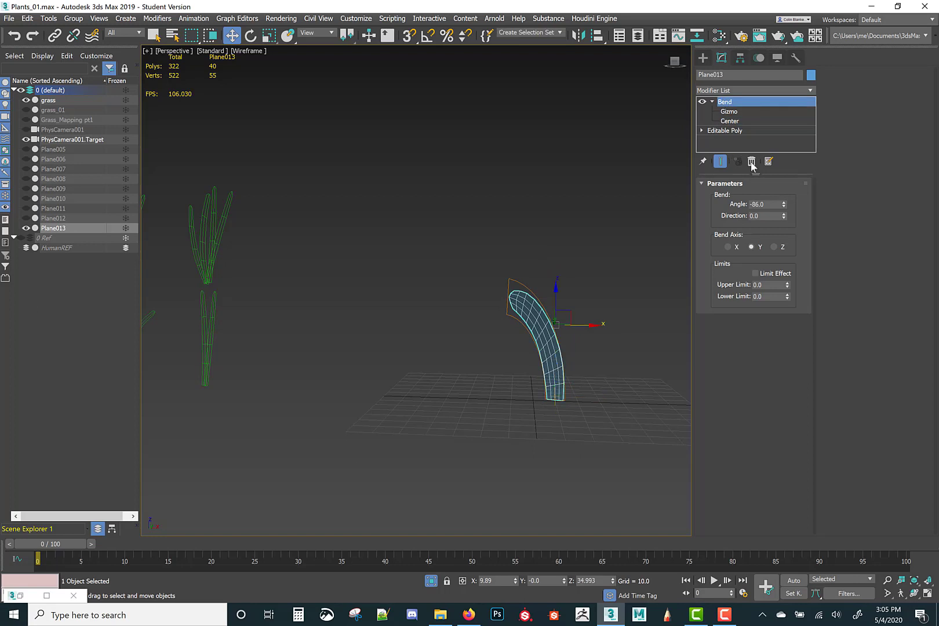
pyautogui.moveTo(783, 207); pyautogui.dragTo(782, 173)
pyautogui.moveTo(539, 293); pyautogui.dragTo(538, 272, button='middle')
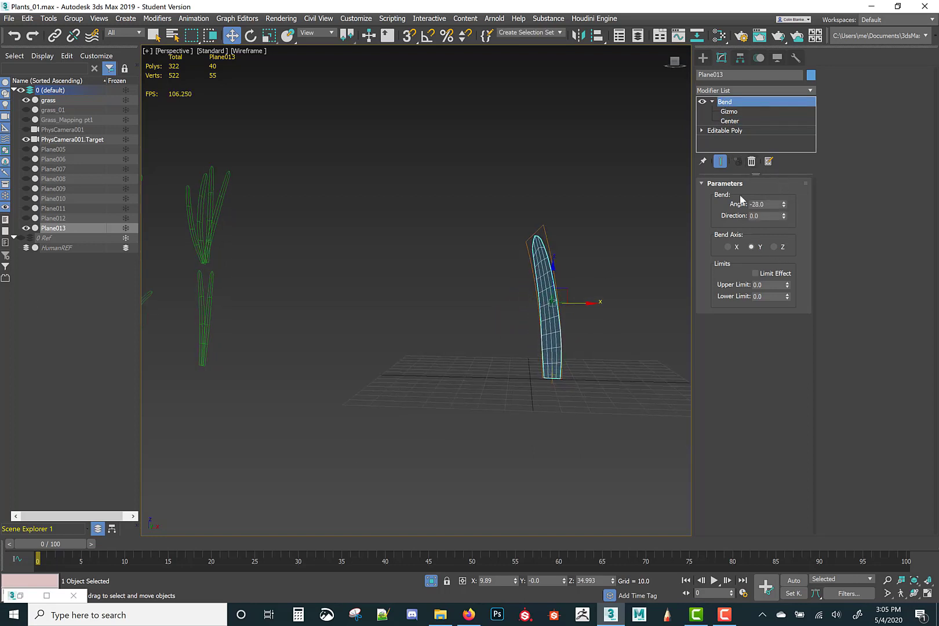
# - Scale the blade slightly narrower along X at its Editable Poly level, then return to the Bend level
pyautogui.click(725, 130)
pyautogui.press('r')
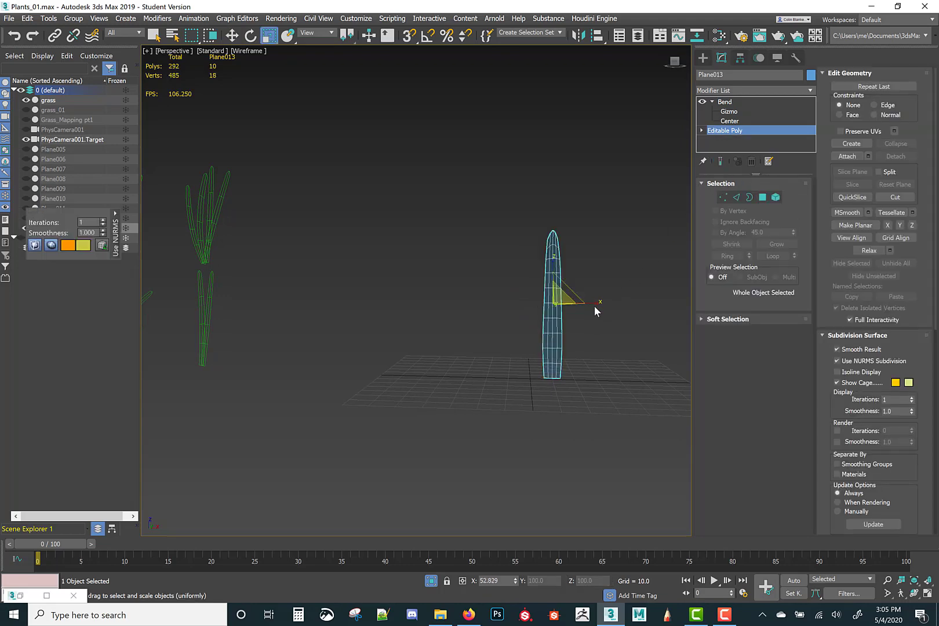
pyautogui.moveTo(596, 303); pyautogui.dragTo(590, 304)
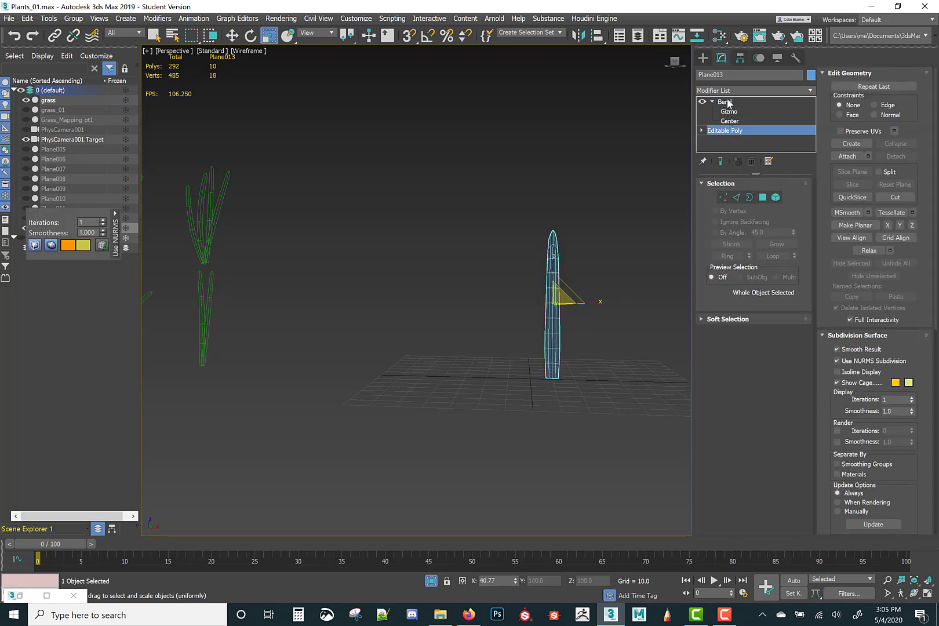
pyautogui.click(728, 103)
# - Select the existing grass clumps and open the Slate Material Editor maximized
pyautogui.scroll(-3, 416, 244)
pyautogui.moveTo(233, 246); pyautogui.dragTo(442, 236, button='middle')
pyautogui.scroll(3, 356, 248)
pyautogui.click(422, 235)
pyautogui.press('m')
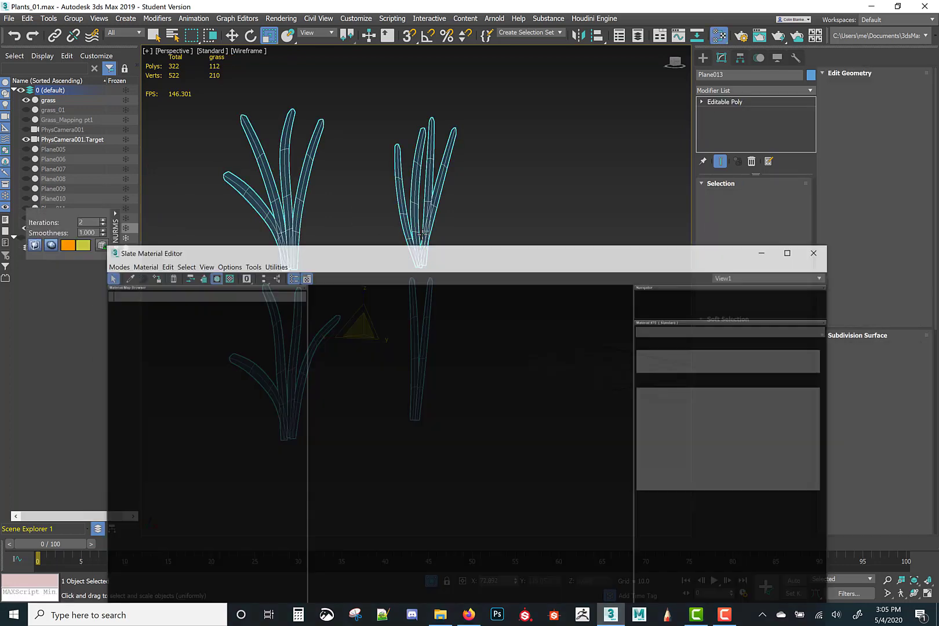
pyautogui.moveTo(515, 232); pyautogui.dragTo(574, 64)
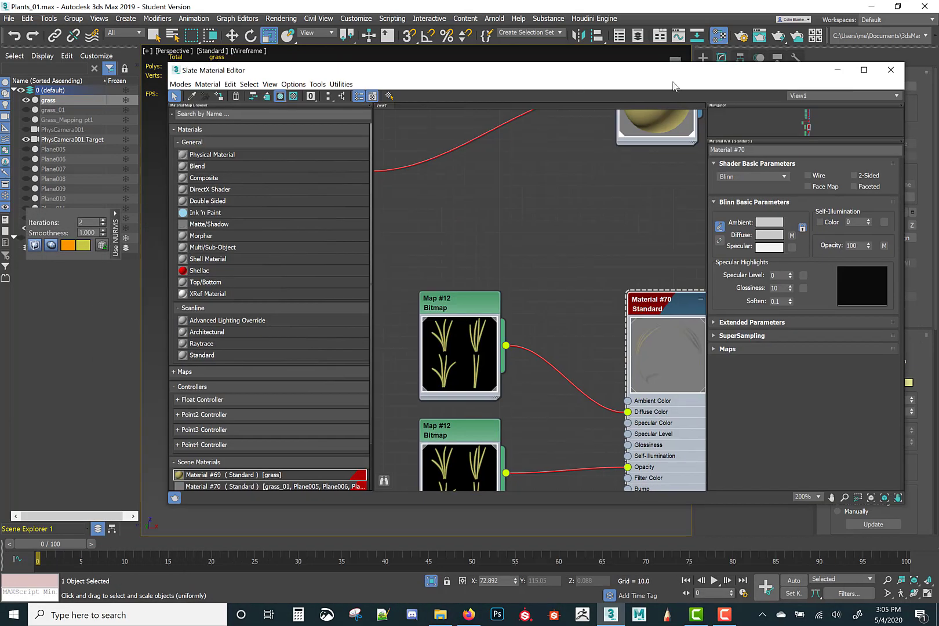
pyautogui.click(864, 70)
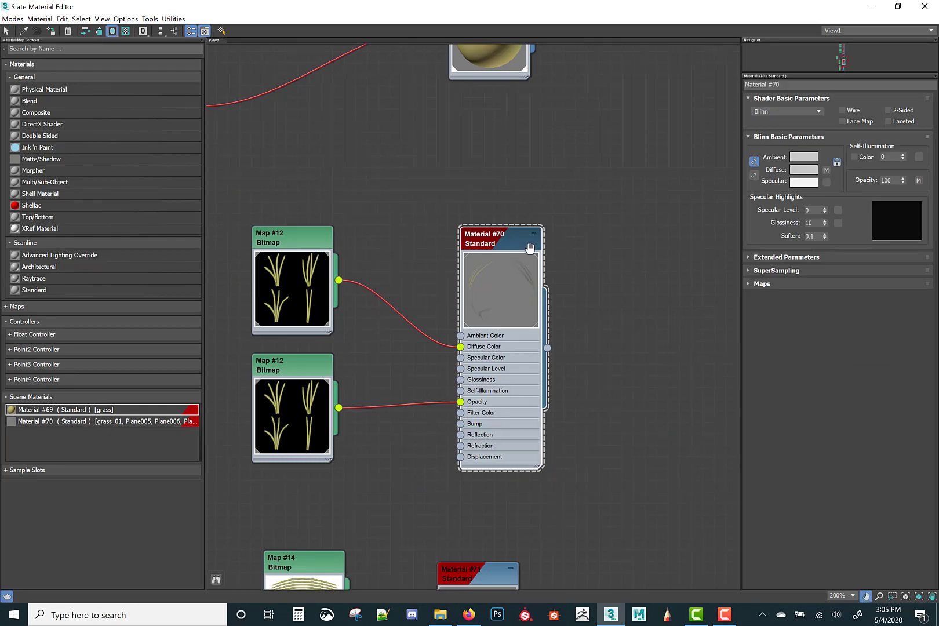
# - Open the parameters of the green and tan Gradient Ramp map that feeds the grass material
pyautogui.moveTo(530, 248); pyautogui.dragTo(692, 350, button='middle')
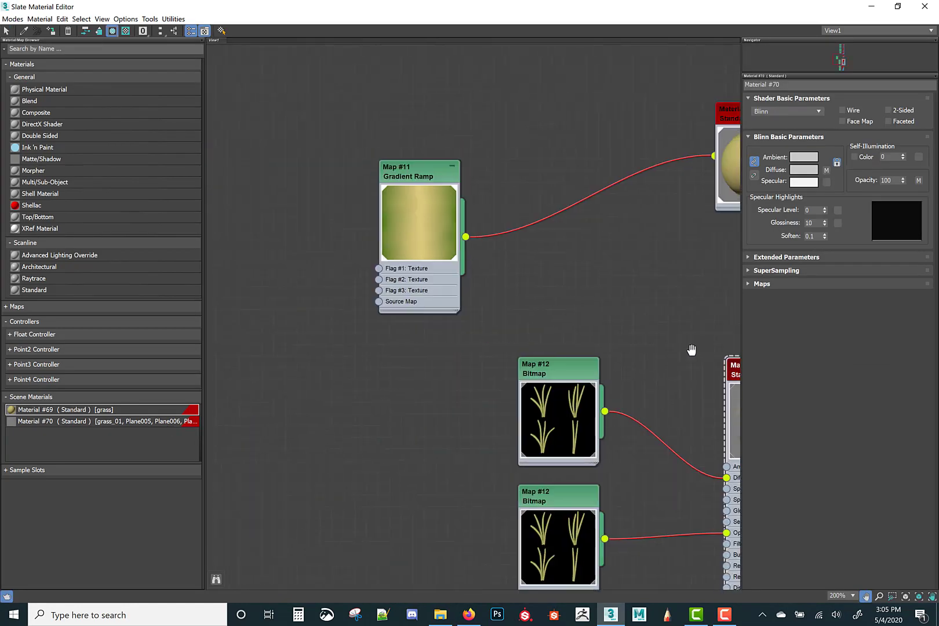
pyautogui.click(402, 173)
pyautogui.moveTo(445, 139); pyautogui.dragTo(395, 217, button='middle')
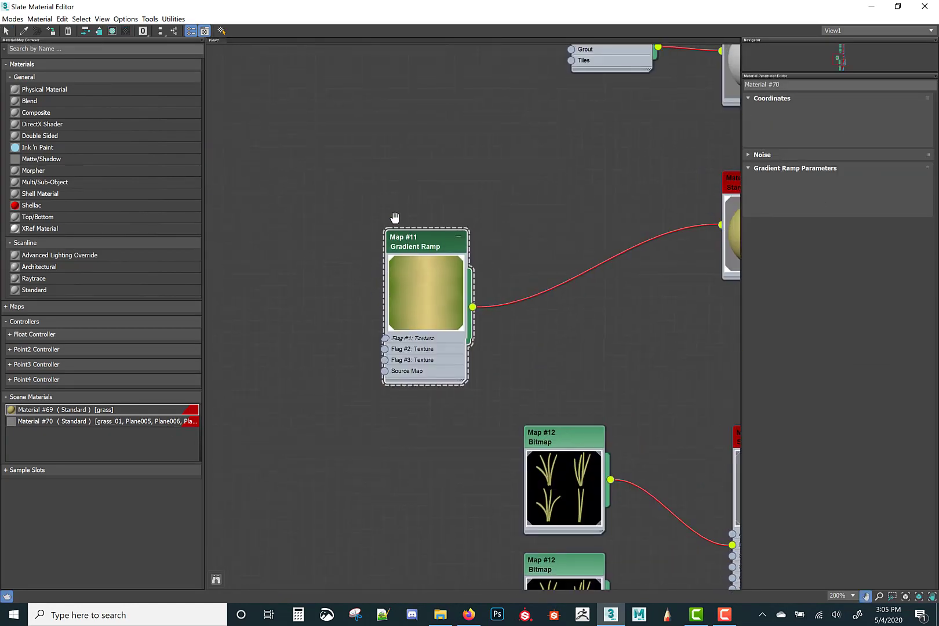
# - Add a new Gradient Ramp map above the existing one and enlarge its preview, spacing the two nodes apart
pyautogui.click(16, 306)
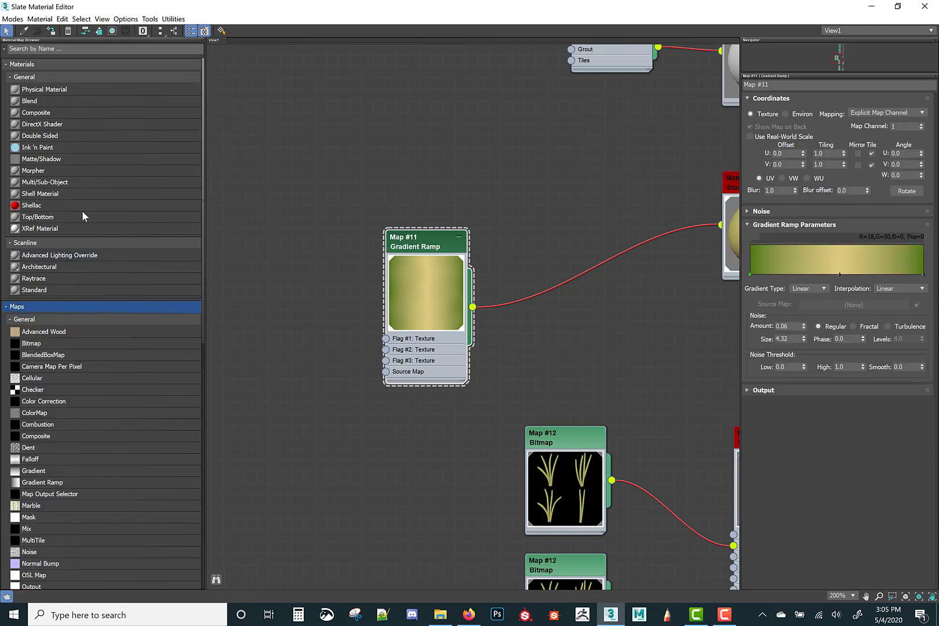
pyautogui.scroll(-10, 96, 296)
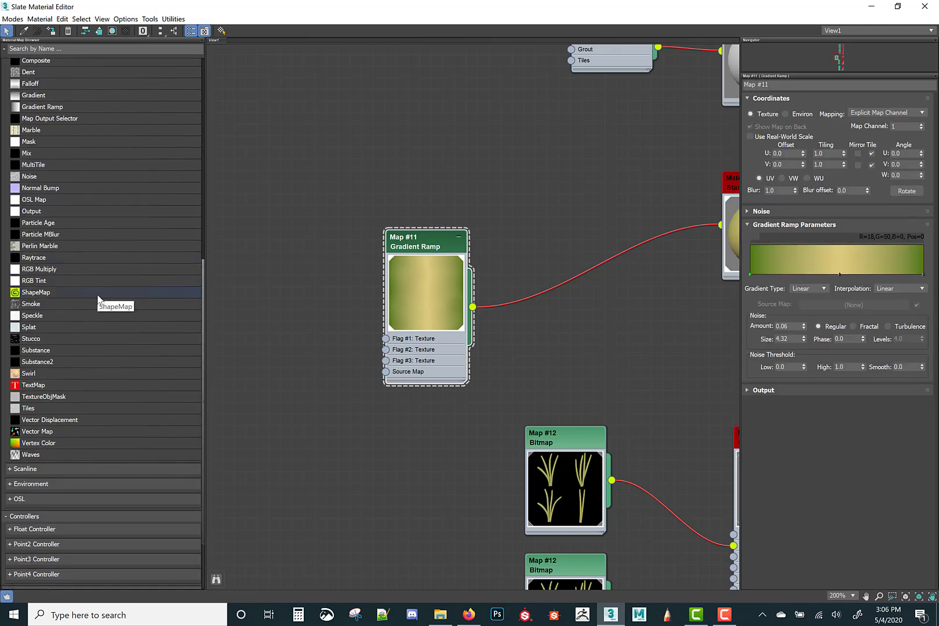
pyautogui.scroll(1, 97, 296)
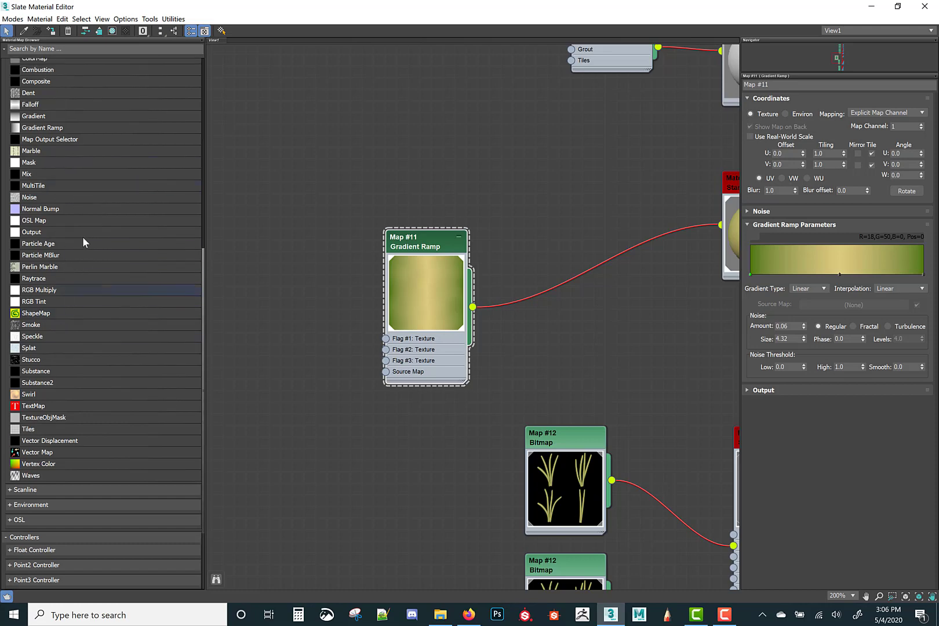
pyautogui.moveTo(72, 132); pyautogui.dragTo(363, 123)
pyautogui.doubleClick(400, 118)
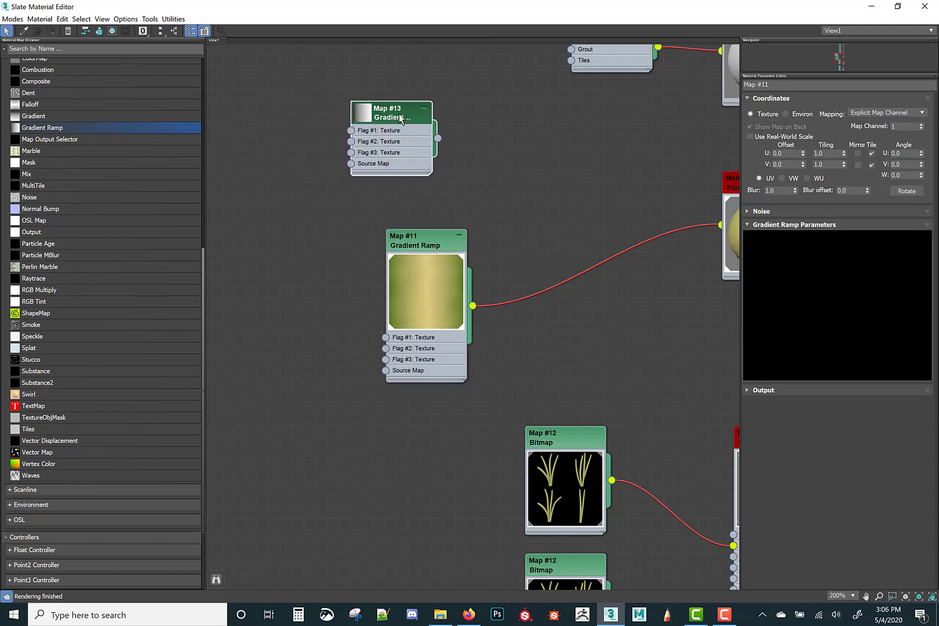
pyautogui.moveTo(370, 302); pyautogui.dragTo(357, 292)
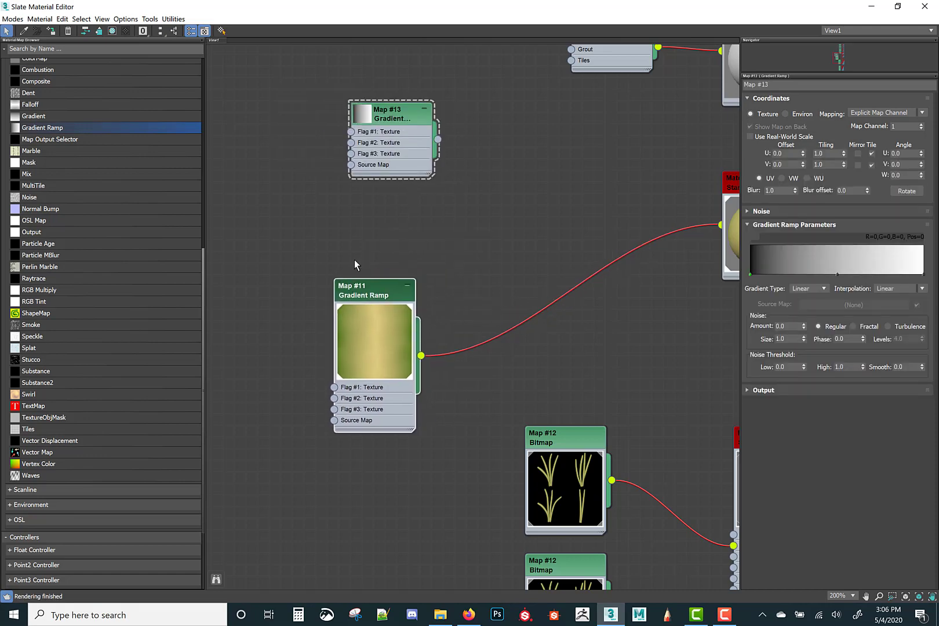
pyautogui.click(363, 114)
pyautogui.moveTo(393, 118); pyautogui.dragTo(487, 119)
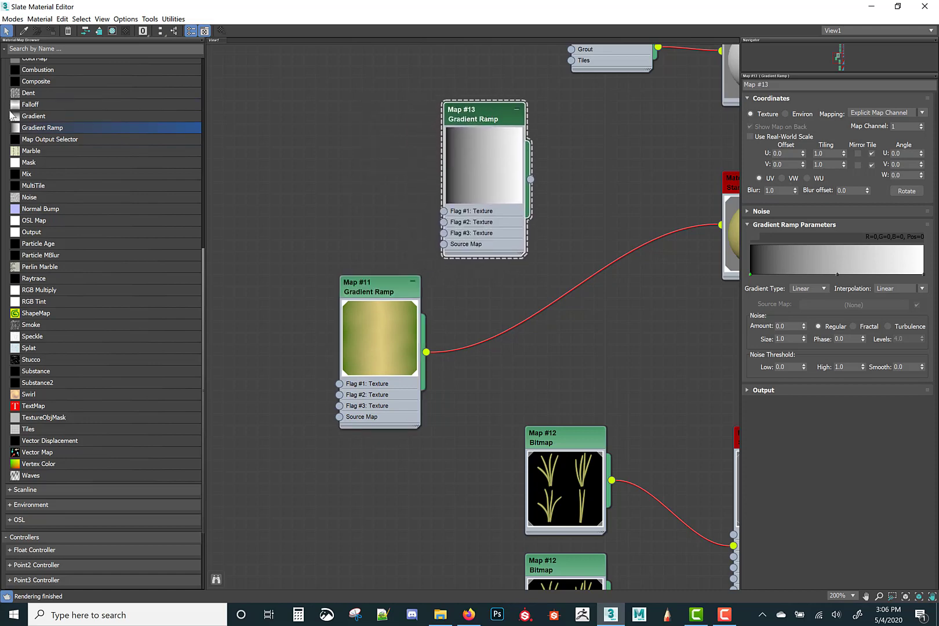
# - Add a plain Gradient map beside the new ramp, show its parameters, and delete it
pyautogui.moveTo(23, 118); pyautogui.dragTo(359, 131)
pyautogui.doubleClick(347, 128)
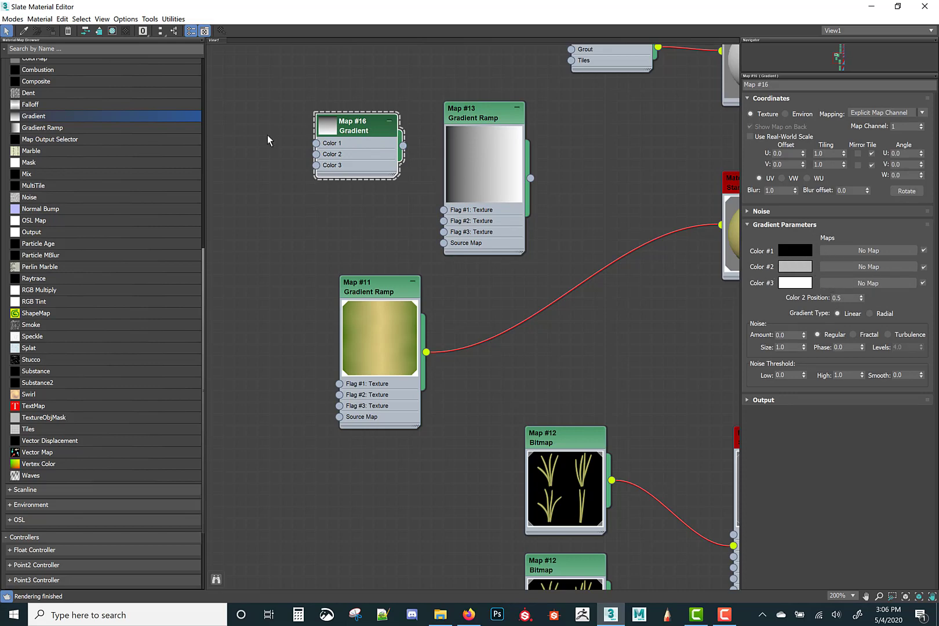
pyautogui.press('Delete')
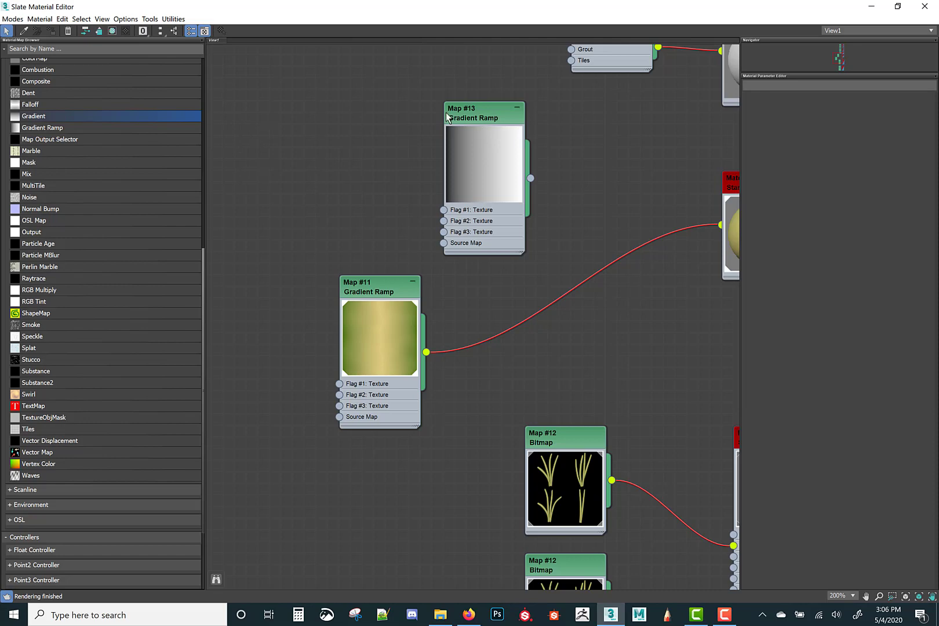
# - Move the new Gradient Ramp node above the grass ramp and add a color flag to it at position 23
pyautogui.moveTo(498, 114); pyautogui.dragTo(417, 103)
pyautogui.doubleClick(417, 103)
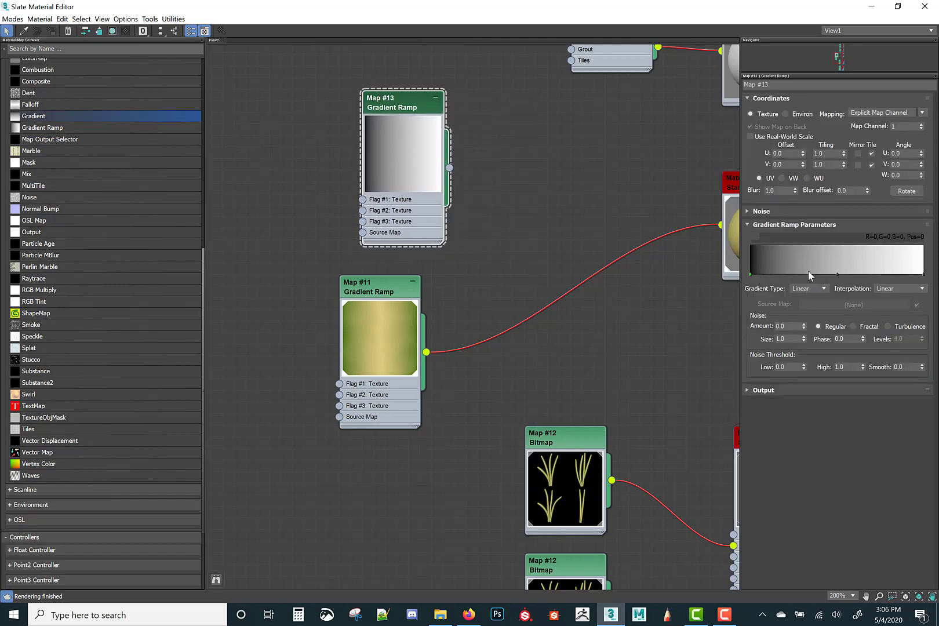
pyautogui.click(790, 274)
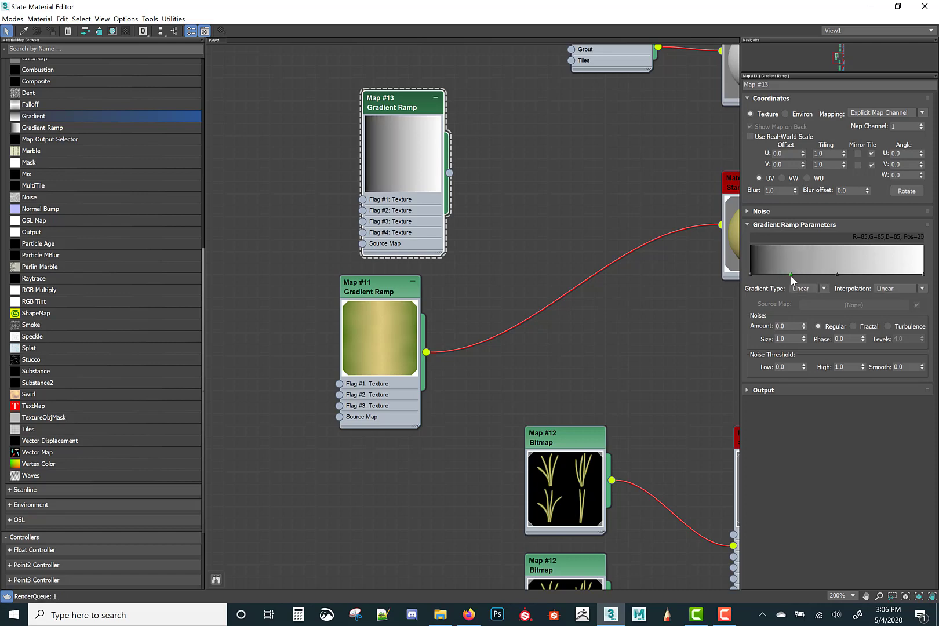
# - Try different noise size and amount values on the grass's Gradient Ramp, entering 4.32 as the size
pyautogui.doubleClick(374, 284)
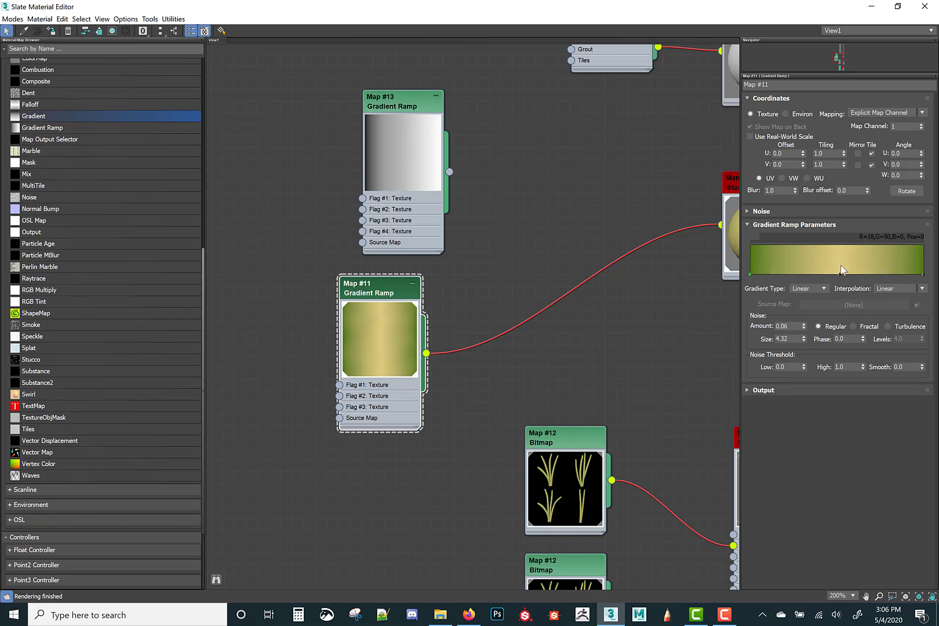
pyautogui.doubleClick(788, 340)
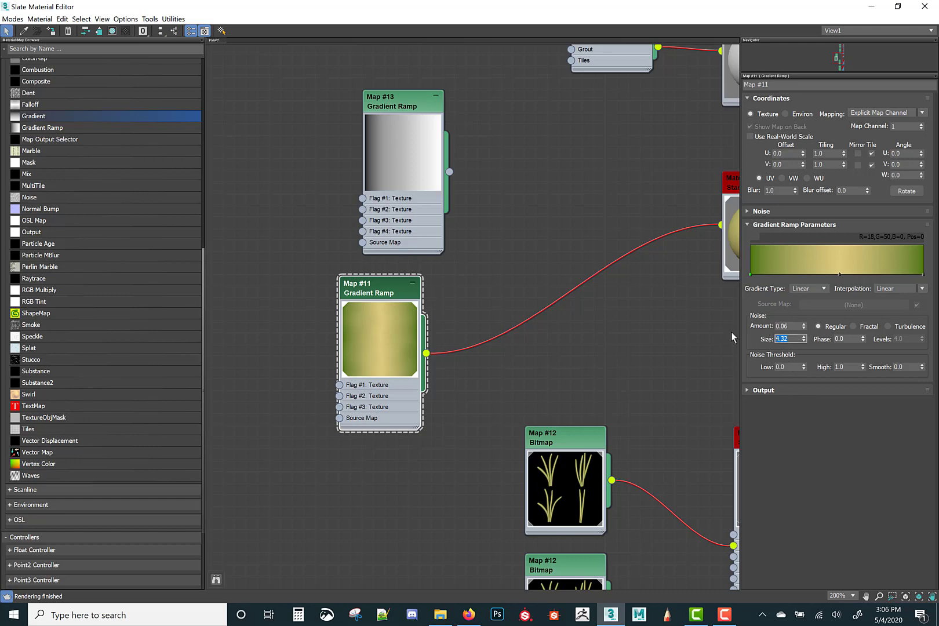
pyautogui.doubleClick(794, 326)
pyautogui.doubleClick(792, 339)
pyautogui.moveTo(805, 341); pyautogui.dragTo(802, 380)
pyautogui.write('4.32')
pyautogui.press('Return')
pyautogui.moveTo(804, 326); pyautogui.dragTo(791, 248)
pyautogui.moveTo(489, 315); pyautogui.dragTo(445, 382, button='middle')
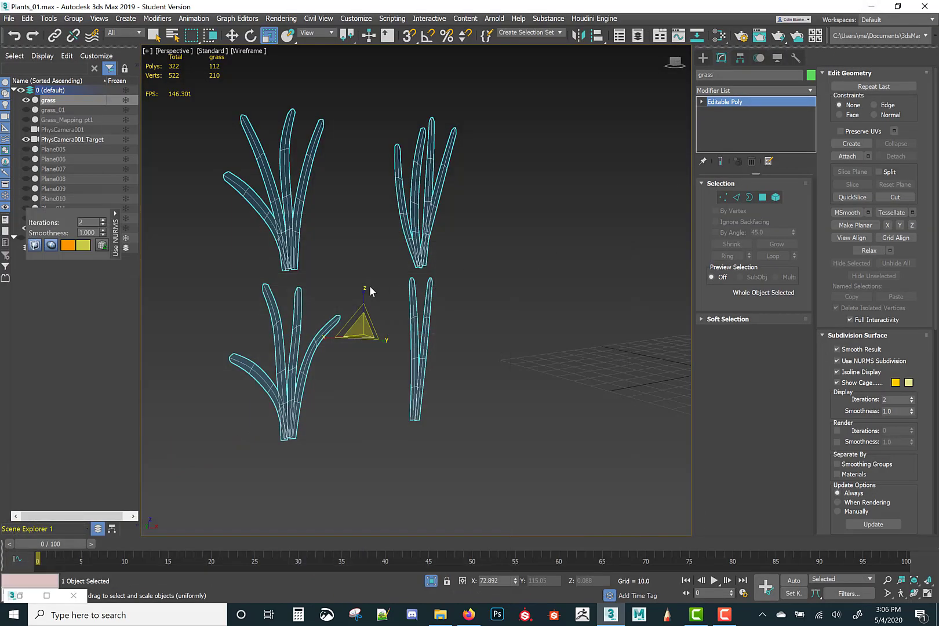
# - Show the grass clumps shaded with edged faces in the Perspective view and exit isolation mode
pyautogui.keyDown('alt'); pyautogui.moveTo(579, 358); pyautogui.dragTo(463, 309, button='middle'); pyautogui.keyUp('alt')
pyautogui.moveTo(537, 301); pyautogui.dragTo(661, 295, button='middle')
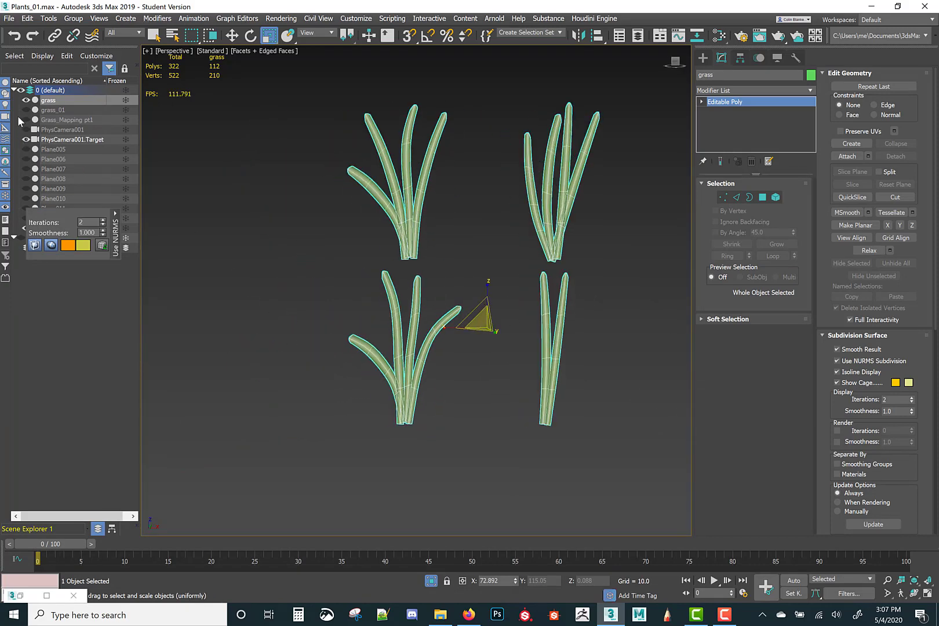
pyautogui.click(431, 581)
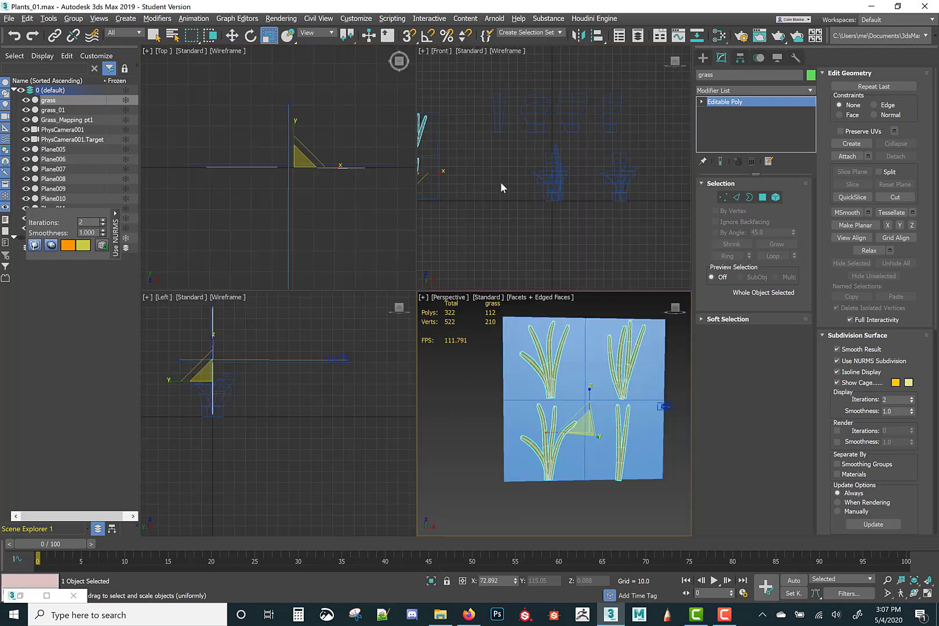
# - Switch the Front viewport to the PhysCamera001 camera view
pyautogui.middleClick(500, 182)
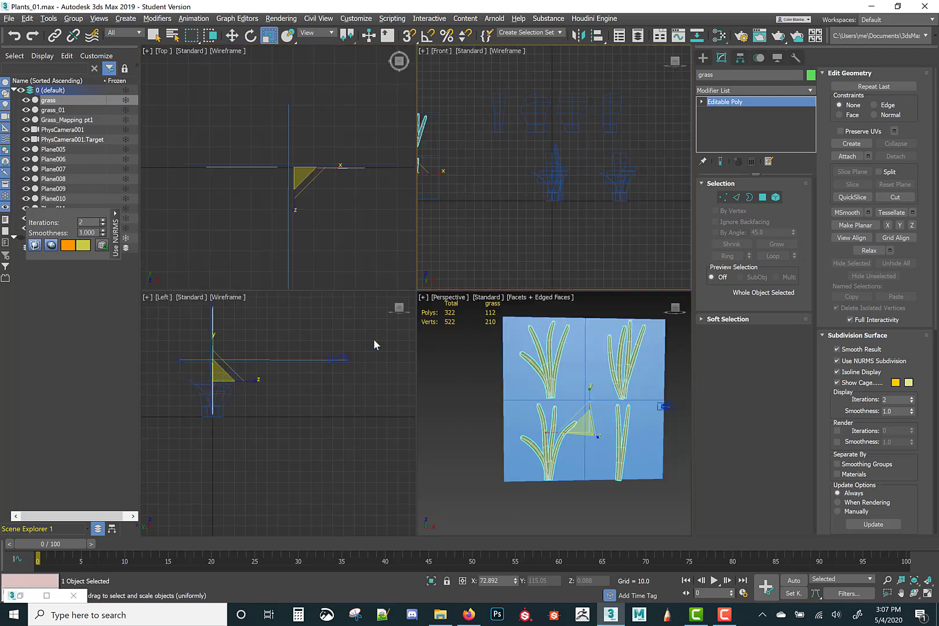
pyautogui.rightClick(537, 233)
pyautogui.click(551, 302)
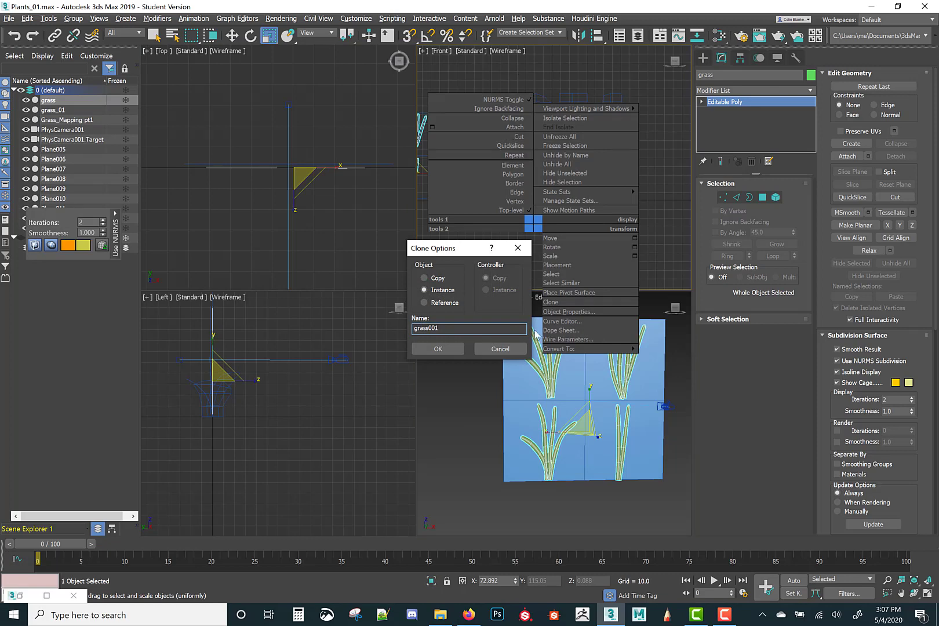
pyautogui.click(500, 349)
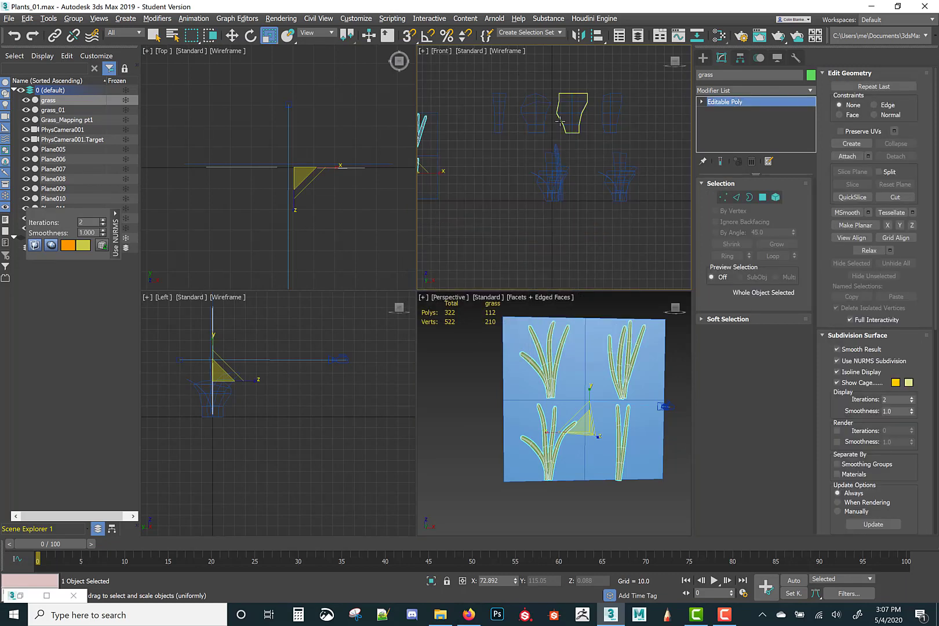
pyautogui.press('c')
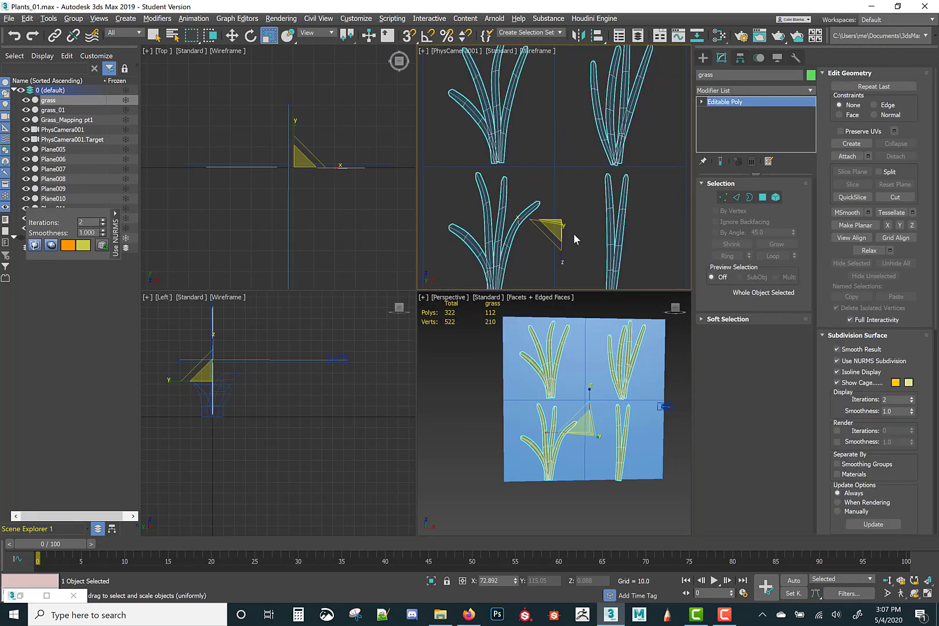
# - Show safe frames in the PhysCamera001 view, render the grass clumps through it and close the rendered frame
pyautogui.hotkey('shift', 'f')
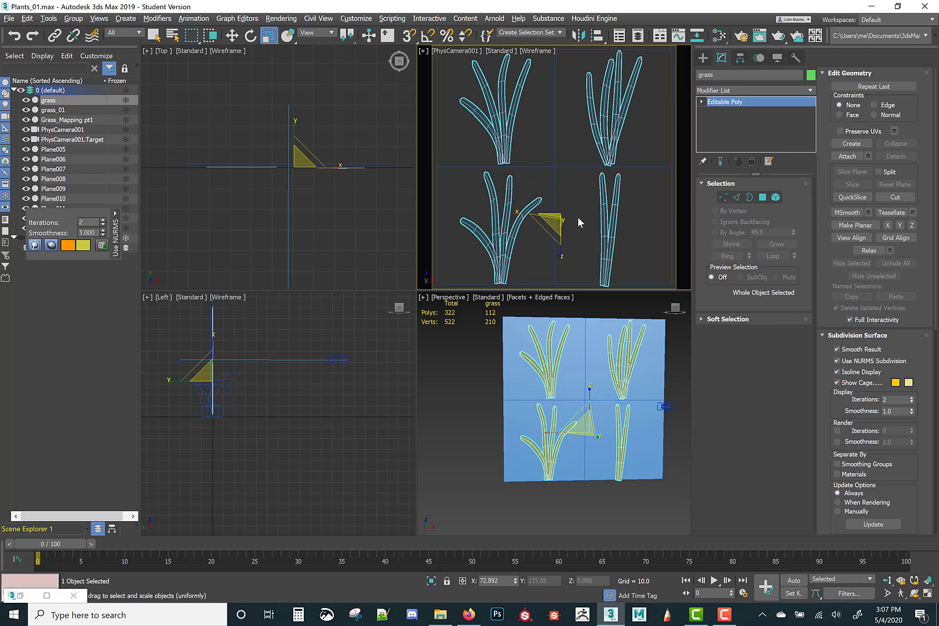
pyautogui.click(760, 36)
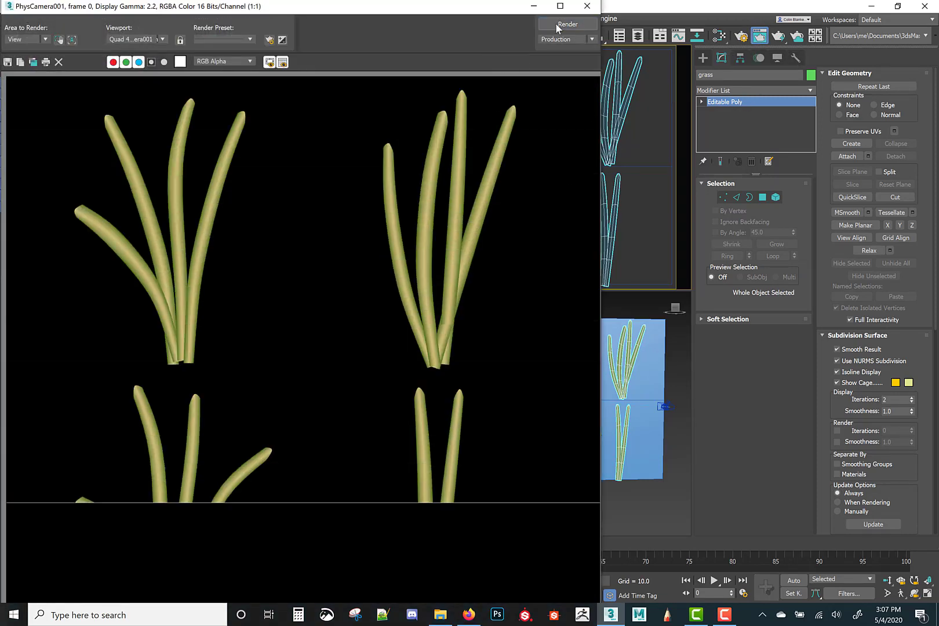
pyautogui.click(656, 168)
pyautogui.click(587, 5)
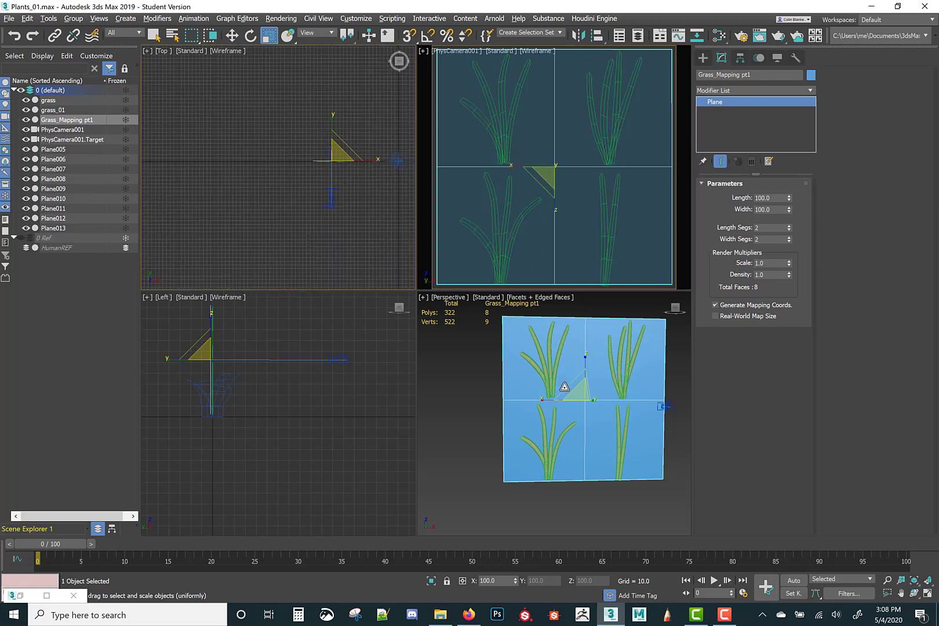
# - Maximize the Perspective view and select the four planes of the bent grass clump, Plane009 to Plane012
pyautogui.click(565, 387)
pyautogui.hotkey('alt', 'w')
pyautogui.moveTo(589, 392); pyautogui.dragTo(336, 391, button='middle')
pyautogui.moveTo(503, 342); pyautogui.dragTo(200, 516, button='middle')
pyautogui.moveTo(377, 391); pyautogui.dragTo(348, 378, button='middle')
pyautogui.moveTo(221, 173); pyautogui.dragTo(662, 318)
pyautogui.moveTo(662, 318); pyautogui.dragTo(613, 269, button='middle')
pyautogui.keyDown('alt'); pyautogui.moveTo(444, 325); pyautogui.dragTo(473, 314, button='middle'); pyautogui.keyUp('alt')
pyautogui.scroll(-3, 443, 266)
pyautogui.moveTo(443, 266); pyautogui.dragTo(417, 156, button='middle')
pyautogui.moveTo(521, 238); pyautogui.dragTo(618, 325)
pyautogui.press('z')
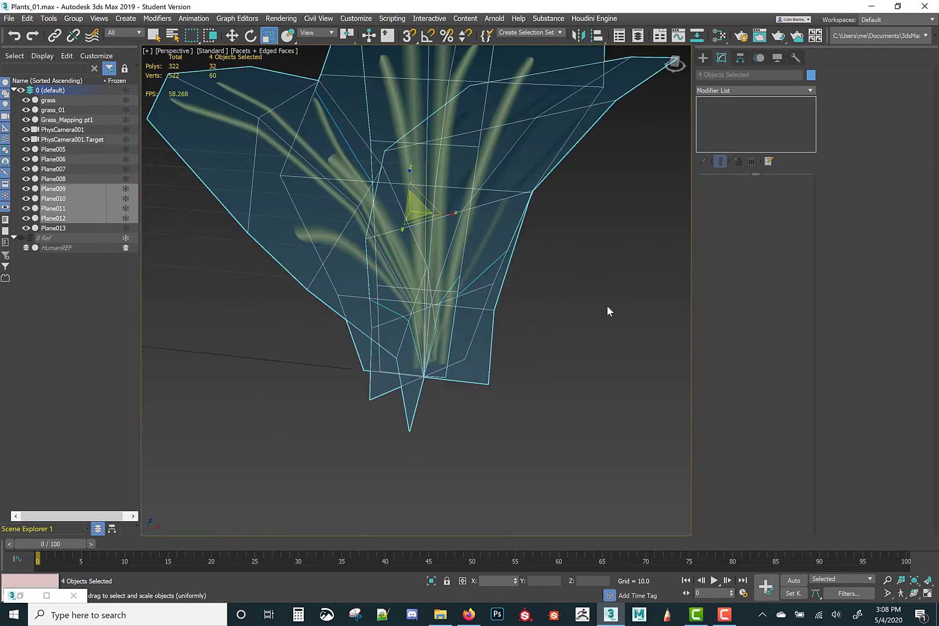
# - Examine the bent clump from several angles and select Plane012 to show its Bend modifier settings
pyautogui.keyDown('alt'); pyautogui.moveTo(607, 305); pyautogui.dragTo(425, 253, button='middle'); pyautogui.keyUp('alt')
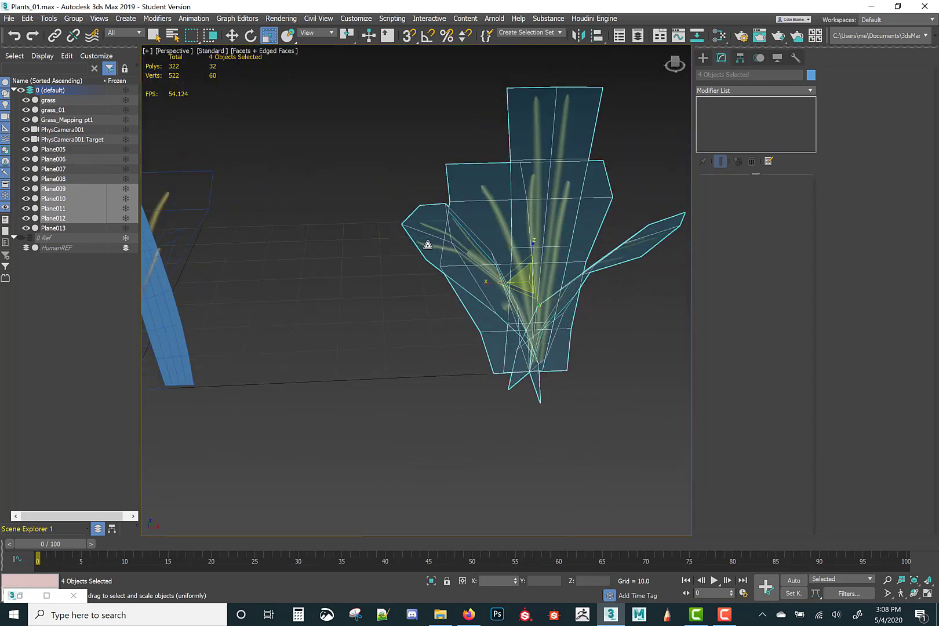
pyautogui.keyDown('alt'); pyautogui.moveTo(469, 203); pyautogui.dragTo(495, 267, button='middle'); pyautogui.keyUp('alt')
pyautogui.scroll(-5, 455, 268)
pyautogui.scroll(5, 509, 282)
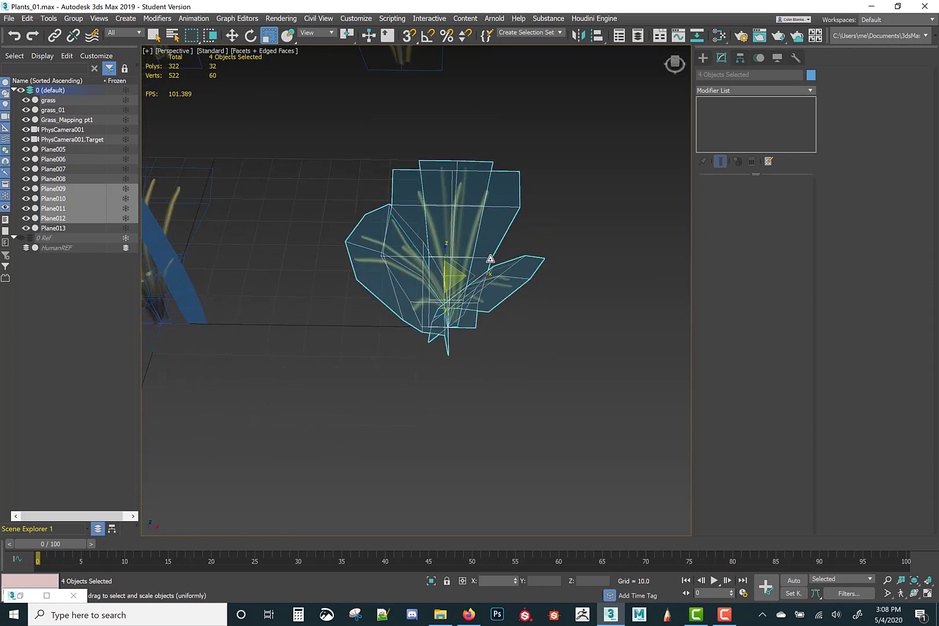
pyautogui.click(503, 281)
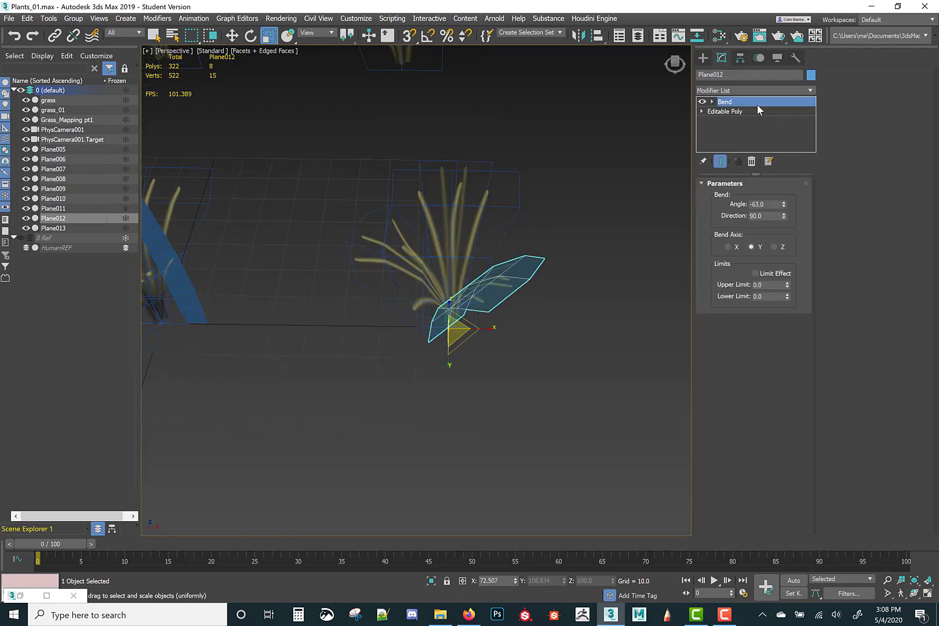
pyautogui.scroll(-5, 540, 249)
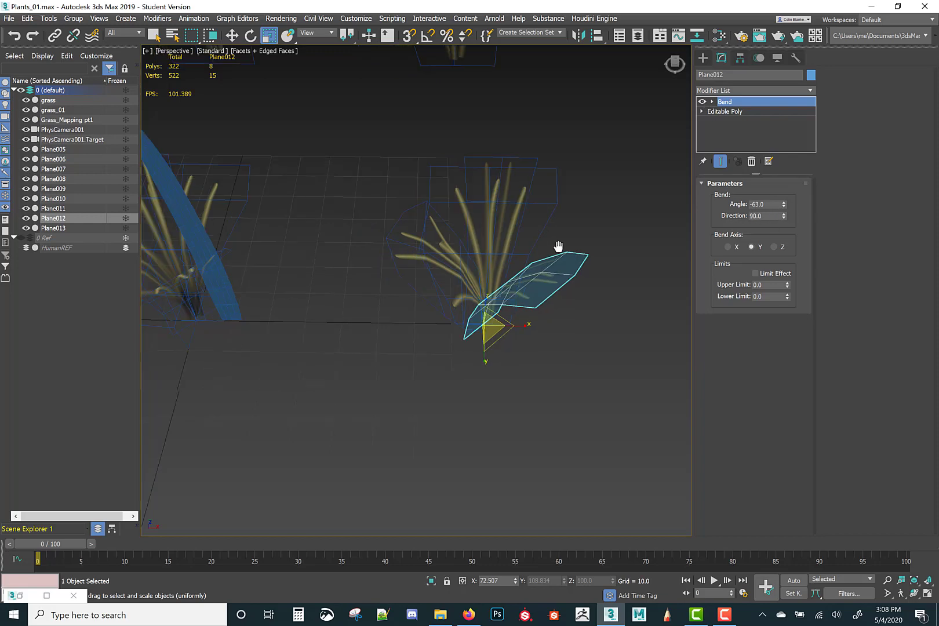
pyautogui.keyDown('alt'); pyautogui.moveTo(354, 280); pyautogui.dragTo(331, 270, button='middle'); pyautogui.keyUp('alt')
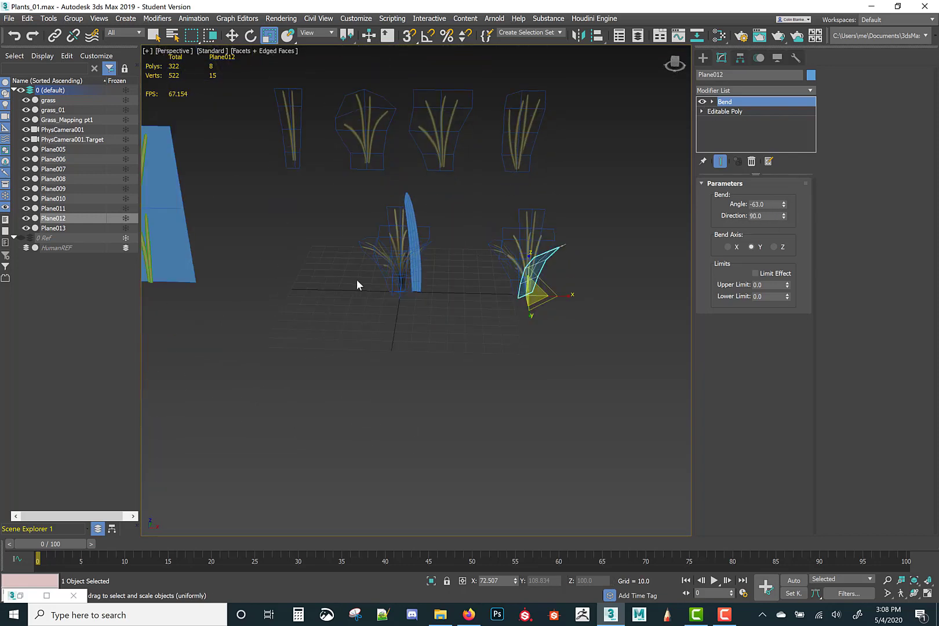
# - Isolate the grass_01 clump and move its VertexPaint window clear of the scene object list
pyautogui.click(395, 281)
pyautogui.hotkey('alt', 'q')
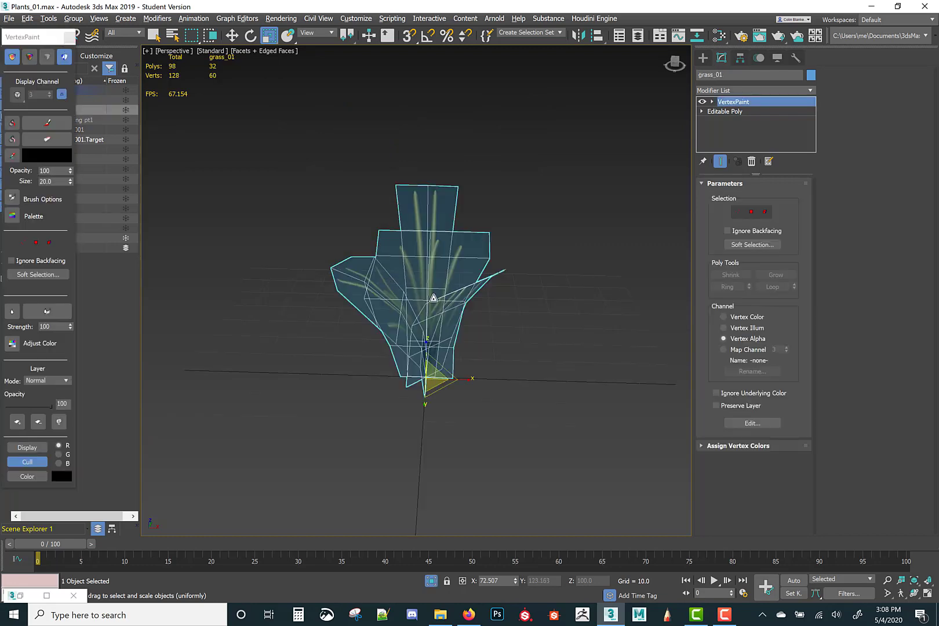
pyautogui.moveTo(30, 37); pyautogui.dragTo(203, 77)
pyautogui.moveTo(452, 198); pyautogui.dragTo(473, 189, button='middle')
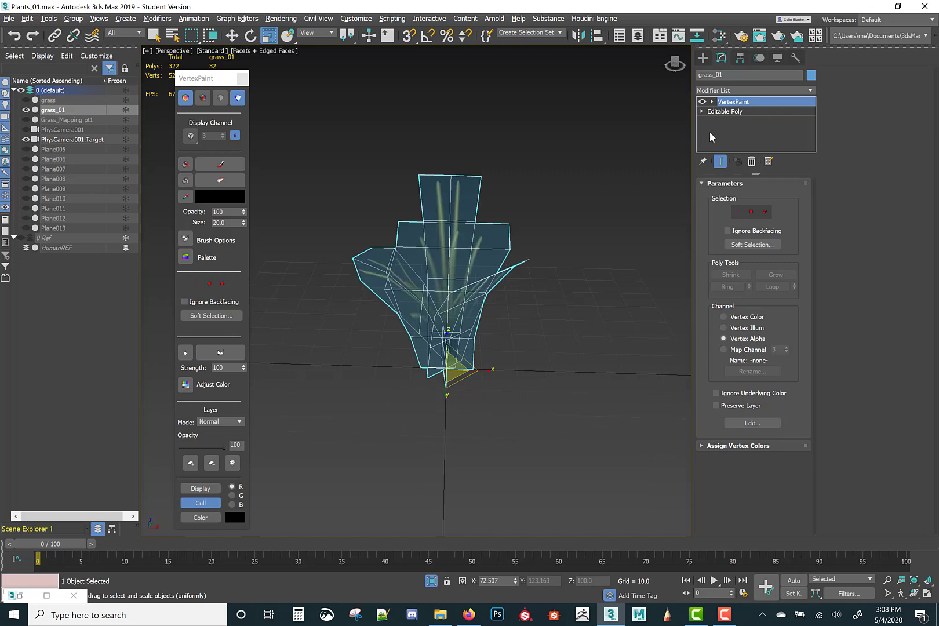
# - Examine the bitmaps feeding the grass material's Diffuse Color and Opacity in the Slate Material Editor, and close the editor
pyautogui.click(721, 37)
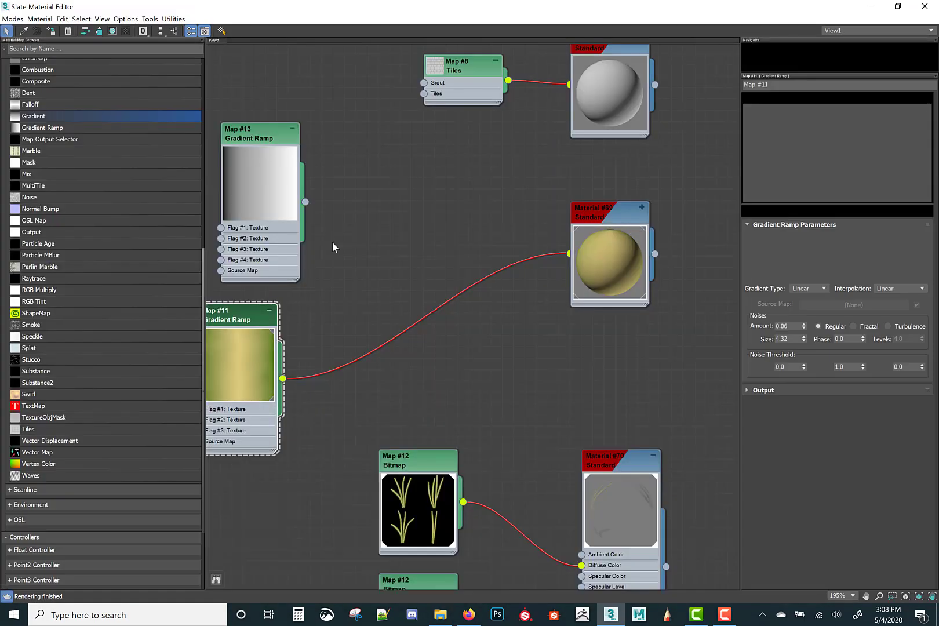
pyautogui.moveTo(371, 258); pyautogui.dragTo(455, 85, button='middle')
pyautogui.moveTo(492, 438); pyautogui.dragTo(352, 330, button='middle')
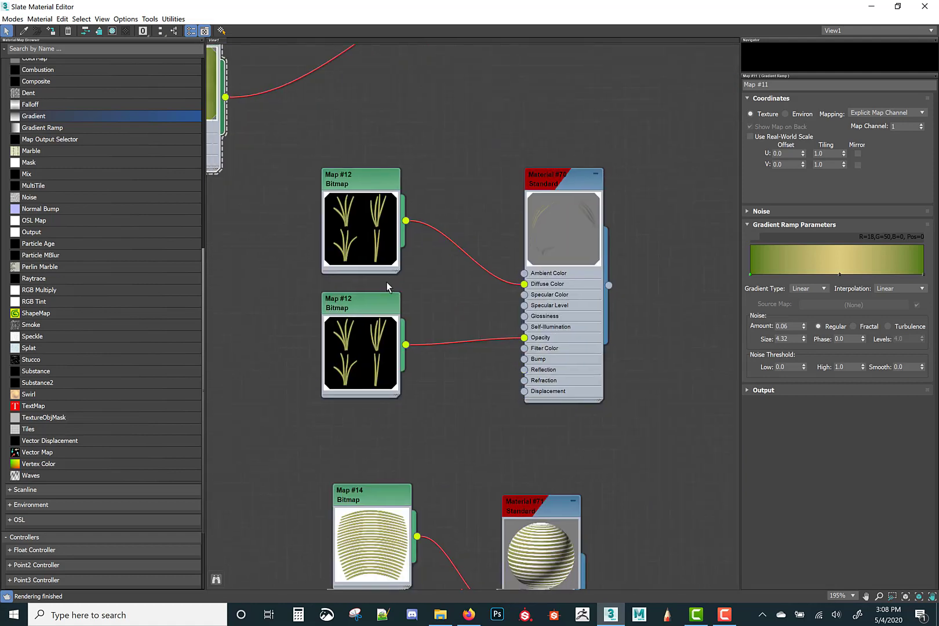
pyautogui.scroll(1, 371, 244)
pyautogui.doubleClick(362, 200)
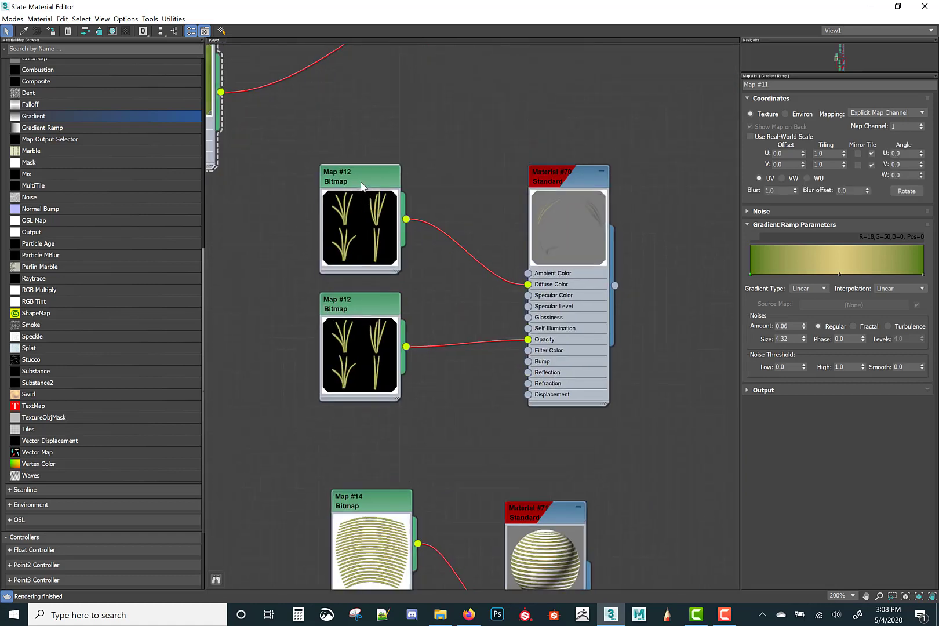
pyautogui.doubleClick(368, 331)
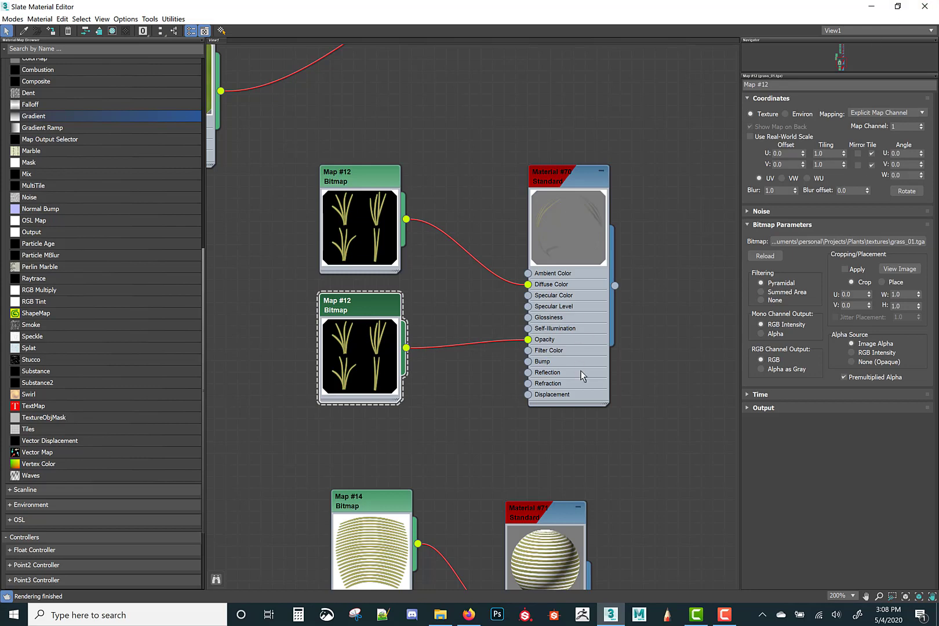
pyautogui.moveTo(670, 405); pyautogui.dragTo(621, 505, button='middle')
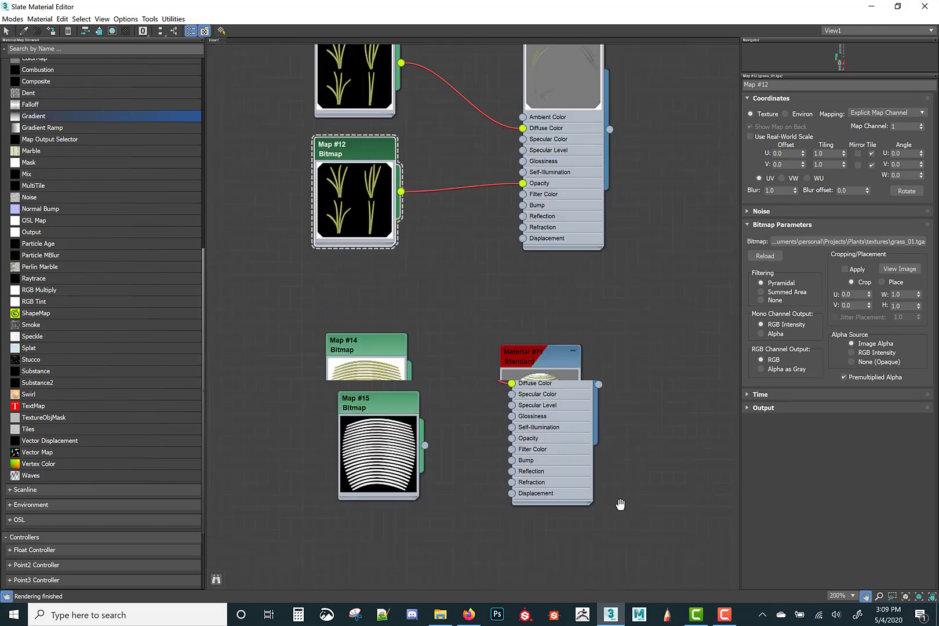
pyautogui.click(898, 6)
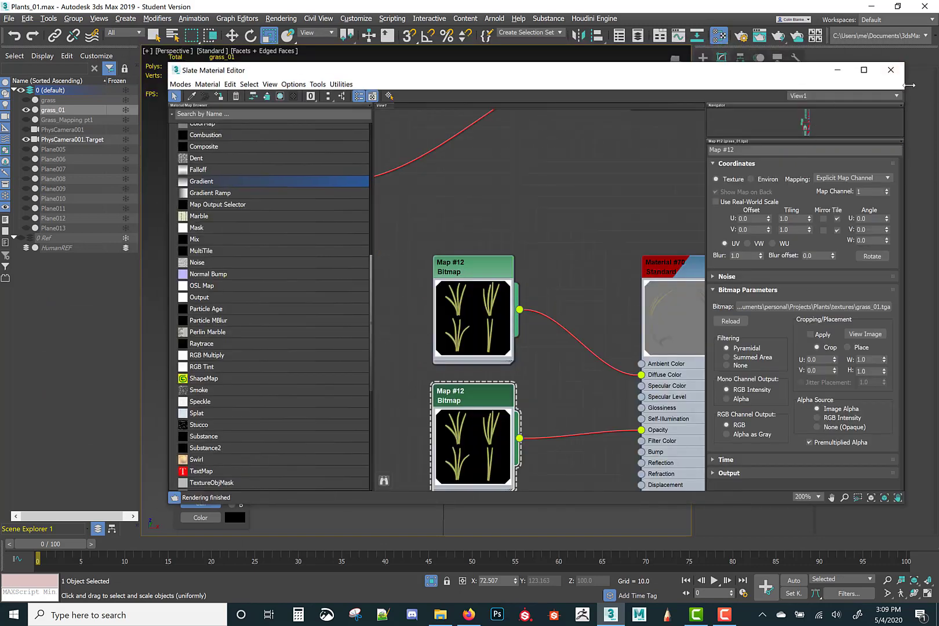
pyautogui.click(890, 69)
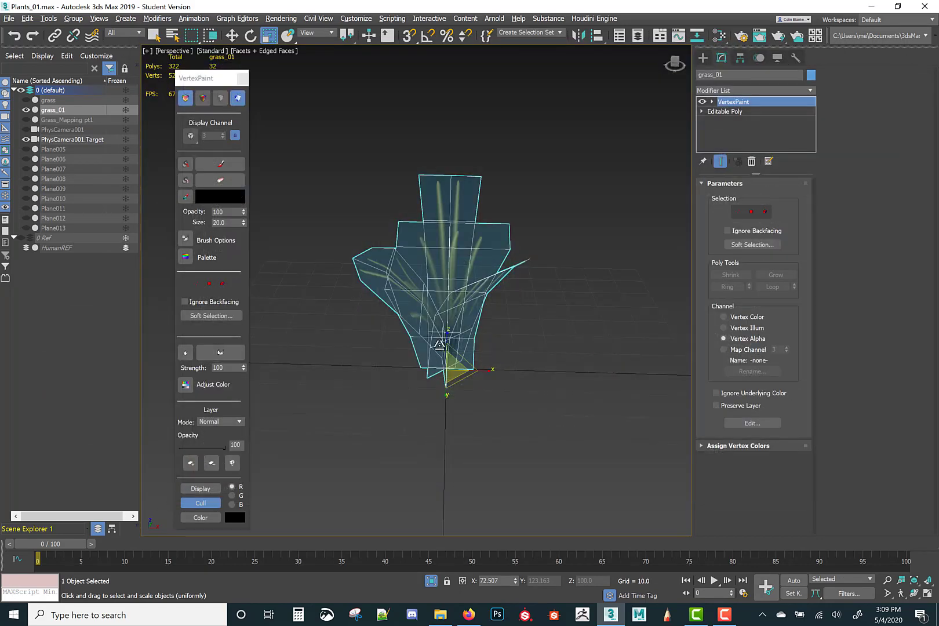
# - Close the VertexPaint window and show the display settings of grass_01
pyautogui.keyDown('alt'); pyautogui.moveTo(402, 350); pyautogui.dragTo(353, 331, button='middle'); pyautogui.keyUp('alt')
pyautogui.moveTo(191, 73)
pyautogui.mouseDown()
pyautogui.moveTo(209, 76)
pyautogui.moveTo(188, 68)
pyautogui.mouseUp()
pyautogui.click(242, 73)
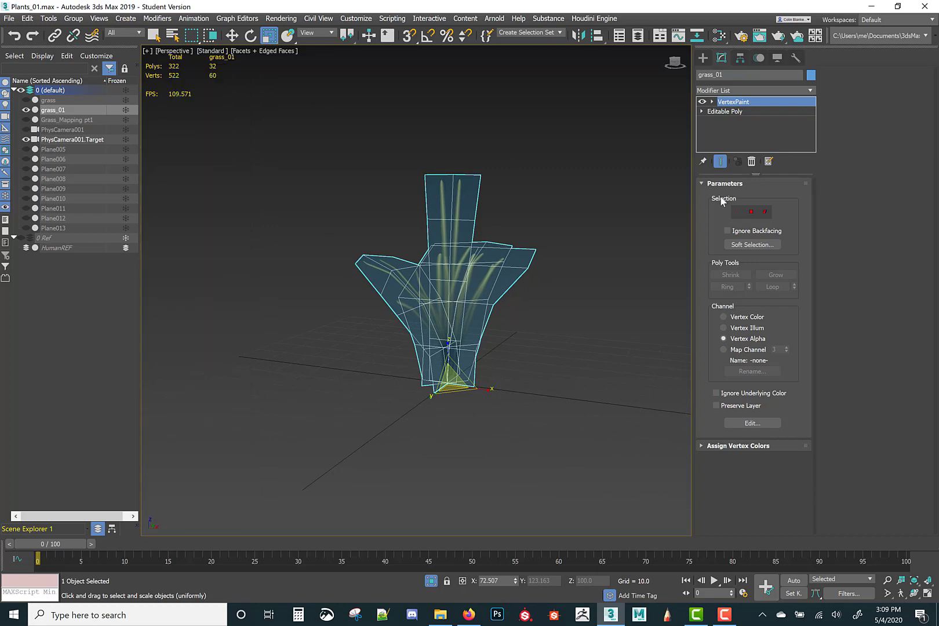
pyautogui.keyDown('alt'); pyautogui.moveTo(499, 291); pyautogui.dragTo(797, 150, button='middle'); pyautogui.keyUp('alt')
pyautogui.click(778, 58)
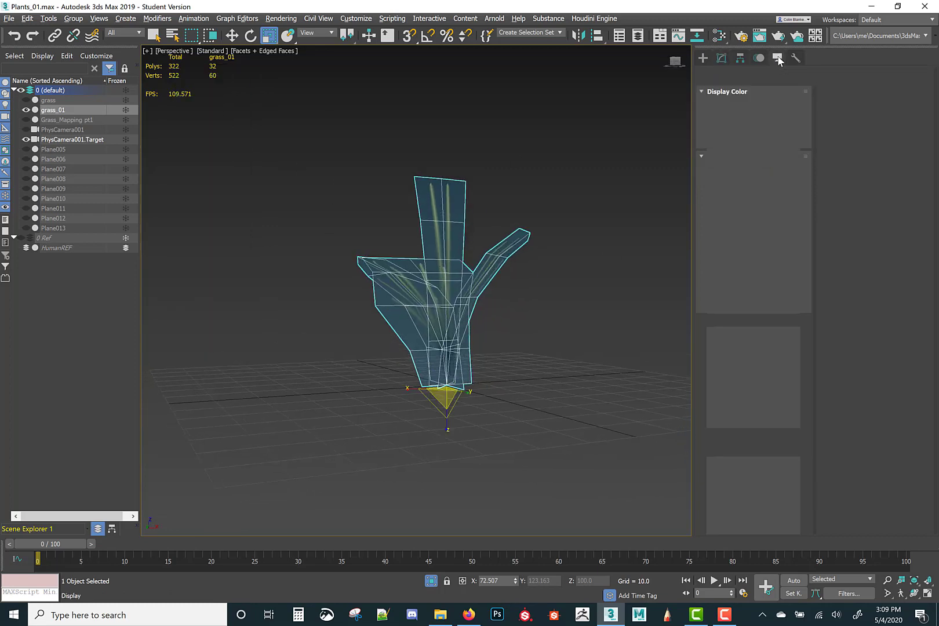
pyautogui.click(724, 619)
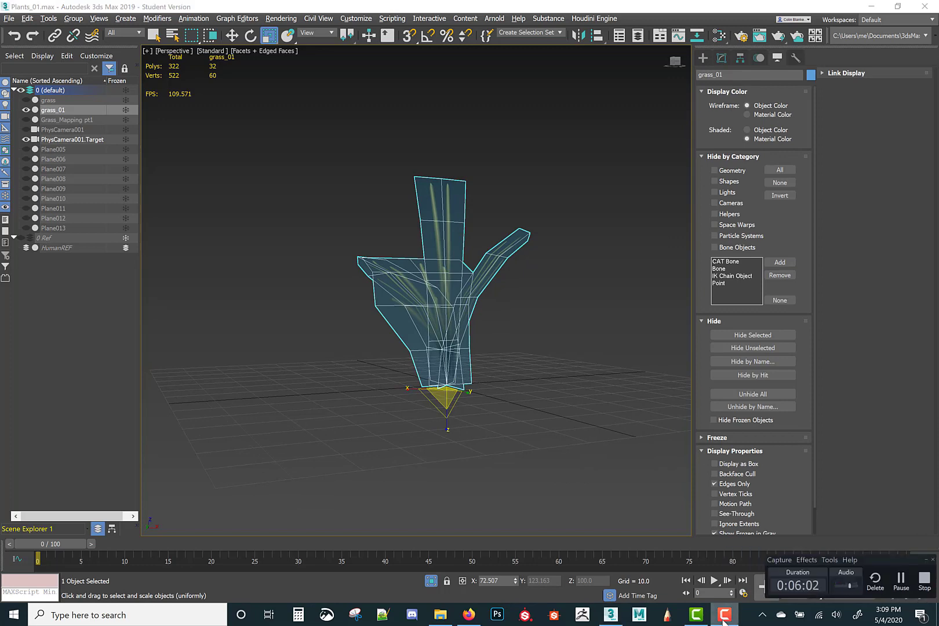
pyautogui.click(725, 619)
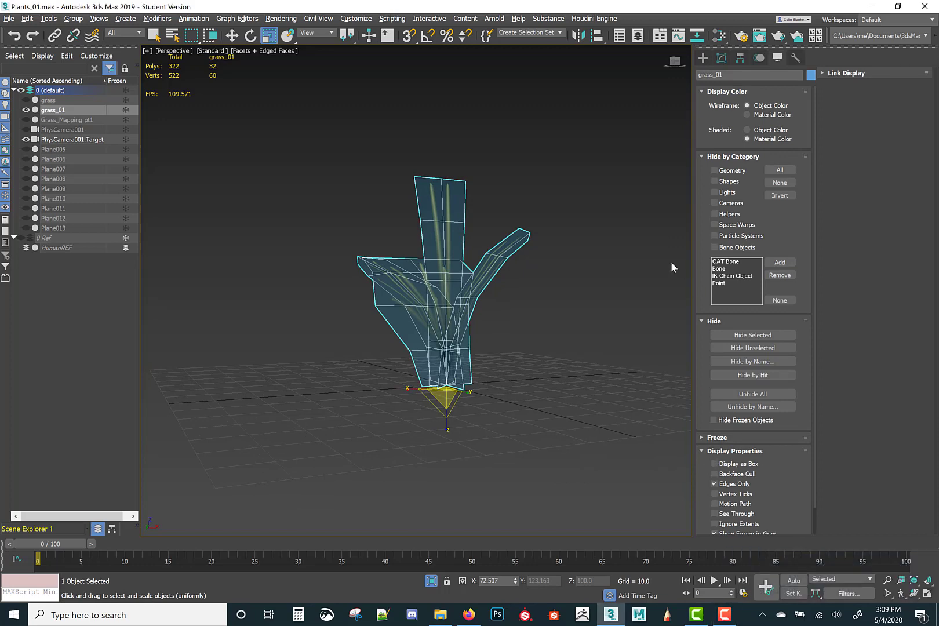
# - Show the Standard Primitives creation options and switch to the Move tool with grass_01 selected
pyautogui.keyDown('alt'); pyautogui.moveTo(574, 271); pyautogui.dragTo(617, 177, button='middle'); pyautogui.keyUp('alt')
pyautogui.keyDown('alt'); pyautogui.moveTo(513, 258); pyautogui.dragTo(501, 226, button='middle'); pyautogui.keyUp('alt')
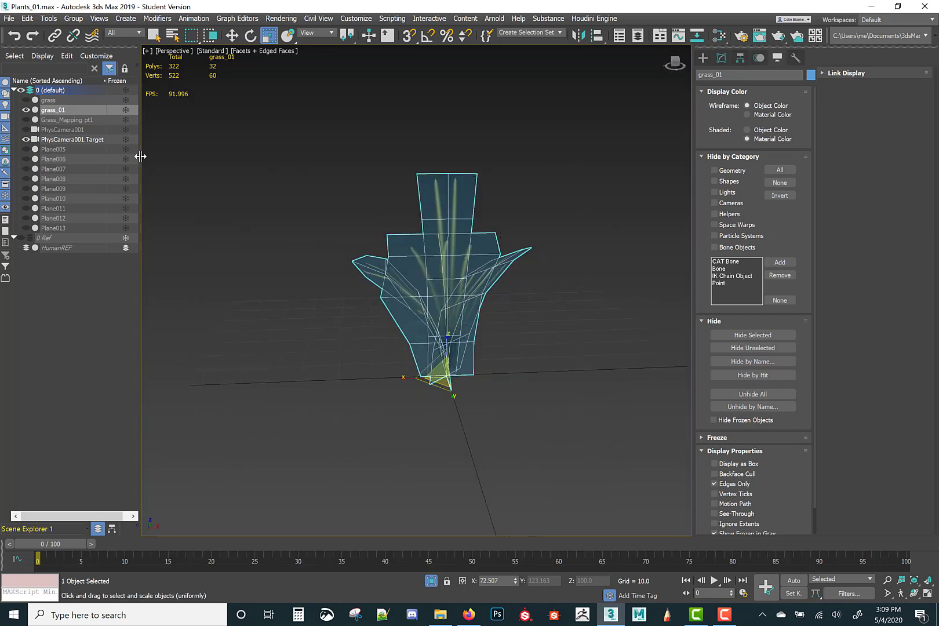
pyautogui.click(703, 59)
pyautogui.press('w')
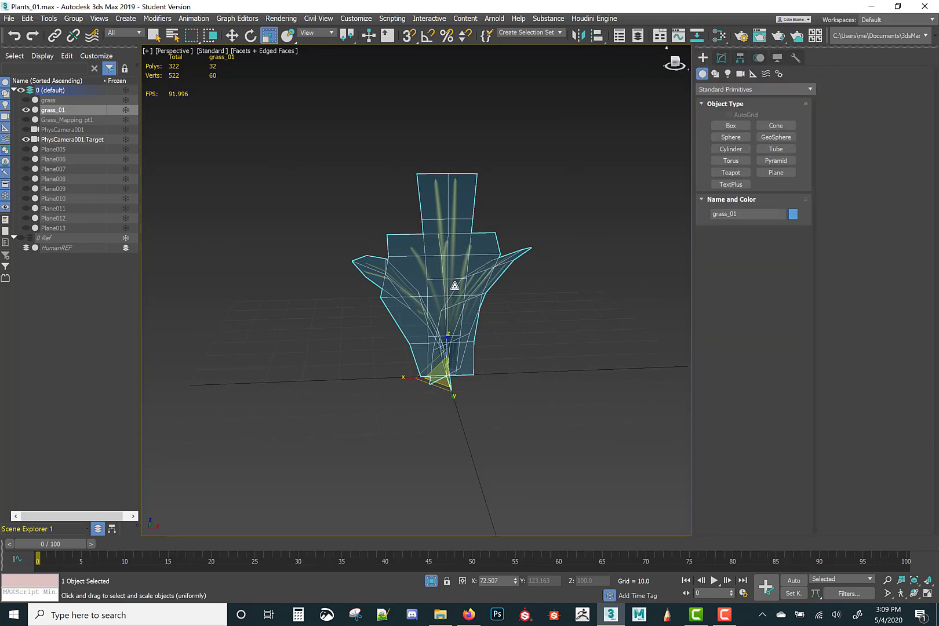
pyautogui.scroll(-3, 458, 352)
pyautogui.scroll(1, 459, 353)
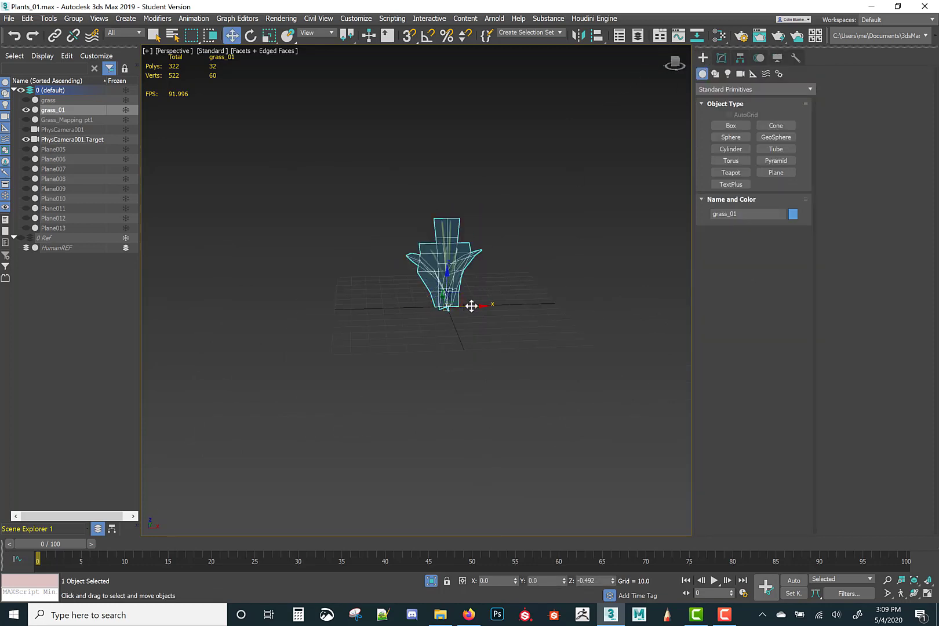
pyautogui.moveTo(469, 306); pyautogui.dragTo(489, 291)
pyautogui.rightClick(489, 292)
pyautogui.scroll(4, 488, 290)
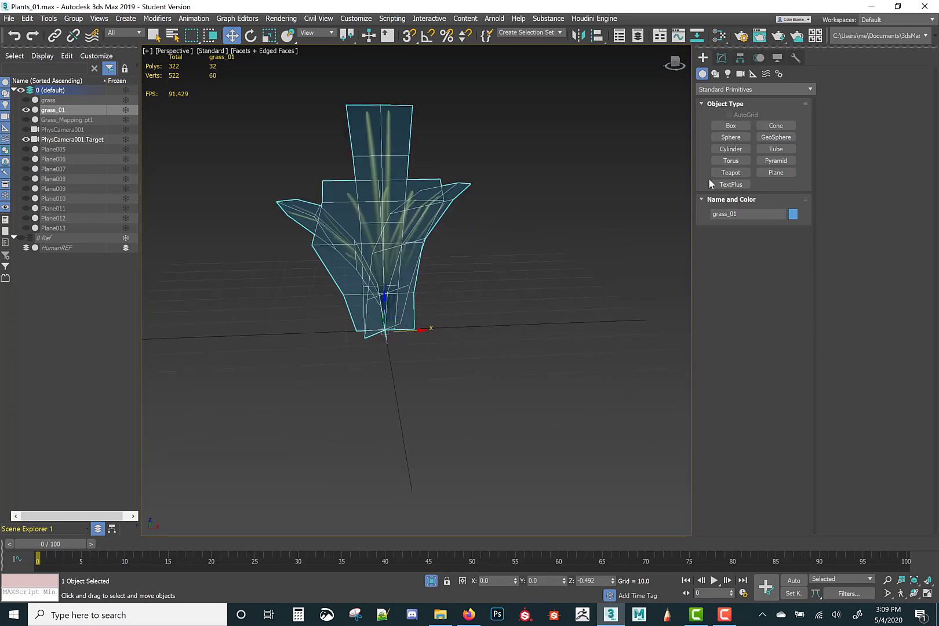
pyautogui.scroll(-4, 489, 255)
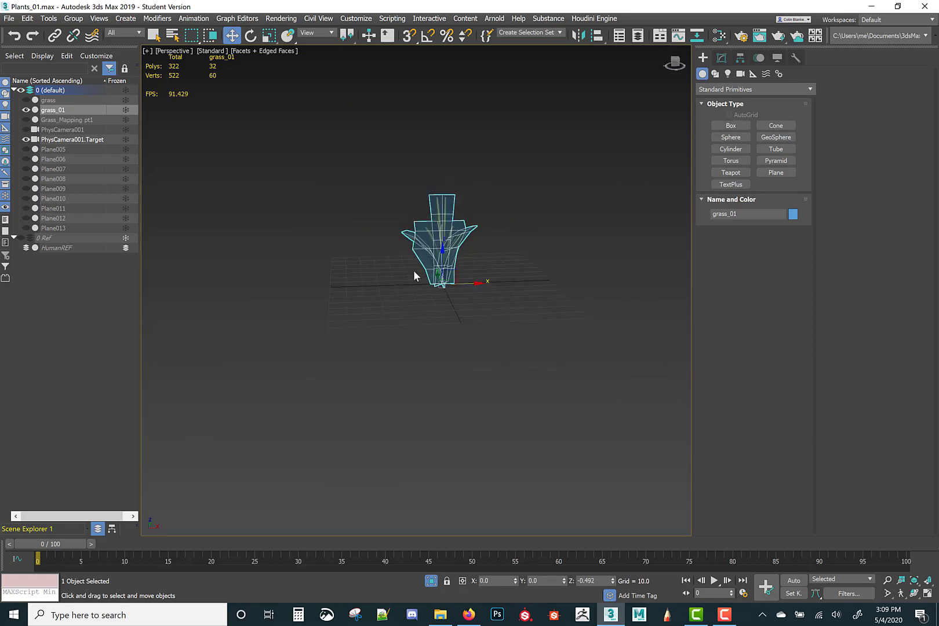
pyautogui.scroll(4, 415, 273)
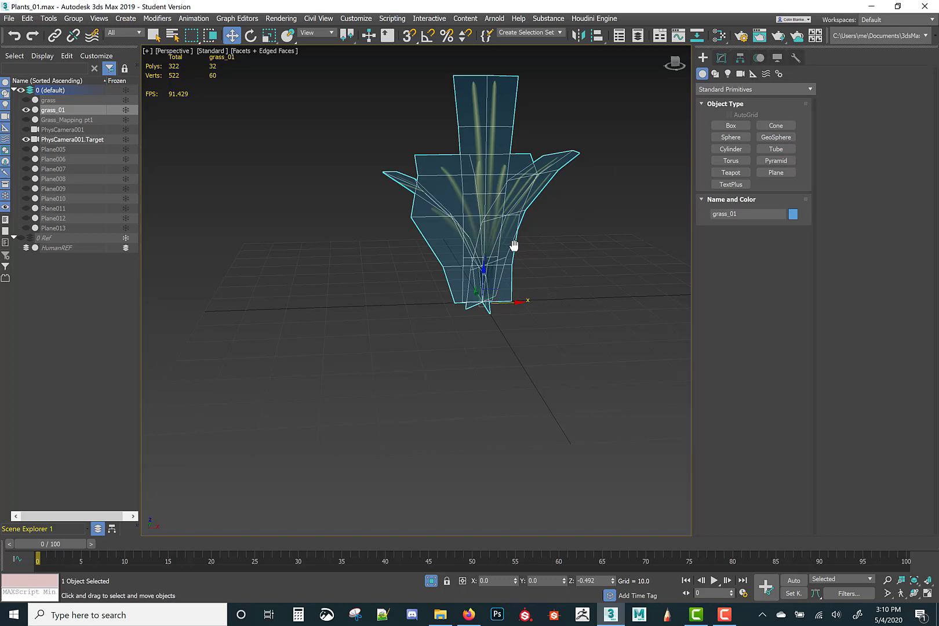
pyautogui.moveTo(514, 246); pyautogui.dragTo(490, 237, button='middle')
# - Exit isolation mode and toggle the visibility of grass_01 off and on to compare it with the four separate bent planes
pyautogui.click(26, 110)
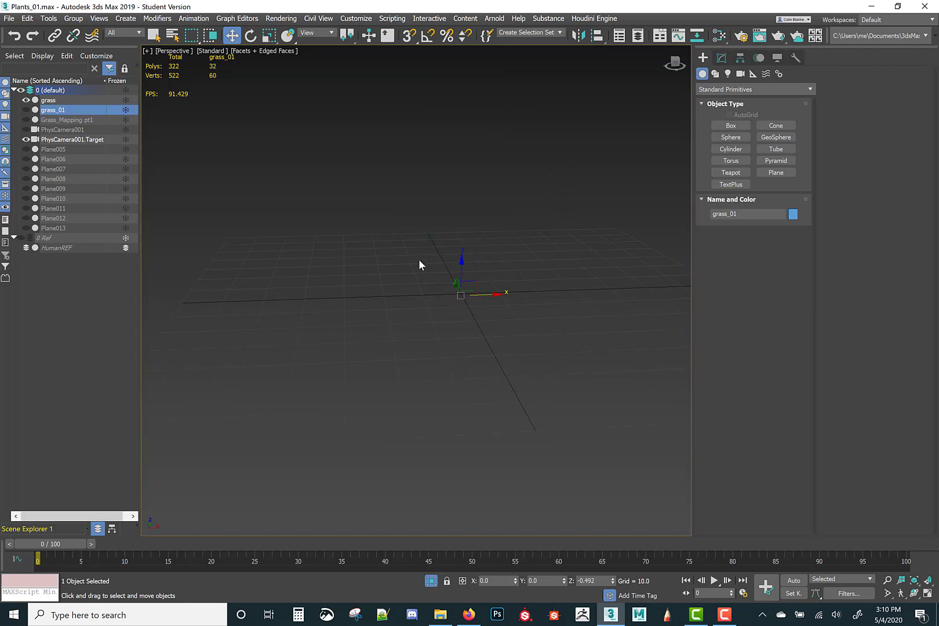
pyautogui.scroll(-3, 419, 263)
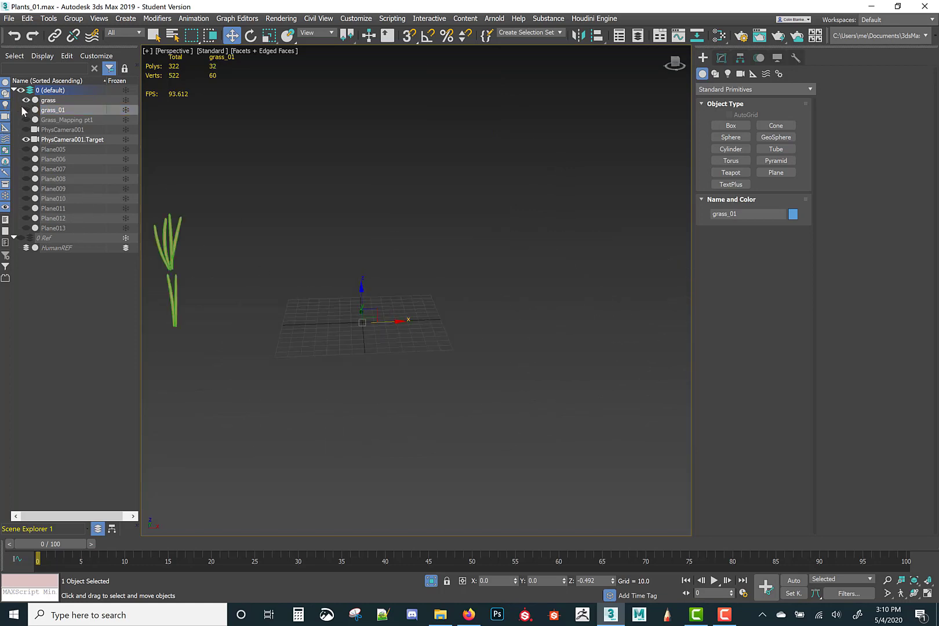
pyautogui.click(428, 582)
pyautogui.moveTo(475, 234); pyautogui.dragTo(572, 285)
pyautogui.scroll(2, 572, 286)
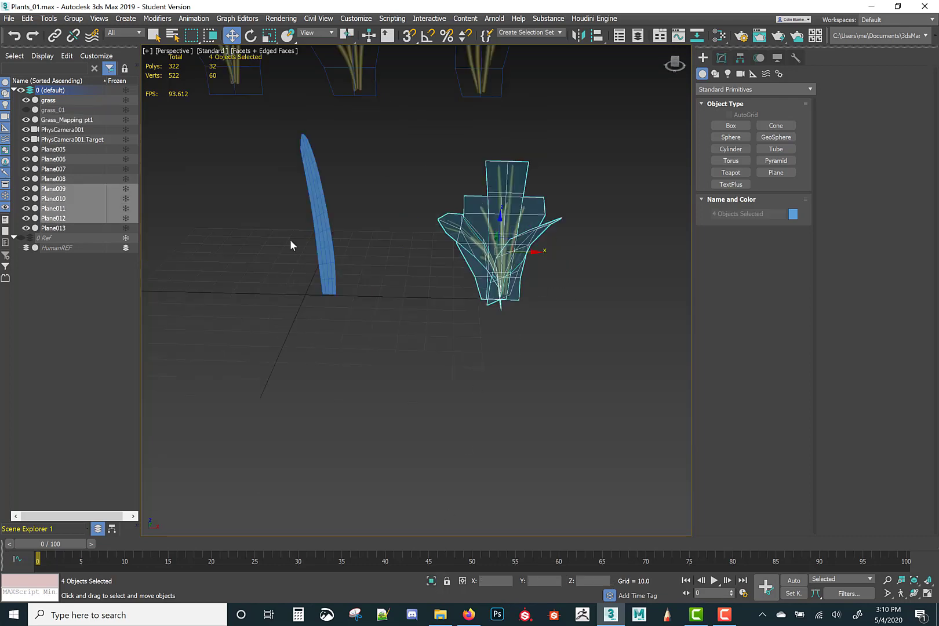
pyautogui.click(25, 109)
pyautogui.click(52, 110)
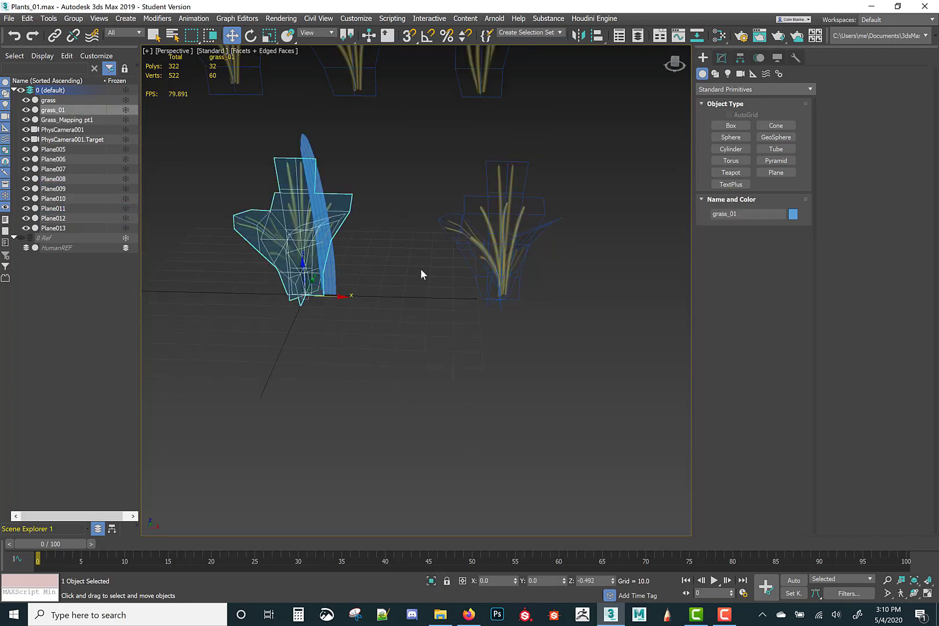
# - Select Plane009 to Plane012 and clone them along the X axis as one independent copy beside the original clump
pyautogui.moveTo(423, 196); pyautogui.dragTo(568, 297)
pyautogui.moveTo(568, 296); pyautogui.dragTo(492, 239, button='middle')
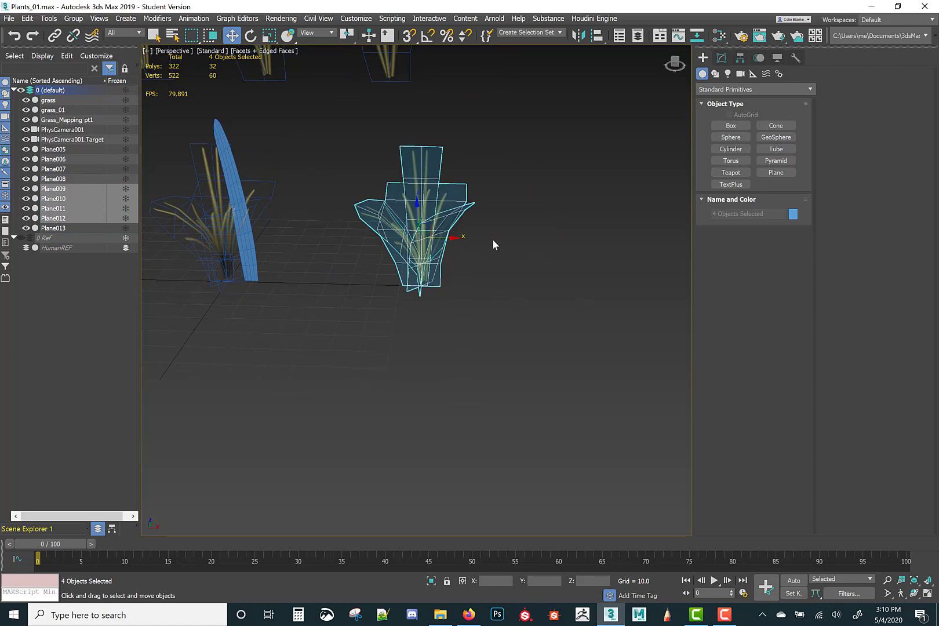
pyautogui.keyDown('shift'); pyautogui.moveTo(450, 238); pyautogui.dragTo(638, 253); pyautogui.keyUp('shift')
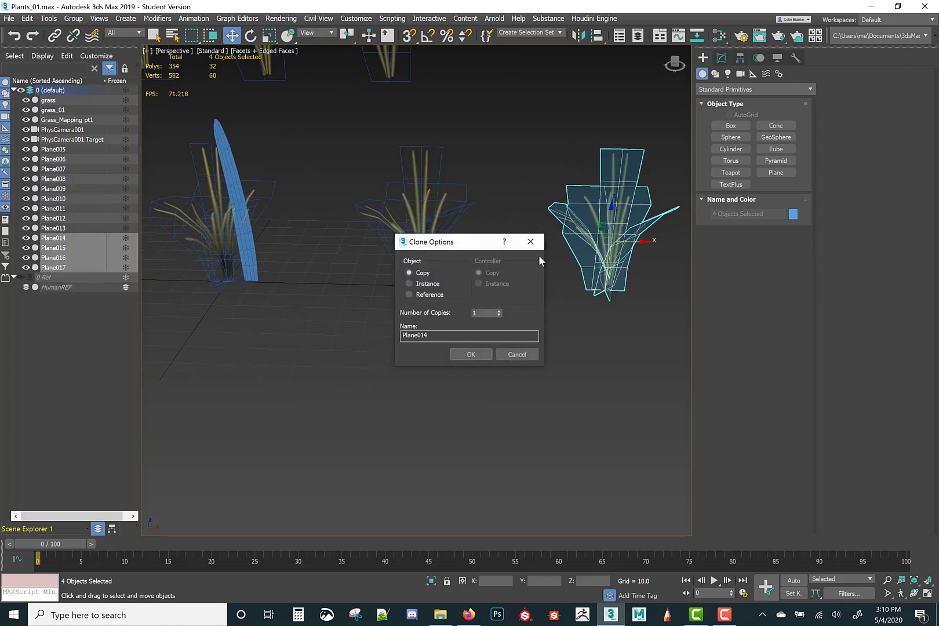
pyautogui.click(472, 354)
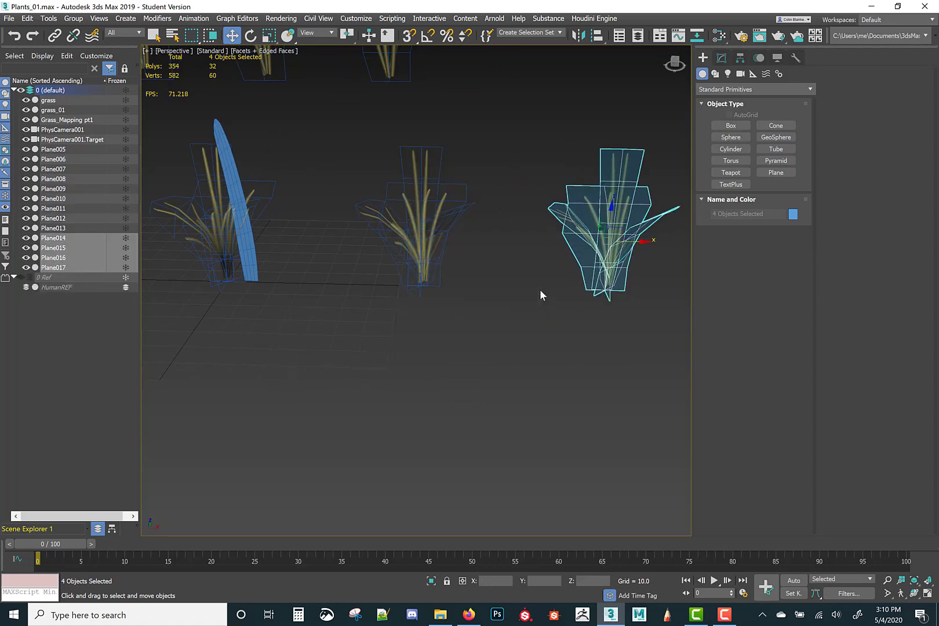
# - Isolate the copied clump of four planes and convert Plane017 to an Editable Poly
pyautogui.click(431, 580)
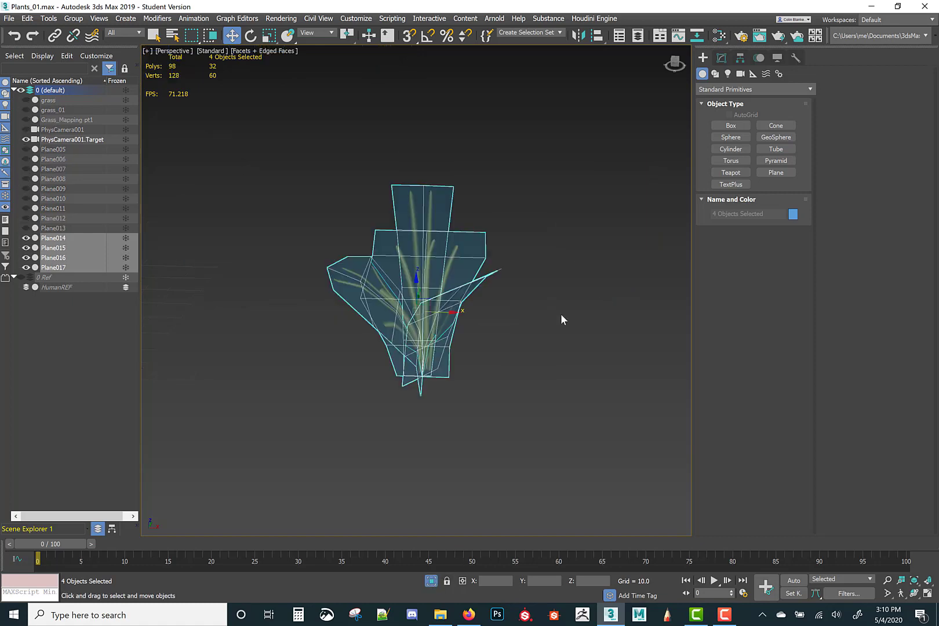
pyautogui.keyDown('alt'); pyautogui.moveTo(560, 313); pyautogui.dragTo(506, 318, button='middle'); pyautogui.keyUp('alt')
pyautogui.hotkey('ctrl', 'd')
pyautogui.keyDown('alt'); pyautogui.moveTo(367, 312); pyautogui.dragTo(384, 310, button='middle'); pyautogui.keyUp('alt')
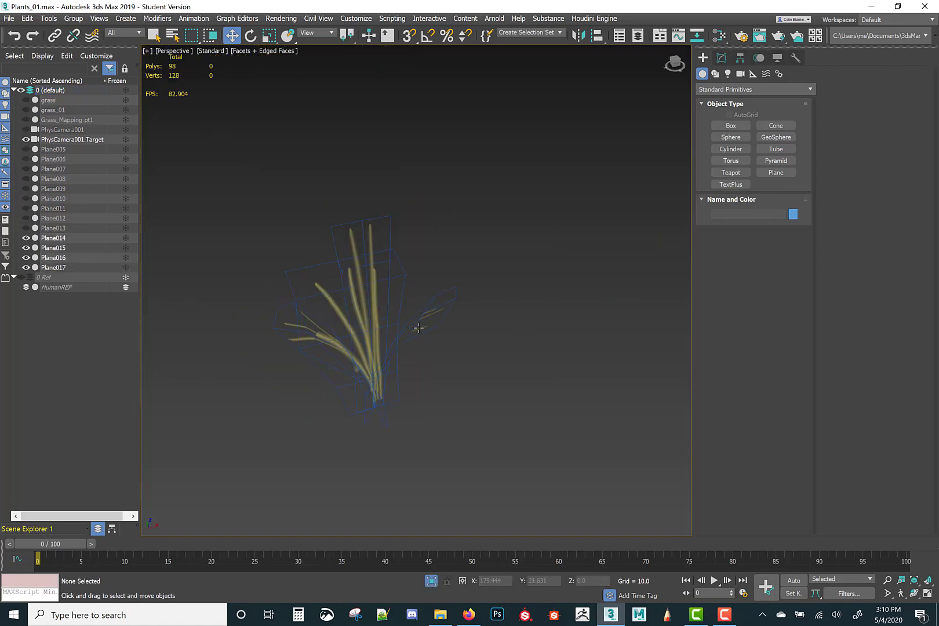
pyautogui.click(406, 325)
pyautogui.moveTo(394, 238); pyautogui.dragTo(437, 237, button='middle')
pyautogui.rightClick(436, 237)
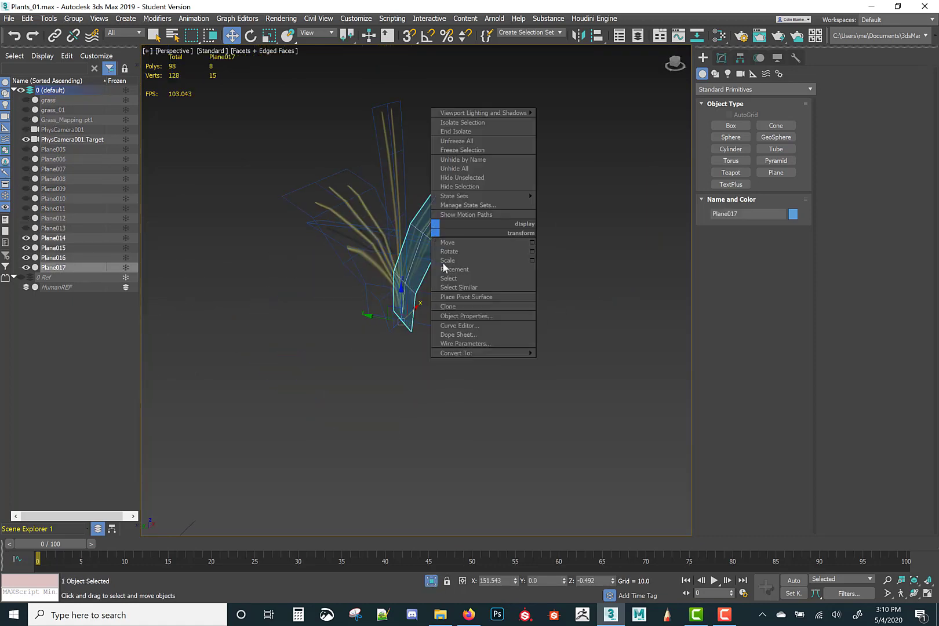
pyautogui.moveTo(510, 353)
pyautogui.click(551, 364)
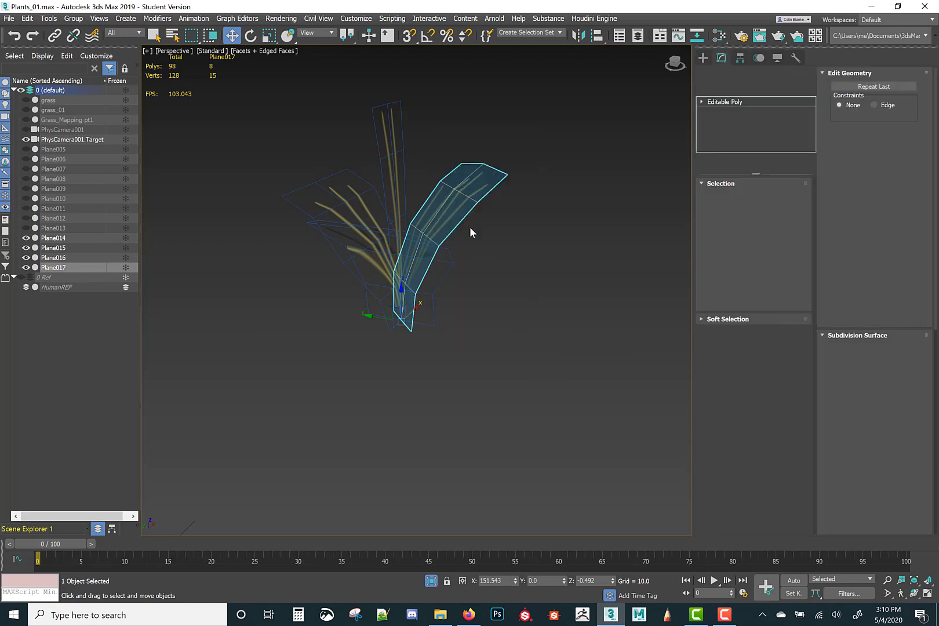
# - Attach the other three bent planes to Plane017 so the clump is one object
pyautogui.rightClick(467, 223)
pyautogui.click(447, 127)
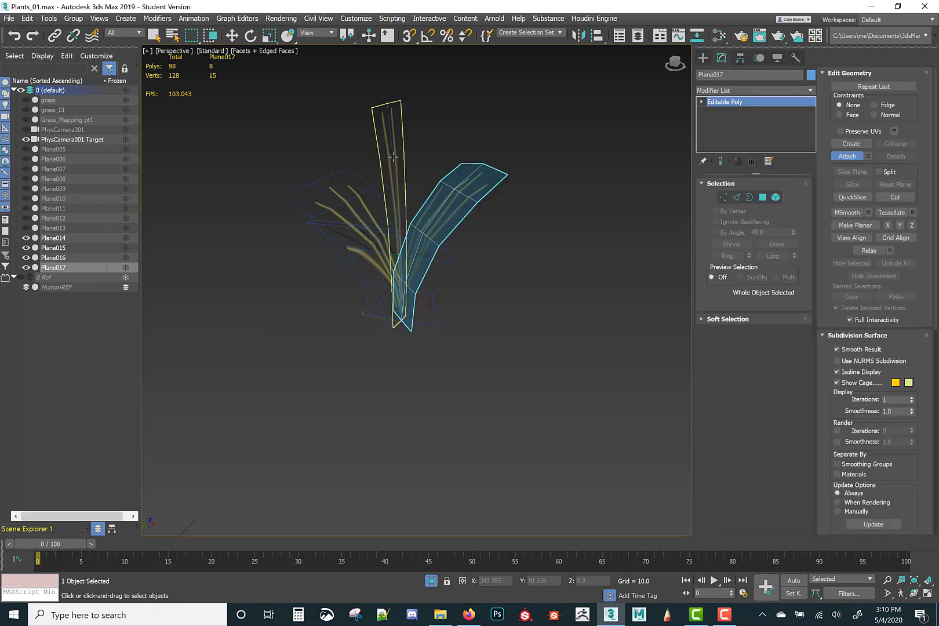
pyautogui.click(387, 191)
pyautogui.click(364, 274)
pyautogui.keyDown('alt'); pyautogui.moveTo(364, 275); pyautogui.dragTo(362, 282, button='middle'); pyautogui.keyUp('alt')
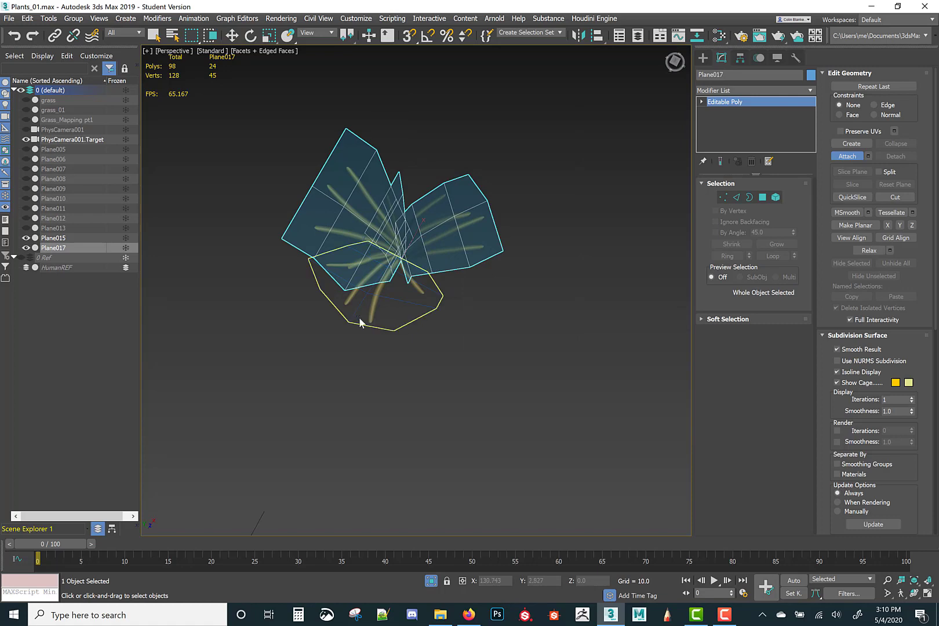
pyautogui.click(360, 319)
pyautogui.keyDown('alt'); pyautogui.moveTo(360, 319); pyautogui.dragTo(398, 311, button='middle'); pyautogui.keyUp('alt')
pyautogui.press('w')
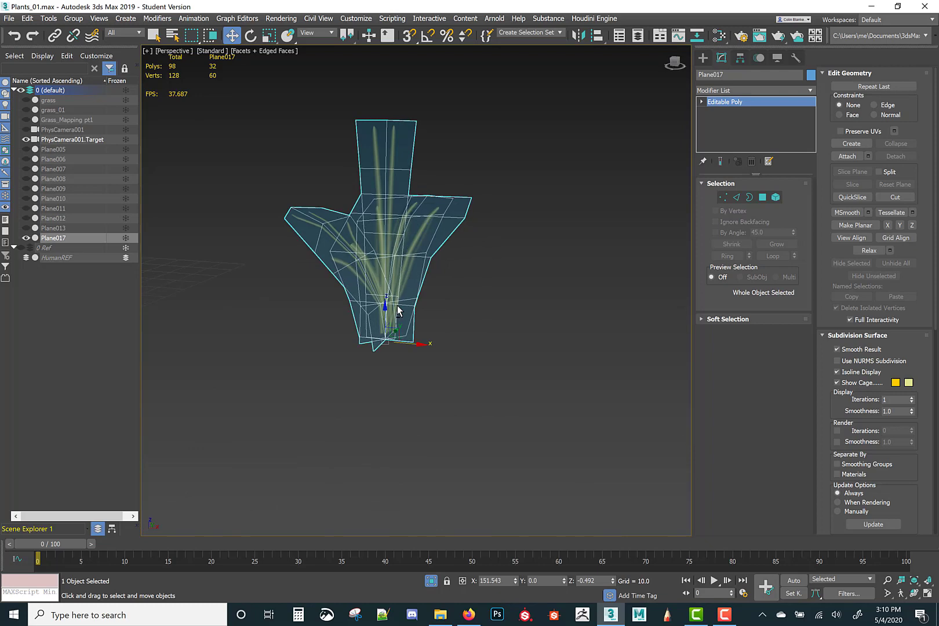
# - With VertexPaint on Plane017's Vertex Alpha channel, select all vertices and display the vertex colors without the grass texture
pyautogui.keyDown('alt'); pyautogui.moveTo(398, 311); pyautogui.dragTo(489, 262, button='middle'); pyautogui.keyUp('alt')
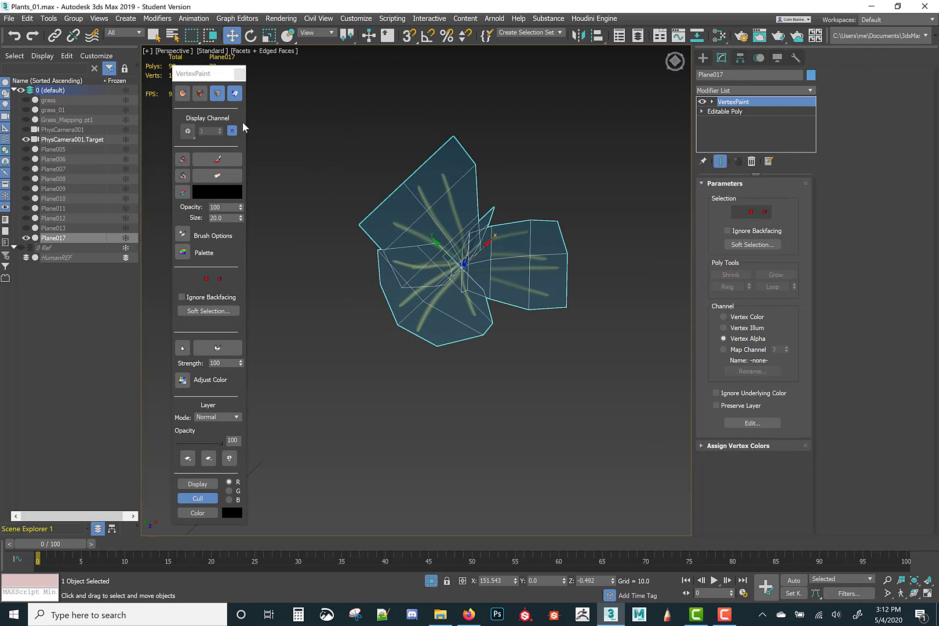
pyautogui.click(737, 212)
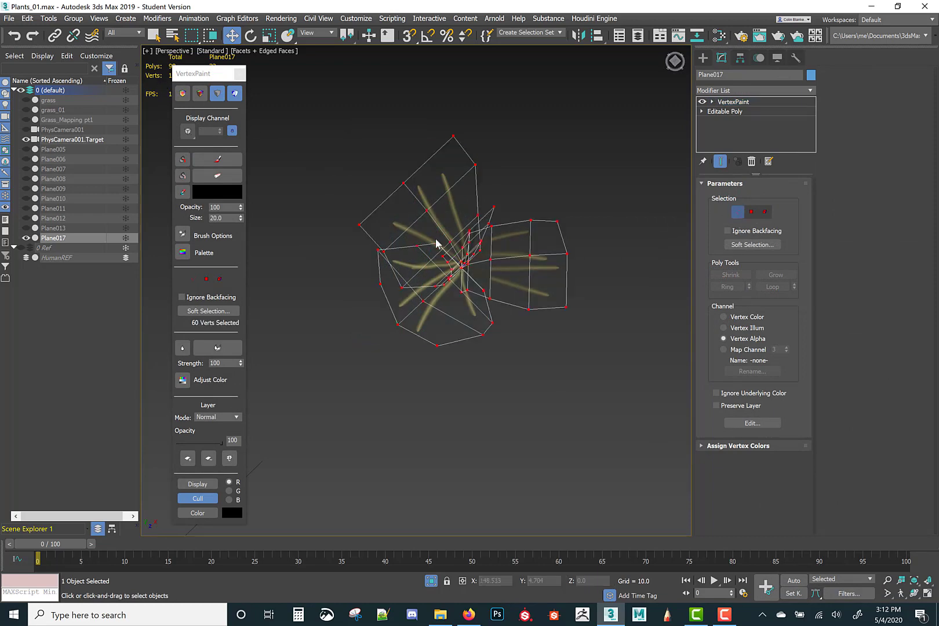
pyautogui.click(183, 94)
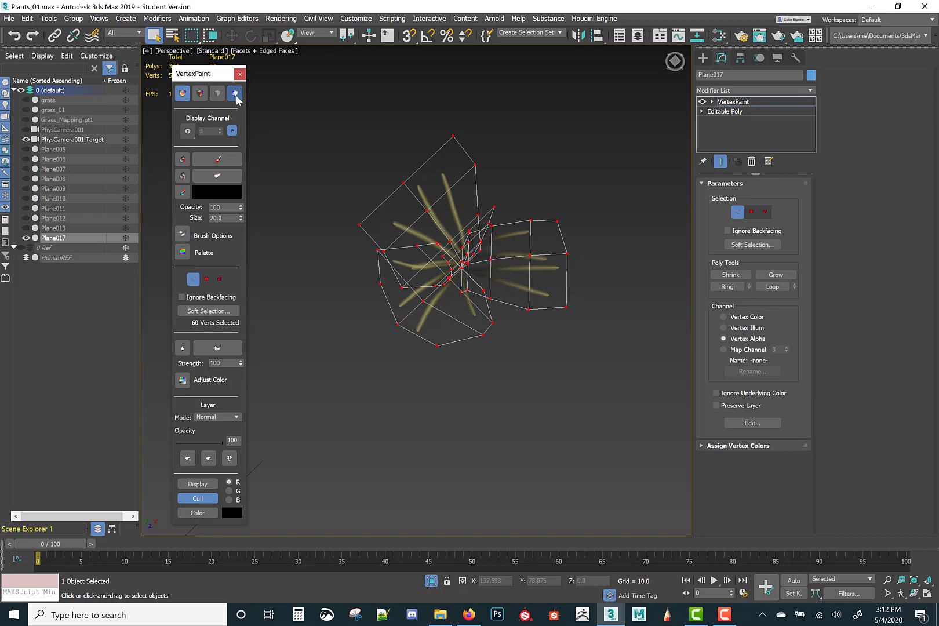
pyautogui.click(235, 94)
pyautogui.keyDown('alt'); pyautogui.moveTo(482, 411); pyautogui.dragTo(473, 279, button='middle'); pyautogui.keyUp('alt')
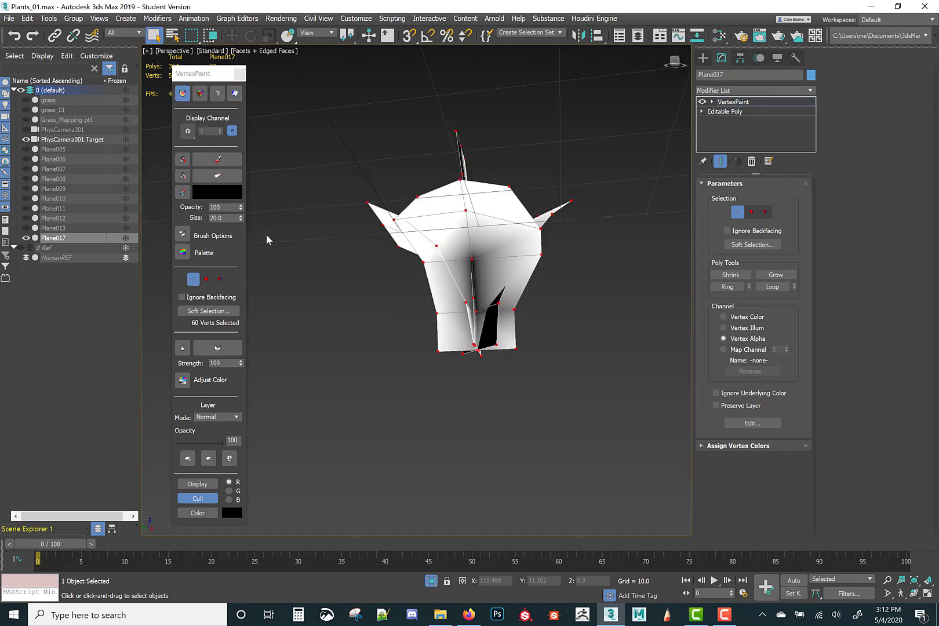
# - Set the VertexPaint color to white and paint over the clump's planes
pyautogui.click(201, 192)
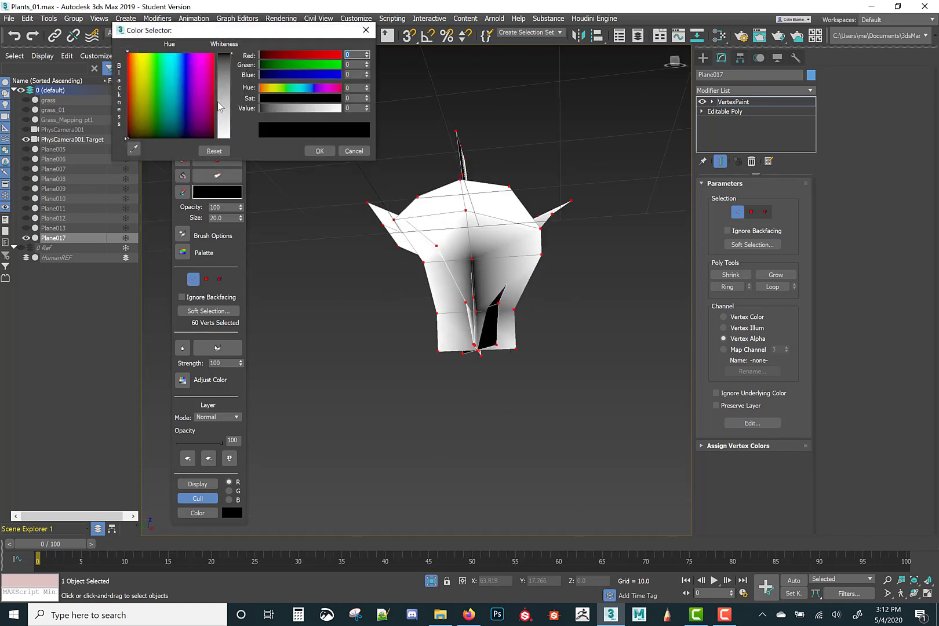
pyautogui.moveTo(219, 106); pyautogui.dragTo(224, 141)
pyautogui.click(319, 152)
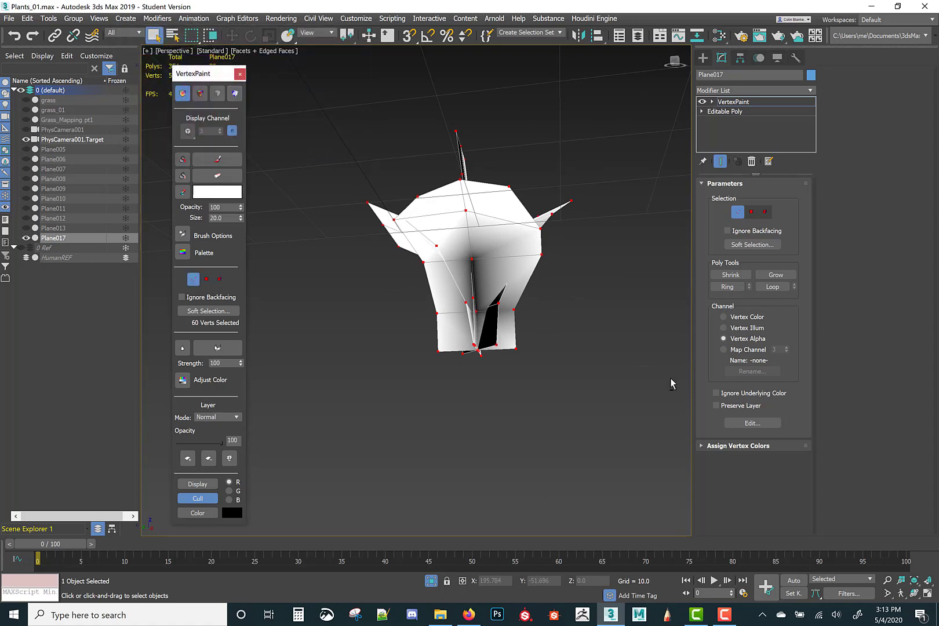
pyautogui.keyDown('alt'); pyautogui.moveTo(637, 421); pyautogui.dragTo(364, 206, button='middle'); pyautogui.keyUp('alt')
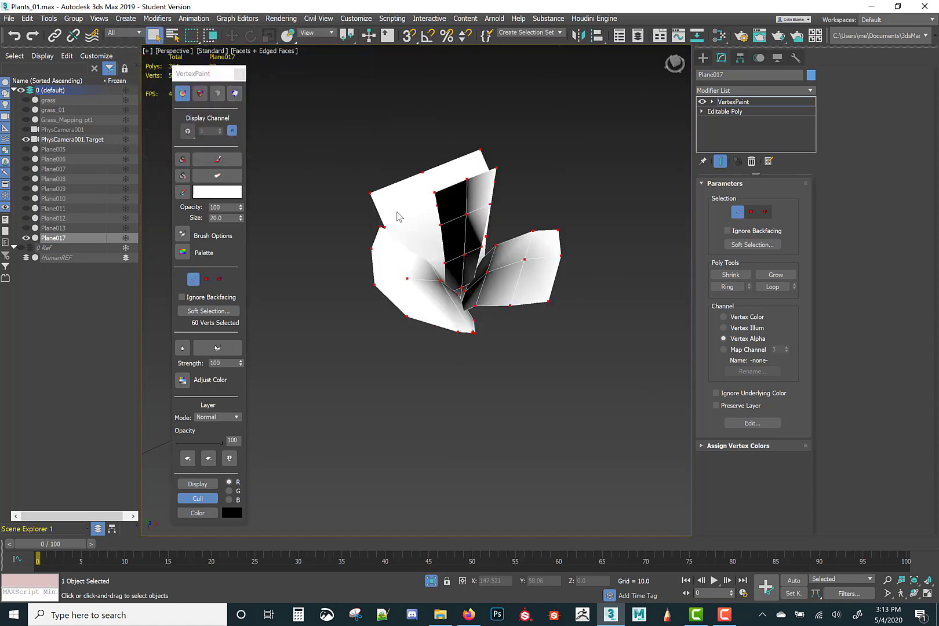
pyautogui.click(218, 159)
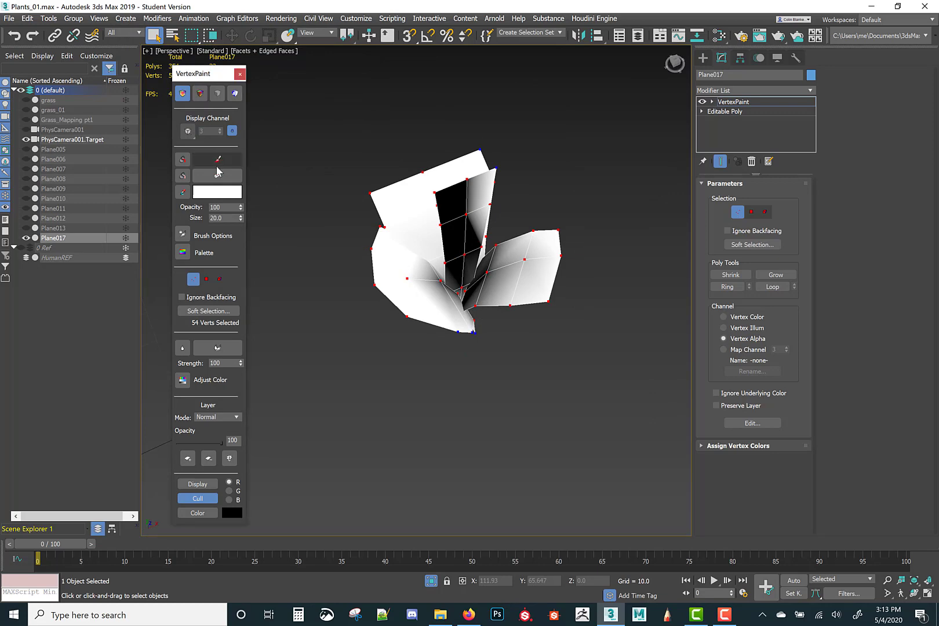
pyautogui.moveTo(446, 180)
pyautogui.mouseDown()
pyautogui.moveTo(435, 200)
pyautogui.moveTo(466, 284)
pyautogui.moveTo(522, 279)
pyautogui.moveTo(455, 261)
pyautogui.moveTo(421, 209)
pyautogui.moveTo(499, 337)
pyautogui.mouseUp()
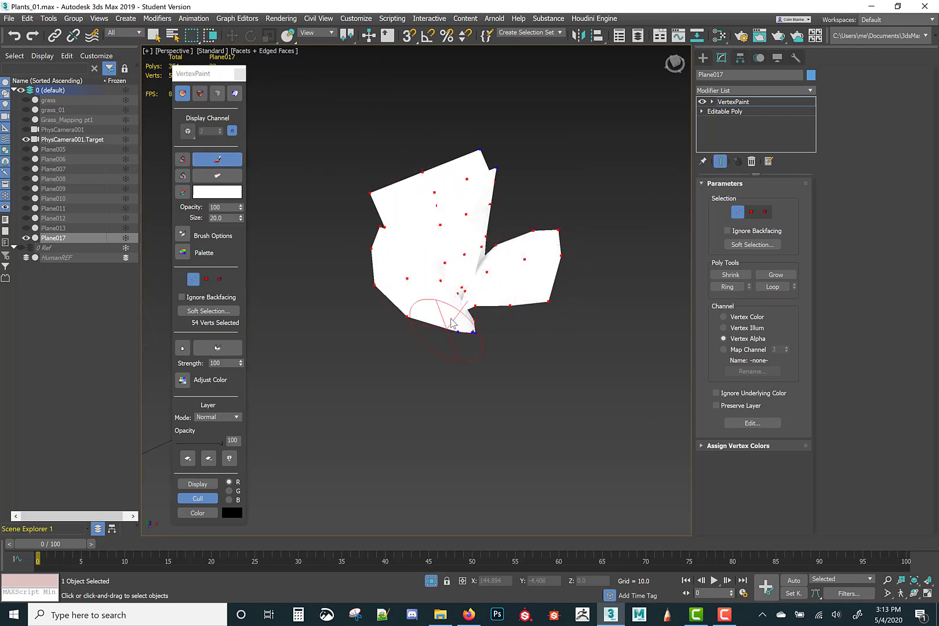
# - Reselect all of the clump's vertices and paint the remaining dark areas at its base white
pyautogui.click(200, 157)
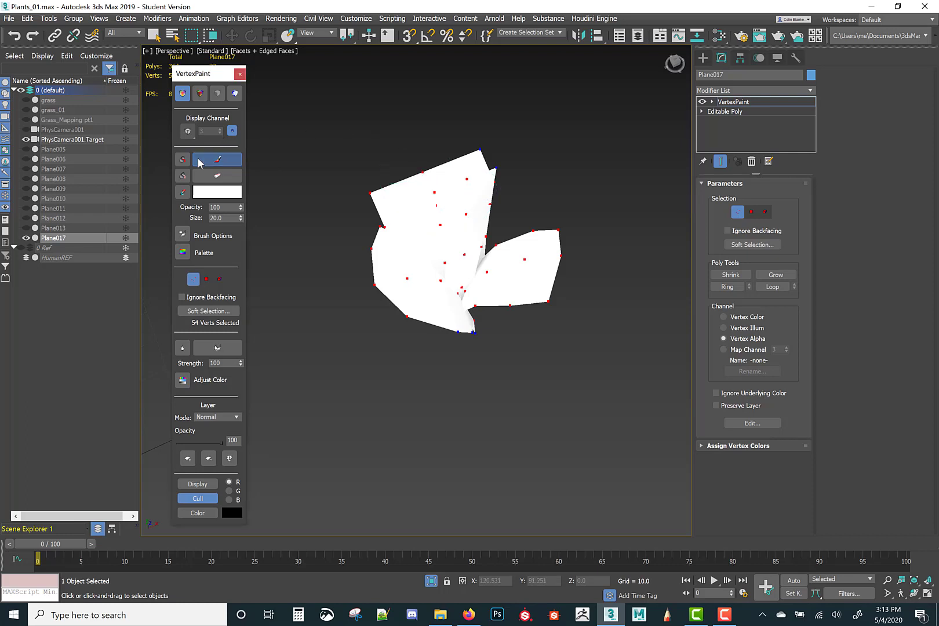
pyautogui.press('q')
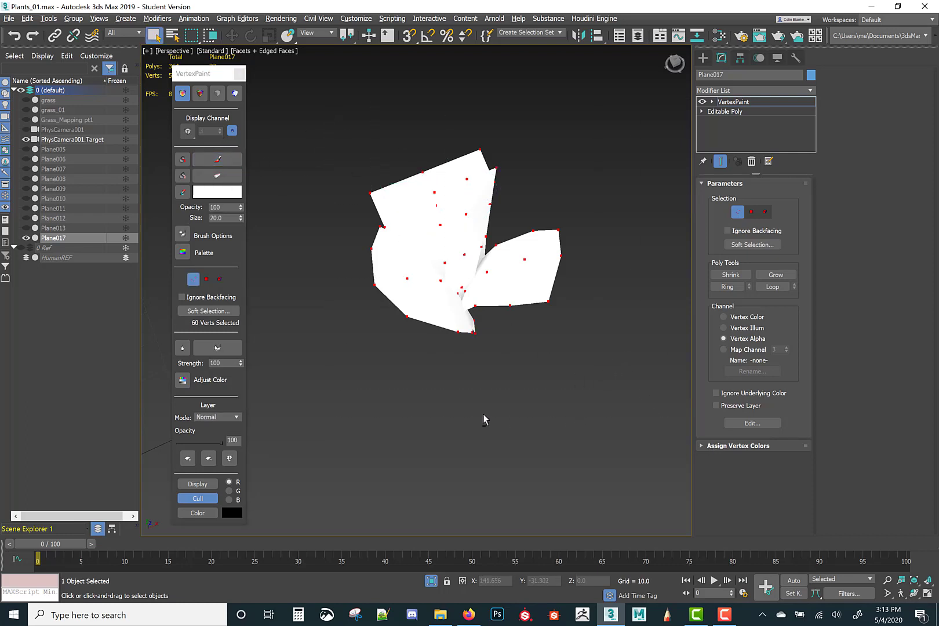
pyautogui.moveTo(484, 418)
pyautogui.keyDown('alt'); pyautogui.mouseDown(button='middle')
pyautogui.moveTo(539, 348)
pyautogui.moveTo(539, 399)
pyautogui.moveTo(514, 390)
pyautogui.moveTo(513, 380)
pyautogui.mouseUp(button='middle'); pyautogui.keyUp('alt')
pyautogui.click(217, 159)
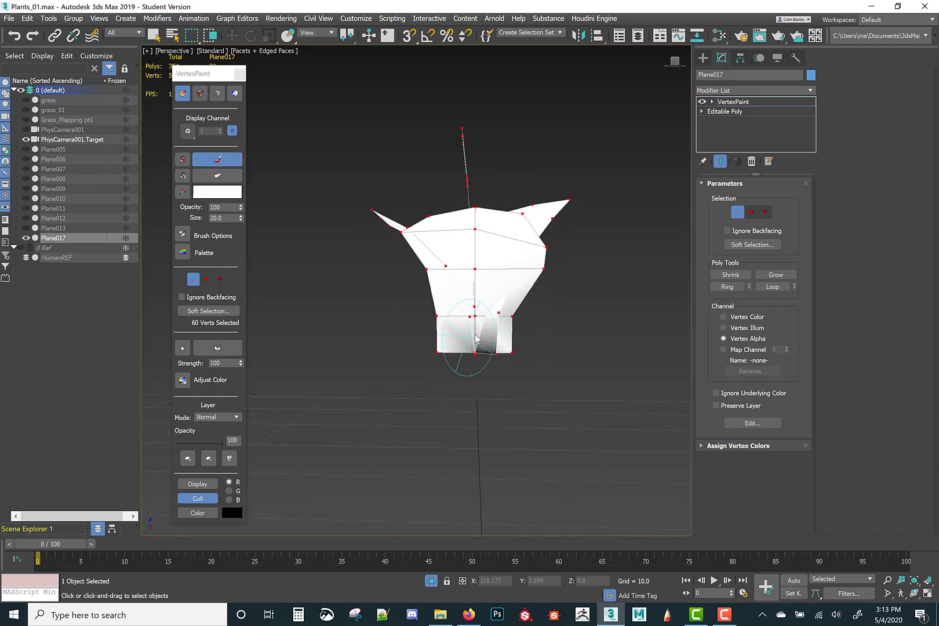
pyautogui.moveTo(476, 339)
pyautogui.mouseDown()
pyautogui.moveTo(497, 314)
pyautogui.moveTo(495, 368)
pyautogui.mouseUp()
pyautogui.moveTo(477, 336)
pyautogui.keyDown('alt'); pyautogui.mouseDown(button='middle')
pyautogui.moveTo(518, 371)
pyautogui.moveTo(391, 329)
pyautogui.moveTo(423, 316)
pyautogui.moveTo(415, 301)
pyautogui.moveTo(426, 301)
pyautogui.mouseUp(button='middle'); pyautogui.keyUp('alt')
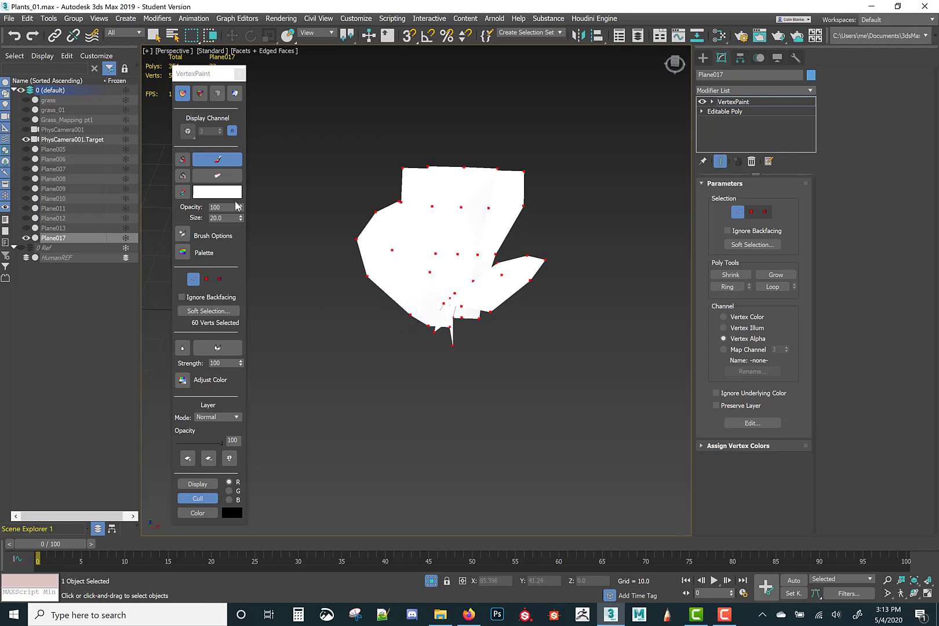
# - Set the VertexPaint color to black and paint the bottom vertices on the first sides of the clump
pyautogui.click(223, 192)
pyautogui.moveTo(232, 70); pyautogui.dragTo(232, 53)
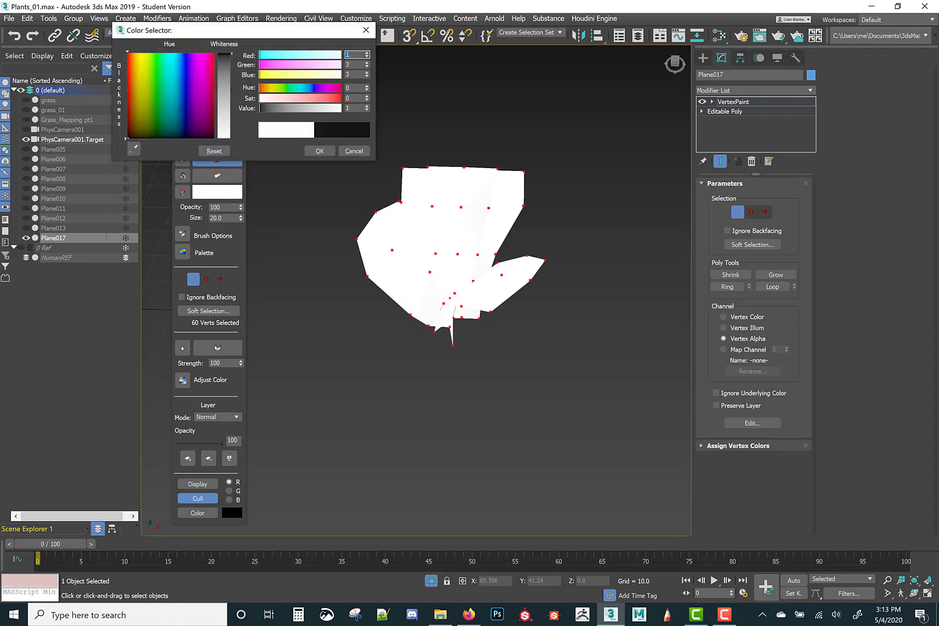
pyautogui.click(320, 151)
pyautogui.keyDown('alt'); pyautogui.moveTo(335, 280); pyautogui.dragTo(452, 373, button='middle'); pyautogui.keyUp('alt')
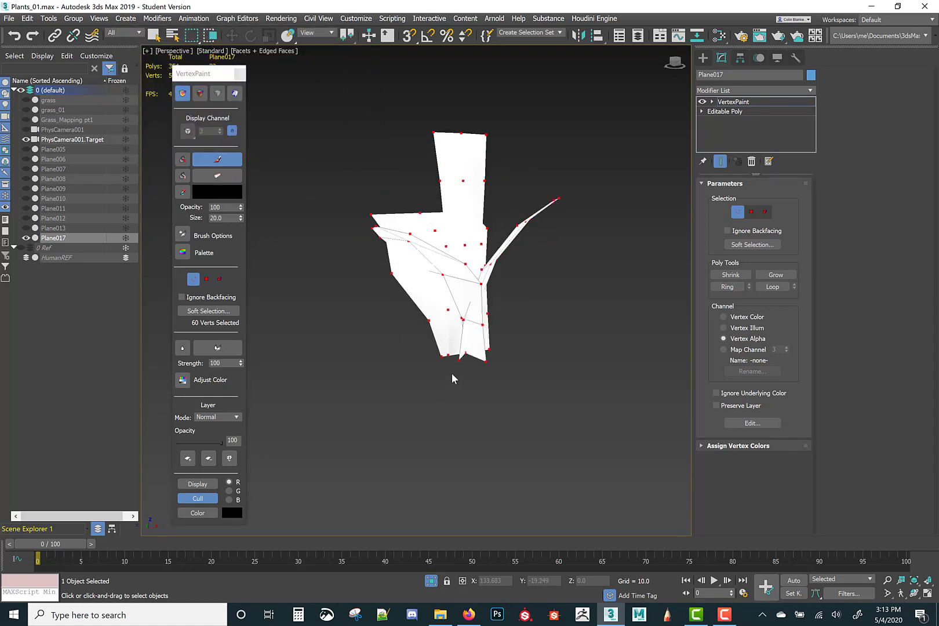
pyautogui.moveTo(453, 359)
pyautogui.mouseDown()
pyautogui.moveTo(497, 358)
pyautogui.moveTo(482, 364)
pyautogui.mouseUp()
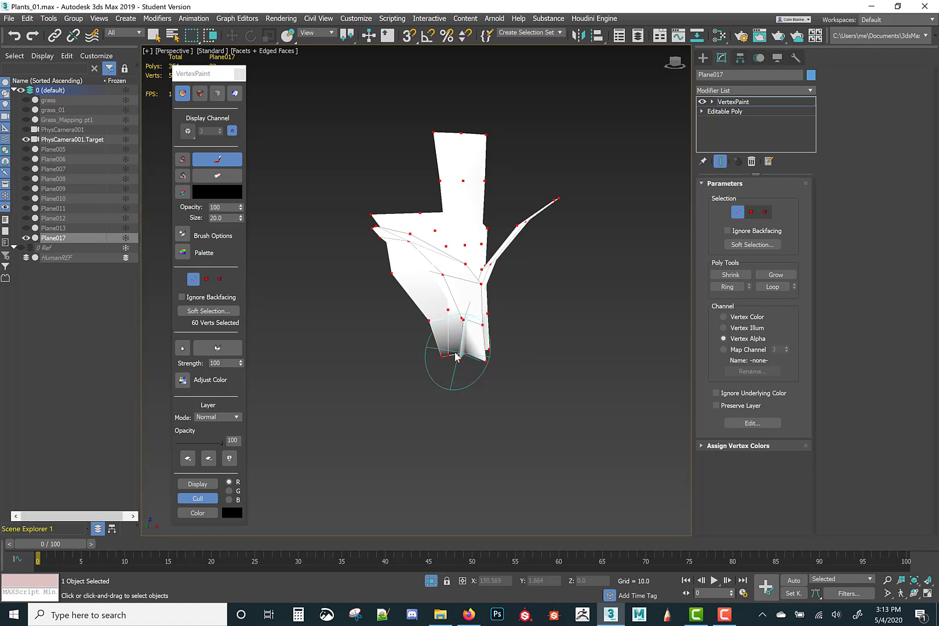
pyautogui.moveTo(493, 348)
pyautogui.keyDown('alt'); pyautogui.mouseDown(button='middle')
pyautogui.moveTo(436, 355)
pyautogui.moveTo(497, 347)
pyautogui.mouseUp(button='middle'); pyautogui.keyUp('alt')
pyautogui.moveTo(441, 345); pyautogui.dragTo(498, 329)
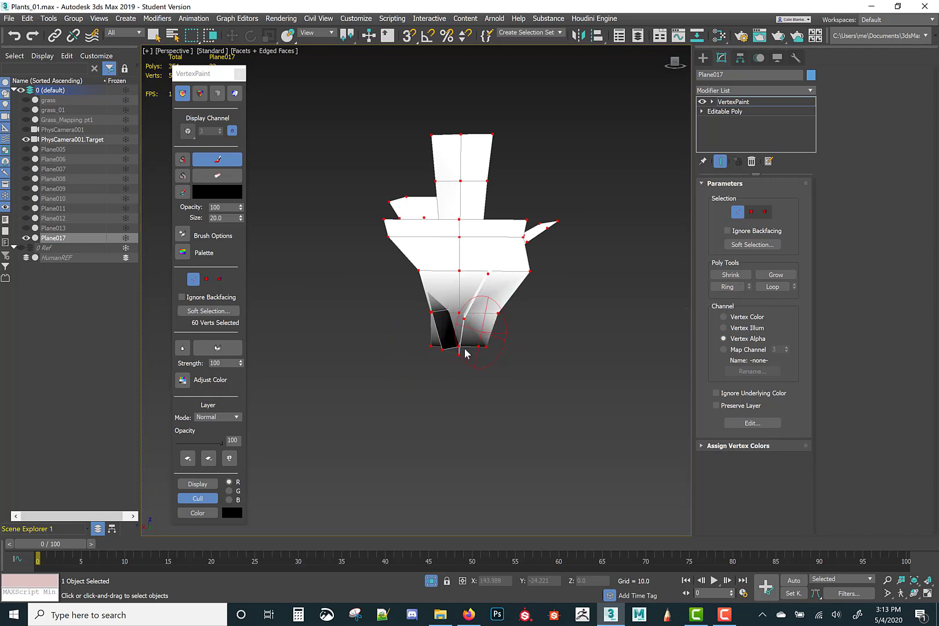
# - Paint the remaining base vertices black all the way around the clump
pyautogui.moveTo(413, 347)
pyautogui.keyDown('alt'); pyautogui.mouseDown(button='middle')
pyautogui.moveTo(428, 350)
pyautogui.moveTo(416, 348)
pyautogui.mouseUp(button='middle'); pyautogui.keyUp('alt')
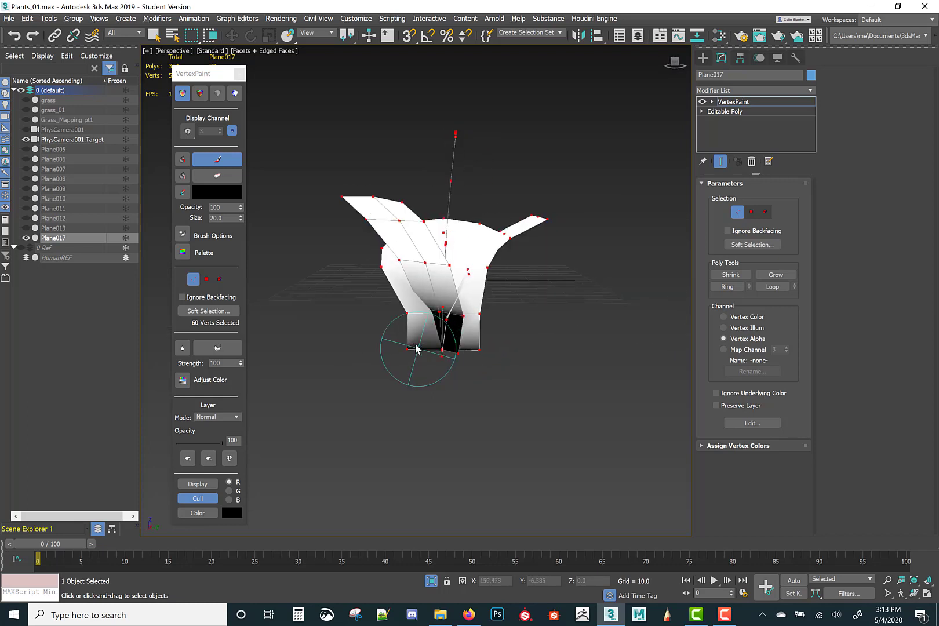
pyautogui.moveTo(416, 348)
pyautogui.mouseDown()
pyautogui.moveTo(425, 330)
pyautogui.moveTo(474, 336)
pyautogui.mouseUp()
pyautogui.moveTo(474, 336)
pyautogui.keyDown('alt'); pyautogui.mouseDown(button='middle')
pyautogui.moveTo(514, 384)
pyautogui.moveTo(476, 380)
pyautogui.mouseUp(button='middle'); pyautogui.keyUp('alt')
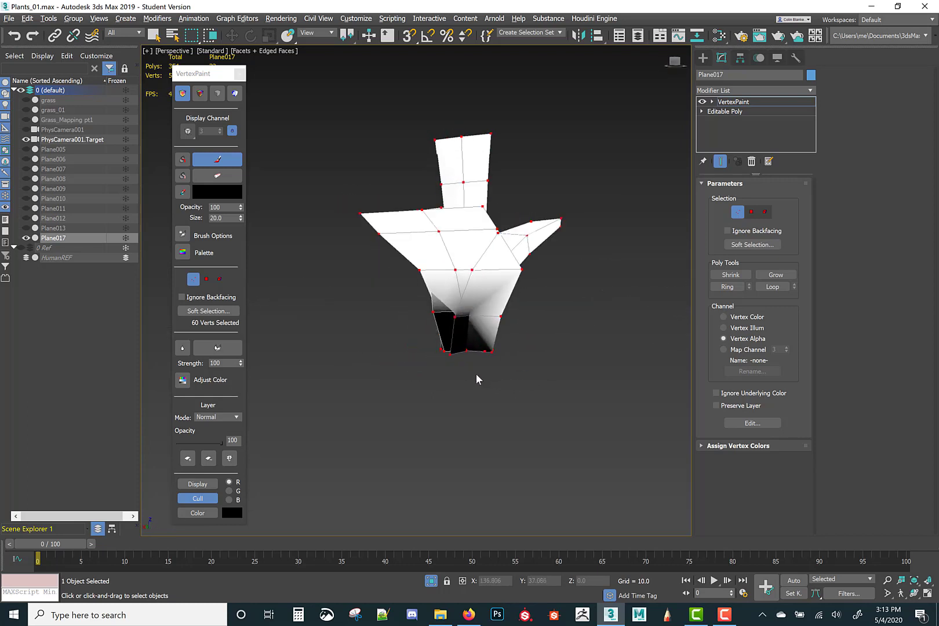
pyautogui.keyDown('alt'); pyautogui.moveTo(558, 348); pyautogui.dragTo(451, 335, button='middle'); pyautogui.keyUp('alt')
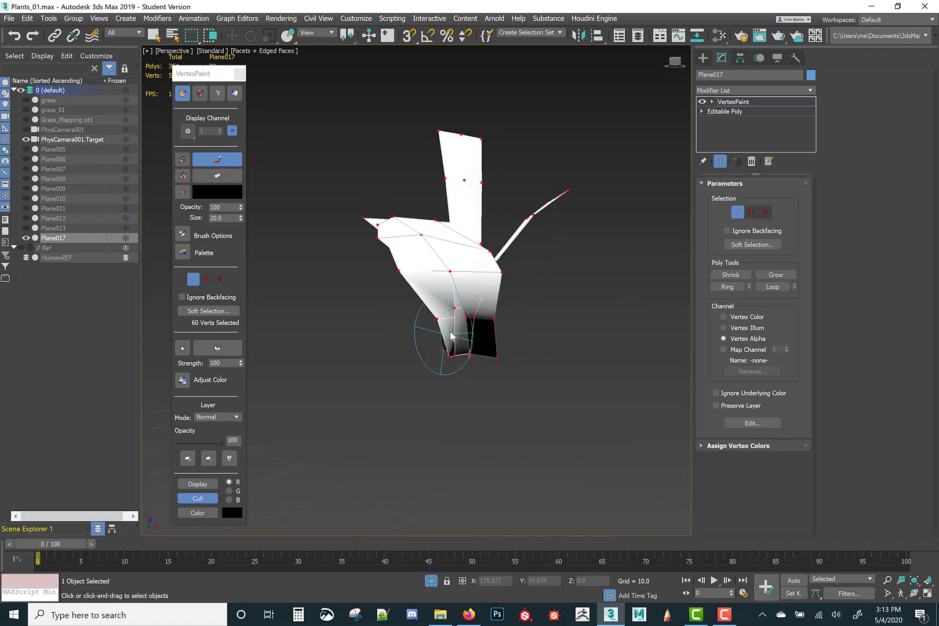
pyautogui.moveTo(451, 335); pyautogui.dragTo(433, 328)
pyautogui.moveTo(433, 328)
pyautogui.keyDown('alt'); pyautogui.mouseDown(button='middle')
pyautogui.moveTo(470, 356)
pyautogui.moveTo(426, 346)
pyautogui.moveTo(450, 355)
pyautogui.mouseUp(button='middle'); pyautogui.keyUp('alt')
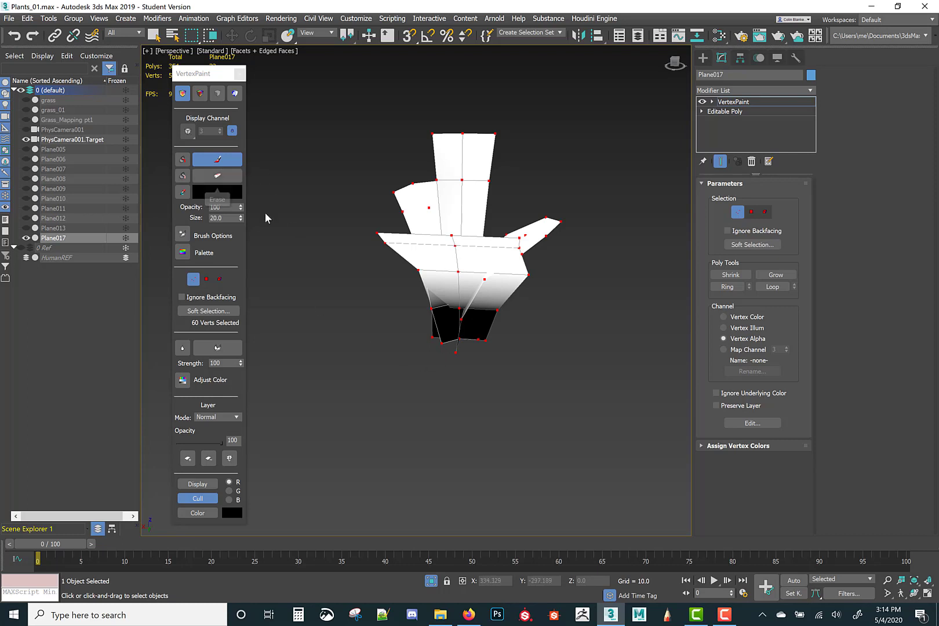
# - Set the VertexPaint color to a dark grey of value 16 and paint the vertex row just above the clump's black base
pyautogui.keyDown('alt'); pyautogui.moveTo(451, 274); pyautogui.dragTo(474, 278, button='middle'); pyautogui.keyUp('alt')
pyautogui.click(219, 193)
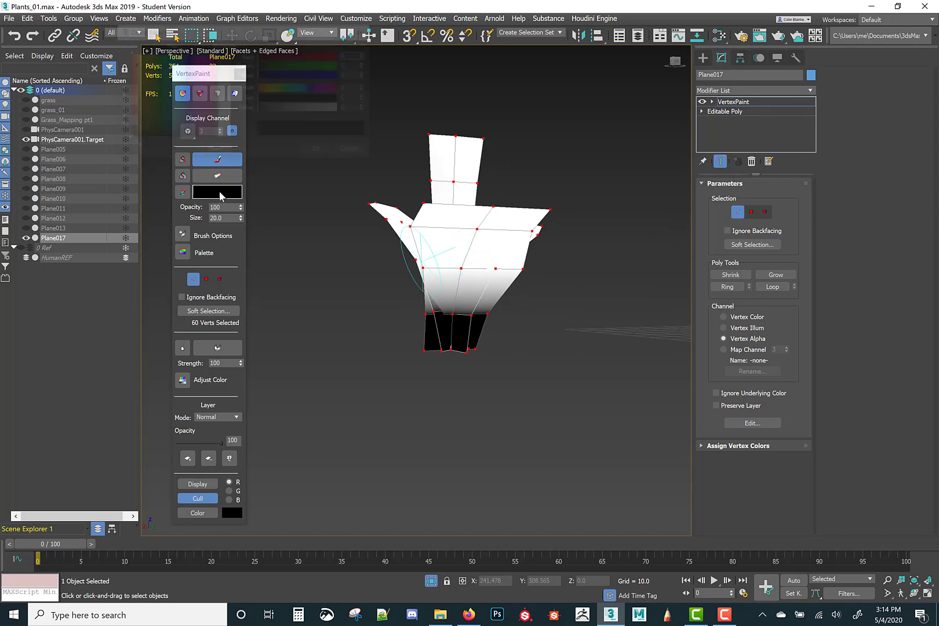
pyautogui.moveTo(299, 35); pyautogui.dragTo(773, 286)
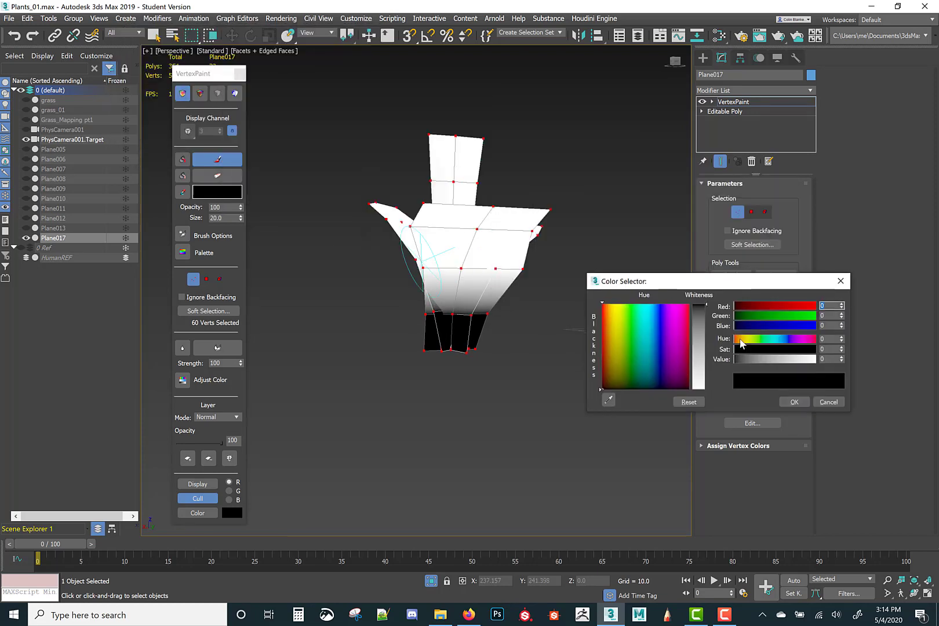
pyautogui.moveTo(704, 311); pyautogui.dragTo(687, 348)
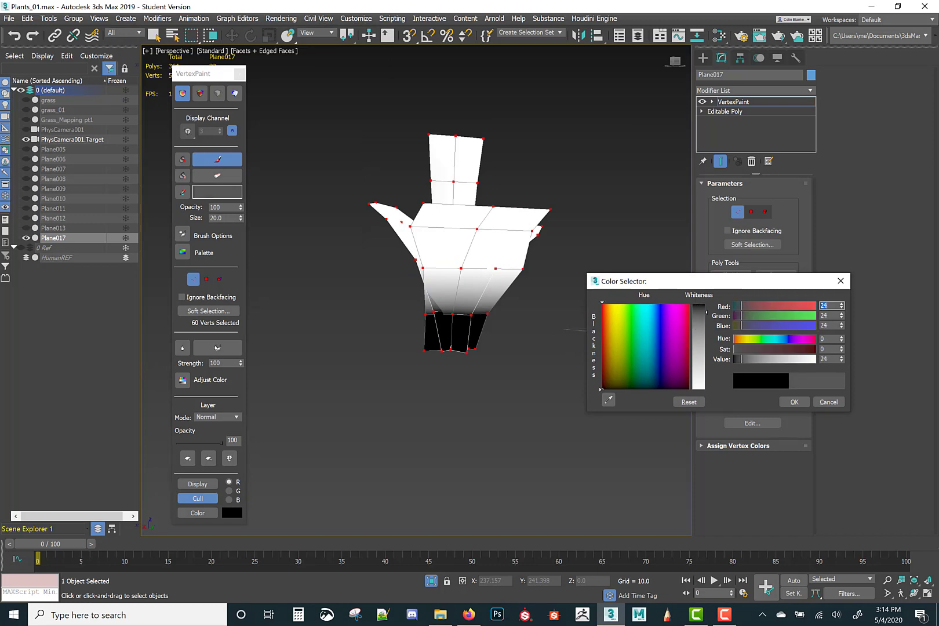
pyautogui.moveTo(699, 314); pyautogui.dragTo(700, 308)
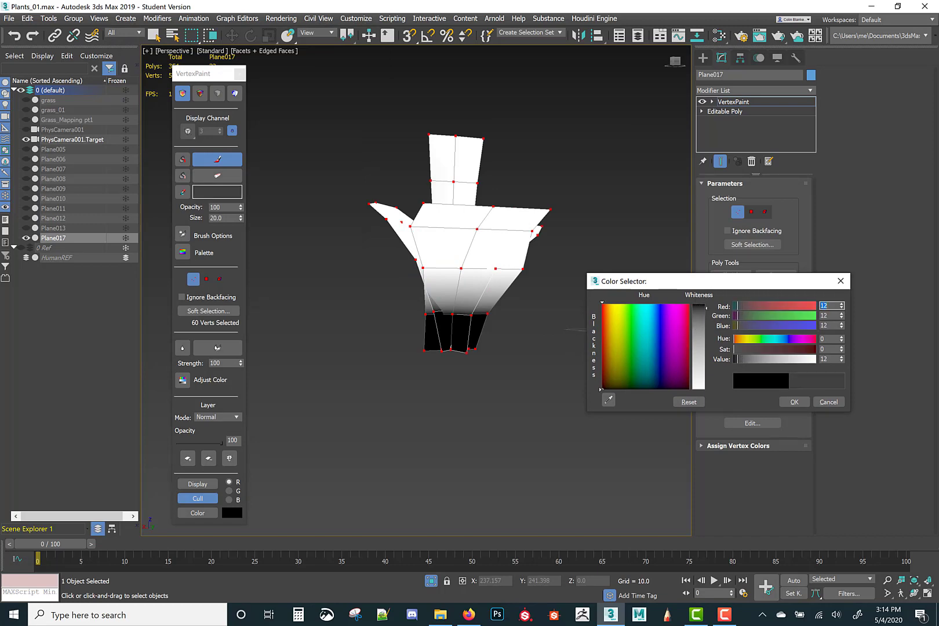
pyautogui.click(794, 403)
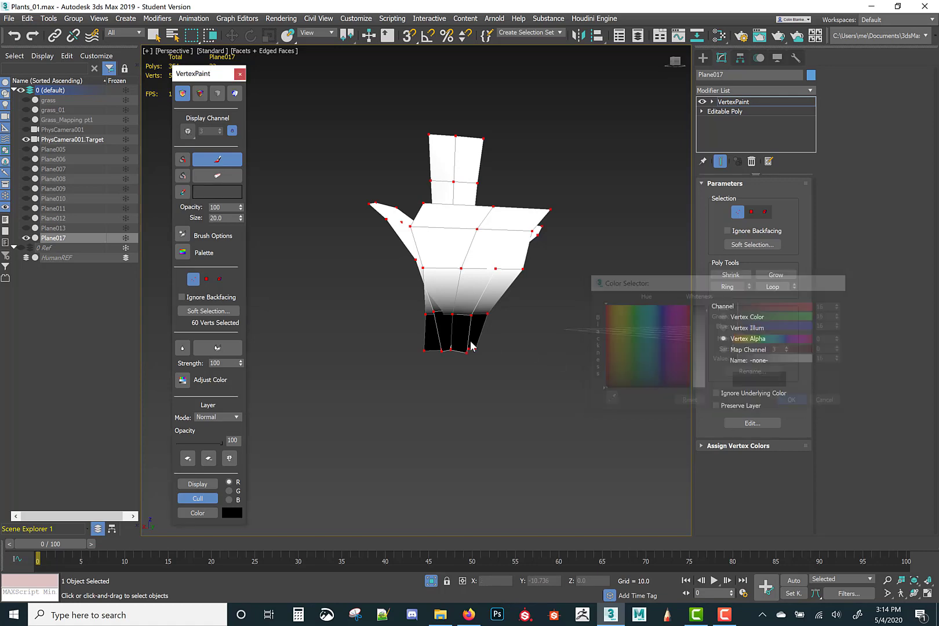
pyautogui.moveTo(447, 313); pyautogui.dragTo(452, 306)
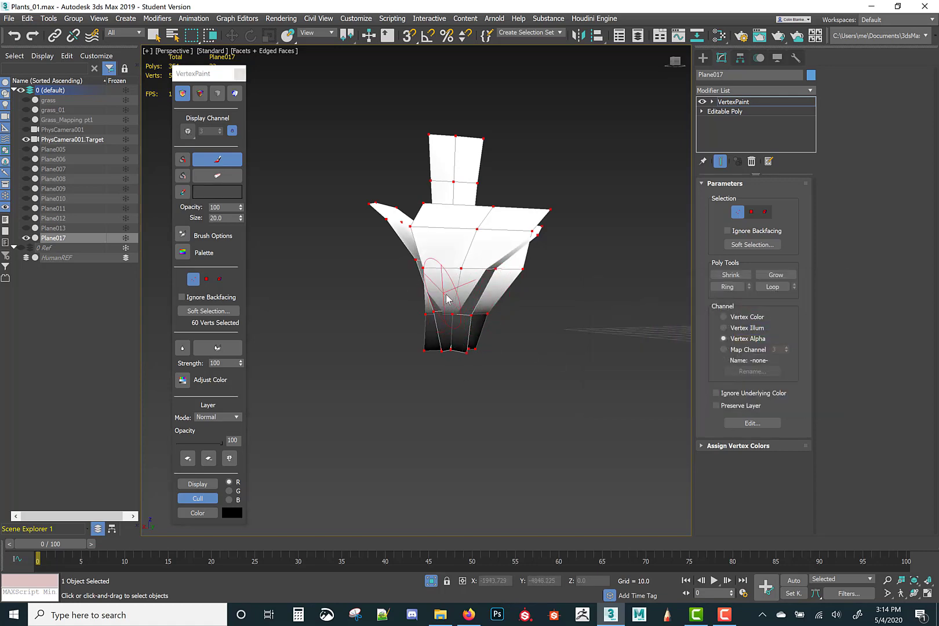
pyautogui.keyDown('alt'); pyautogui.moveTo(474, 344); pyautogui.dragTo(383, 341, button='middle'); pyautogui.keyUp('alt')
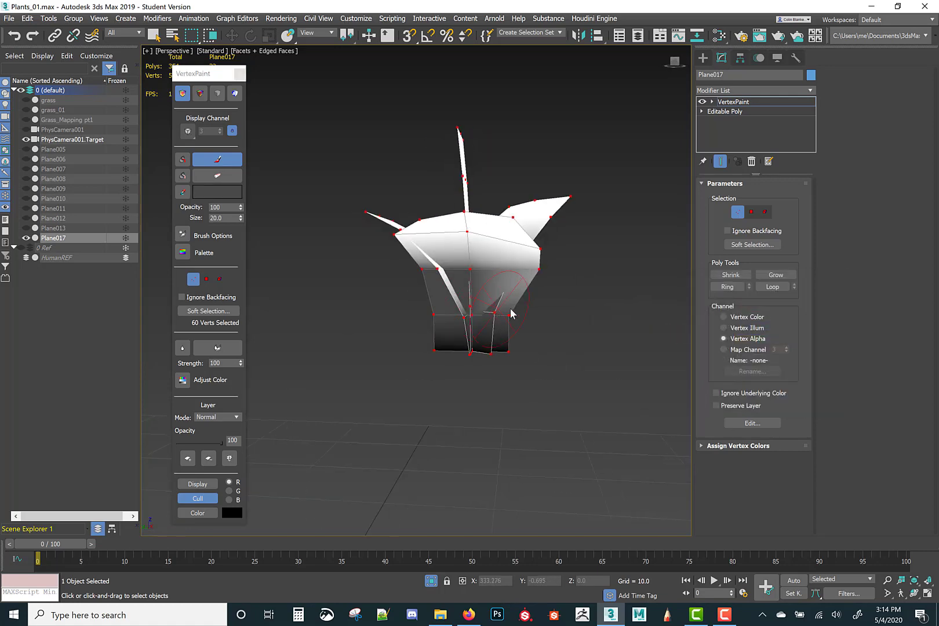
pyautogui.keyDown('alt'); pyautogui.moveTo(518, 314); pyautogui.dragTo(465, 323, button='middle'); pyautogui.keyUp('alt')
pyautogui.moveTo(434, 322); pyautogui.dragTo(480, 315)
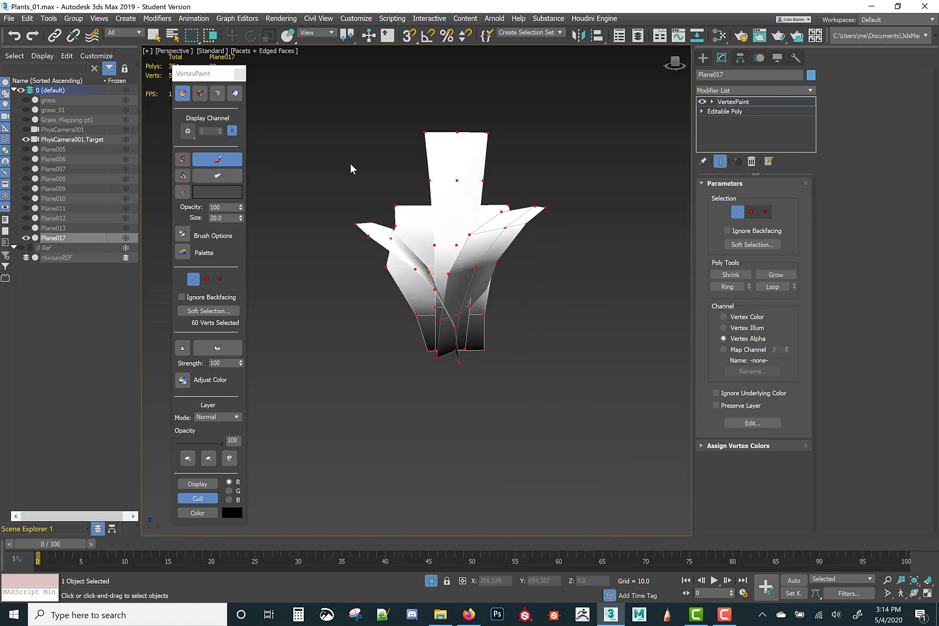
# - Set the VertexPaint color to a grey of value 48 and paint the clump's middle and upper vertices on all planes
pyautogui.scroll(-5, 490, 208)
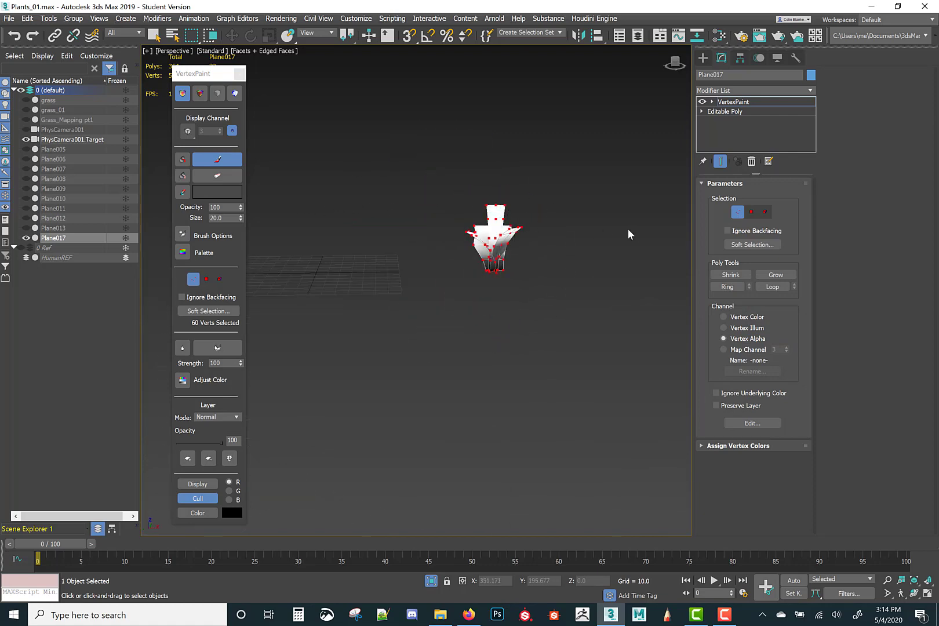
pyautogui.scroll(5, 493, 232)
pyautogui.click(206, 194)
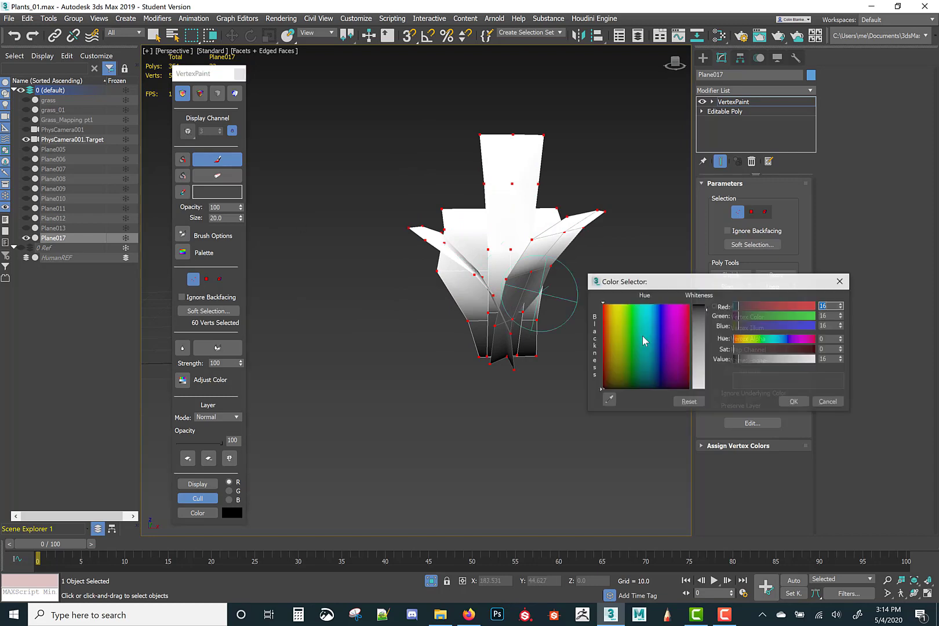
pyautogui.moveTo(703, 317); pyautogui.dragTo(704, 320)
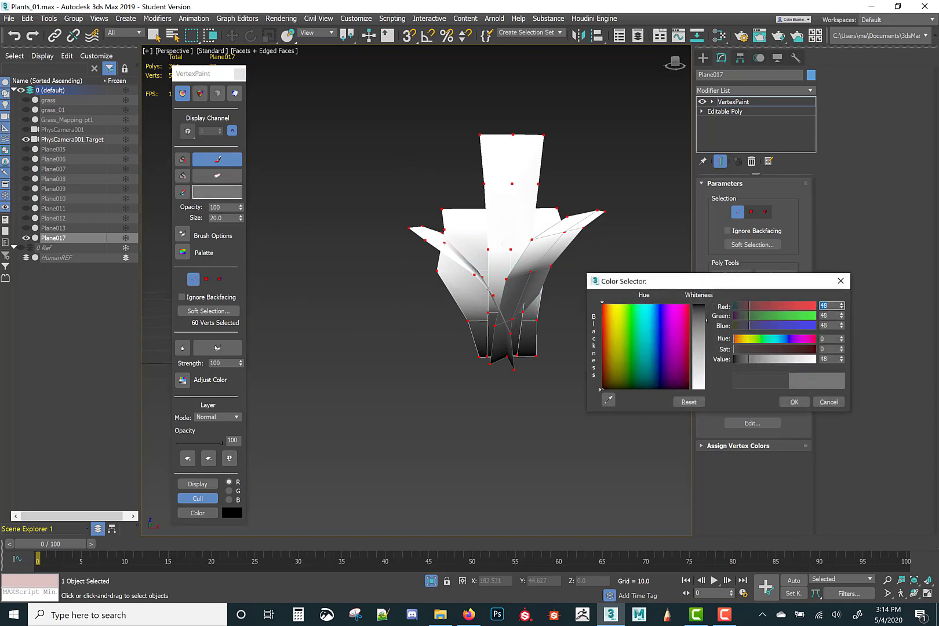
pyautogui.click(794, 402)
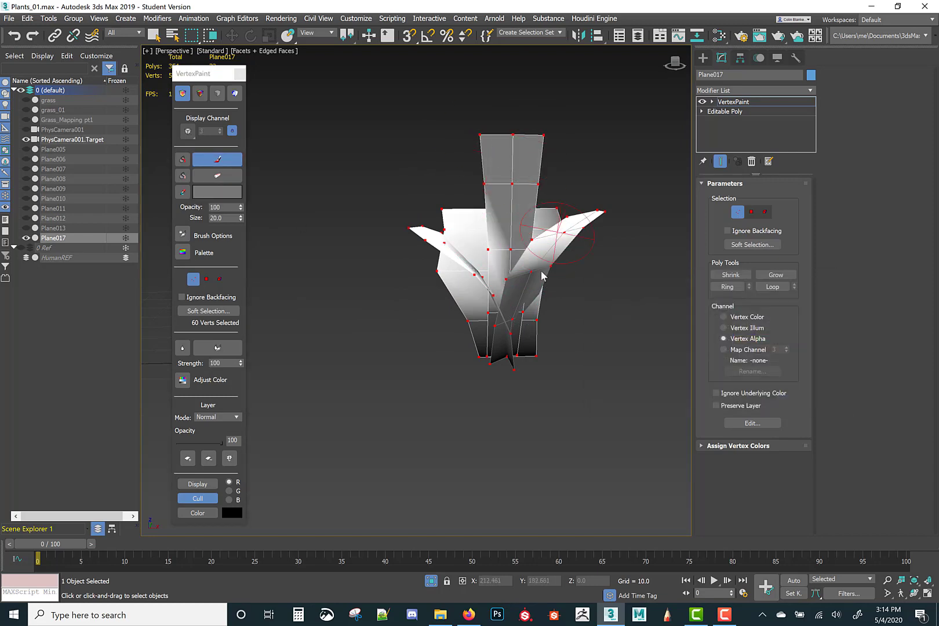
pyautogui.moveTo(542, 272)
pyautogui.mouseDown()
pyautogui.moveTo(491, 251)
pyautogui.moveTo(469, 225)
pyautogui.moveTo(449, 227)
pyautogui.mouseUp()
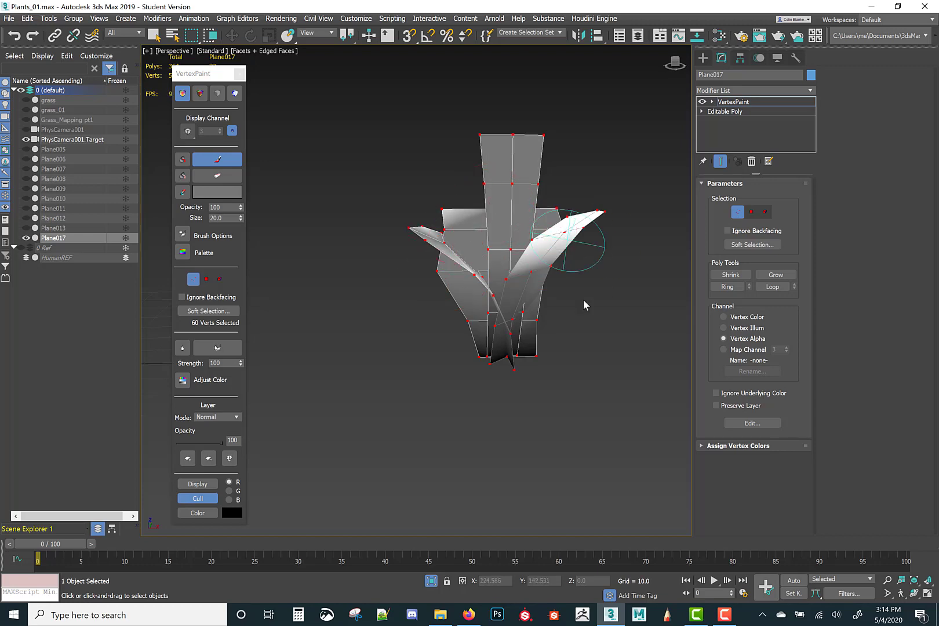
pyautogui.keyDown('alt'); pyautogui.moveTo(578, 311); pyautogui.dragTo(578, 360, button='middle'); pyautogui.keyUp('alt')
pyautogui.moveTo(536, 330)
pyautogui.mouseDown()
pyautogui.moveTo(518, 297)
pyautogui.moveTo(529, 204)
pyautogui.moveTo(409, 239)
pyautogui.moveTo(435, 278)
pyautogui.moveTo(580, 213)
pyautogui.mouseUp()
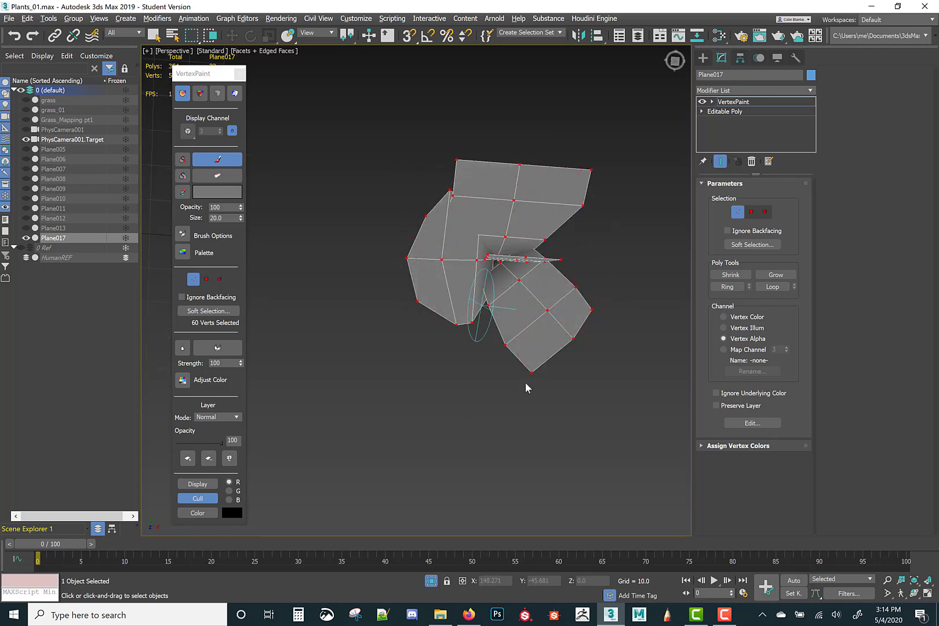
pyautogui.keyDown('alt'); pyautogui.moveTo(527, 388); pyautogui.dragTo(428, 312, button='middle'); pyautogui.keyUp('alt')
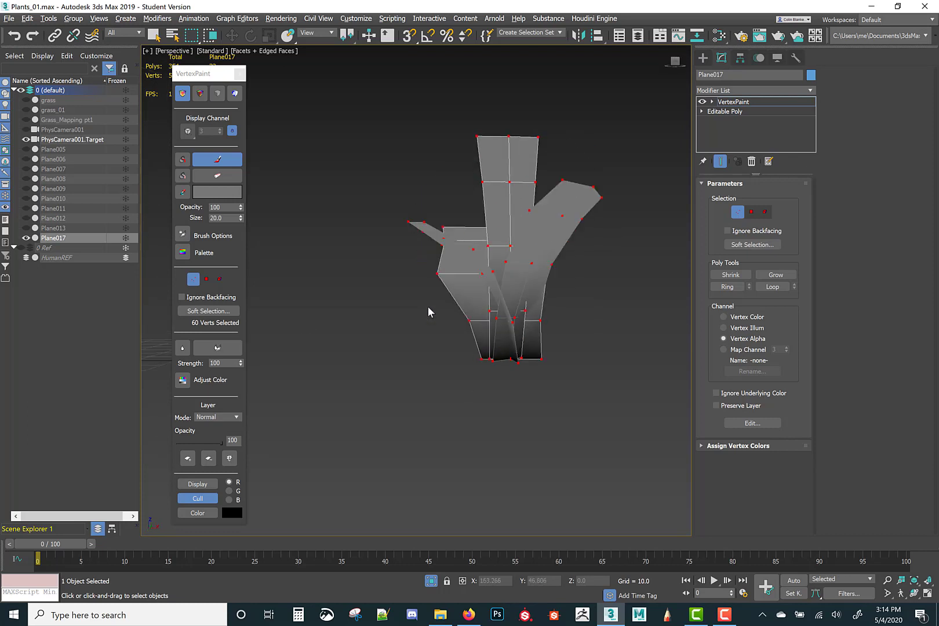
# - Set the VertexPaint color to a light grey of value 109 and paint the tip vertices of all the clump's planes
pyautogui.click(218, 193)
pyautogui.moveTo(705, 321); pyautogui.dragTo(707, 340)
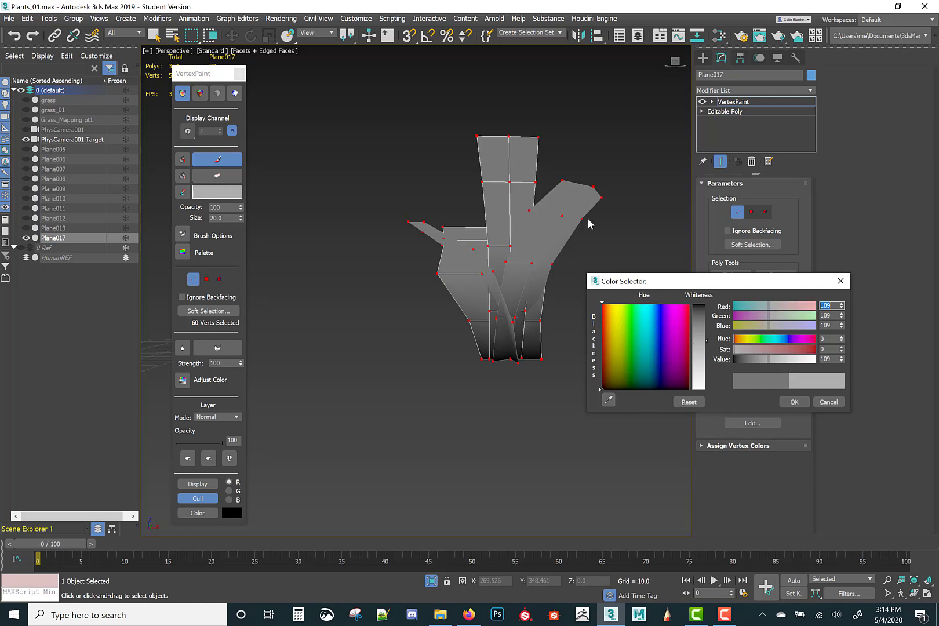
pyautogui.moveTo(528, 156); pyautogui.dragTo(514, 147)
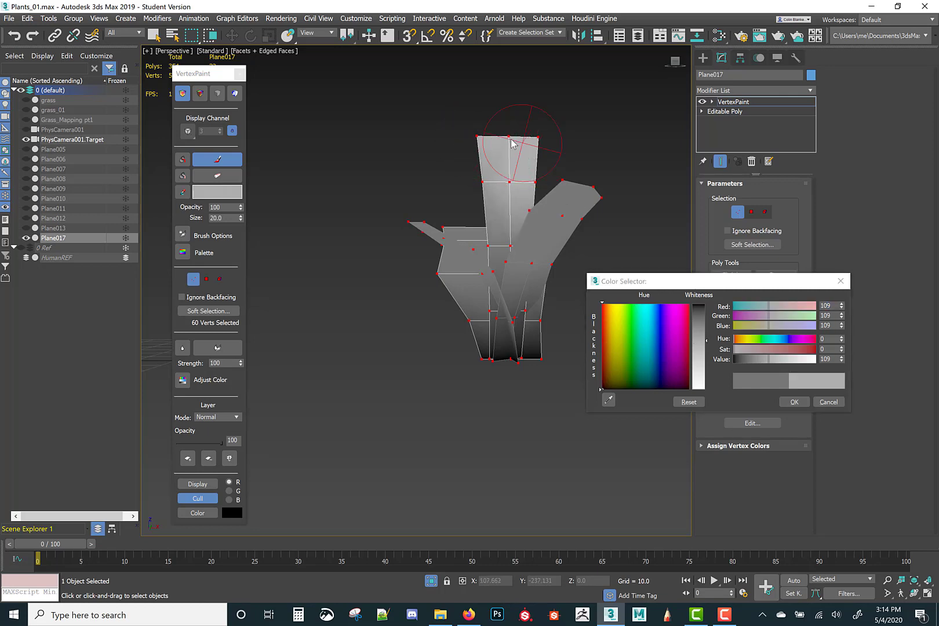
pyautogui.keyDown('alt'); pyautogui.moveTo(487, 171); pyautogui.dragTo(480, 224, button='middle'); pyautogui.keyUp('alt')
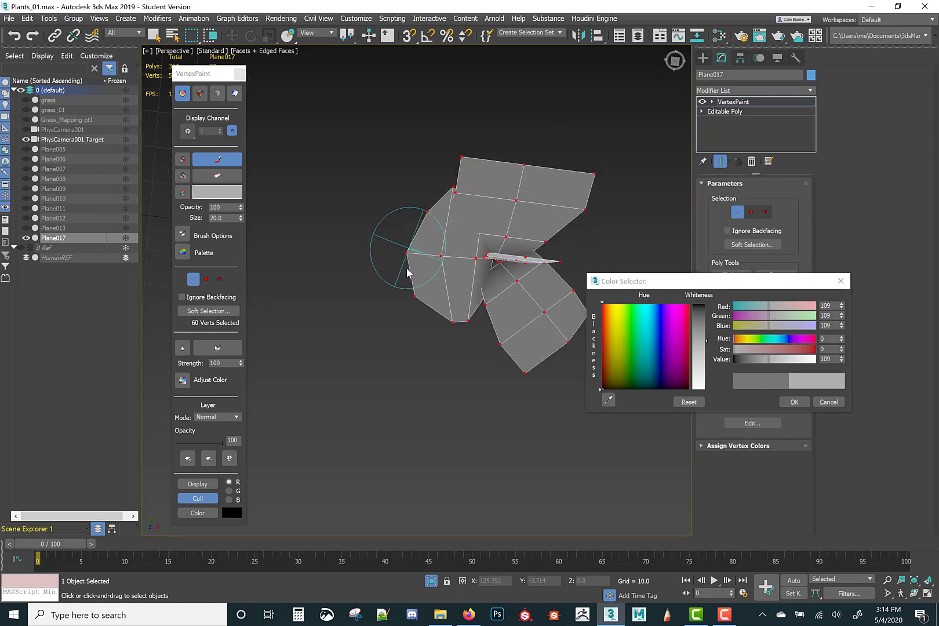
pyautogui.moveTo(414, 297)
pyautogui.mouseDown()
pyautogui.moveTo(428, 231)
pyautogui.moveTo(446, 227)
pyautogui.mouseUp()
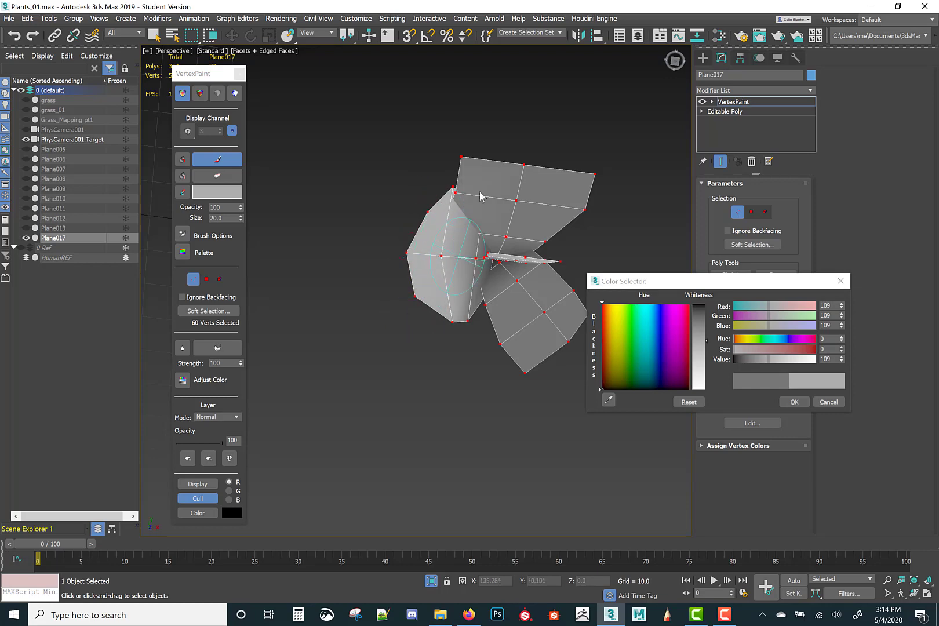
pyautogui.moveTo(469, 162); pyautogui.dragTo(587, 199)
pyautogui.moveTo(603, 204)
pyautogui.keyDown('alt'); pyautogui.mouseDown(button='middle')
pyautogui.moveTo(615, 213)
pyautogui.moveTo(551, 159)
pyautogui.moveTo(481, 140)
pyautogui.mouseUp(button='middle'); pyautogui.keyUp('alt')
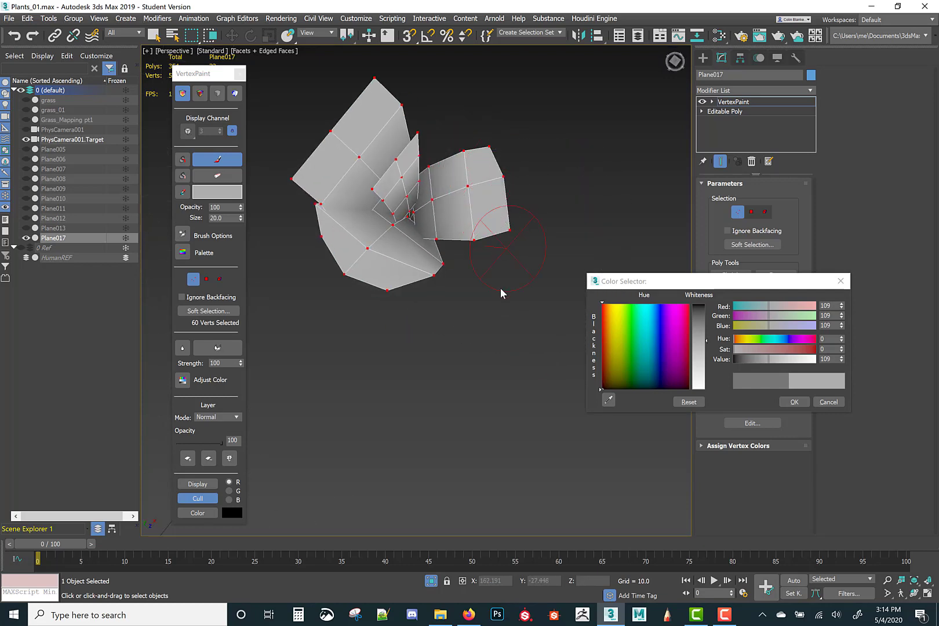
pyautogui.keyDown('alt'); pyautogui.moveTo(489, 244); pyautogui.dragTo(468, 215, button='middle'); pyautogui.keyUp('alt')
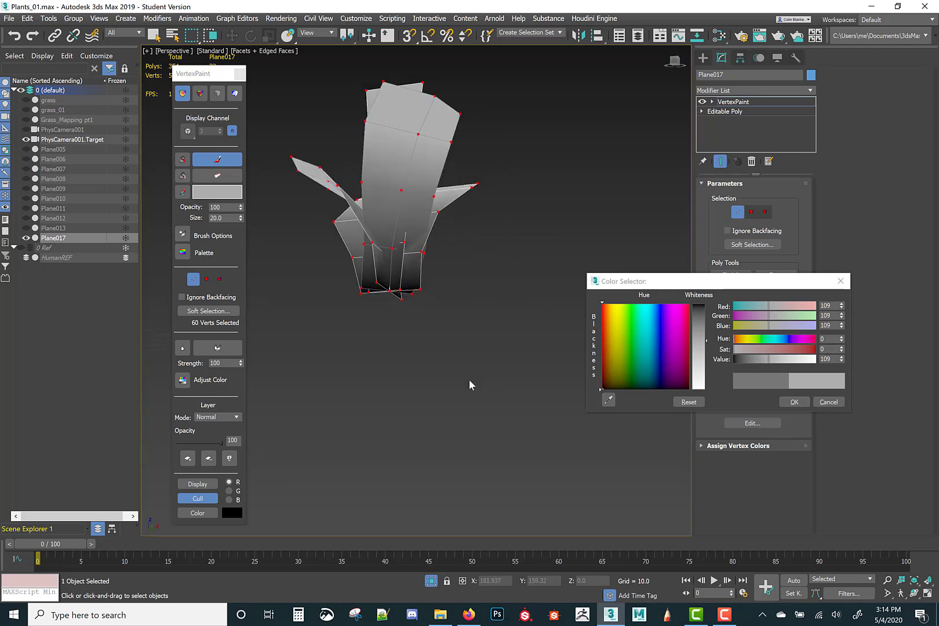
pyautogui.keyDown('alt'); pyautogui.moveTo(470, 380); pyautogui.dragTo(453, 383, button='middle'); pyautogui.keyUp('alt')
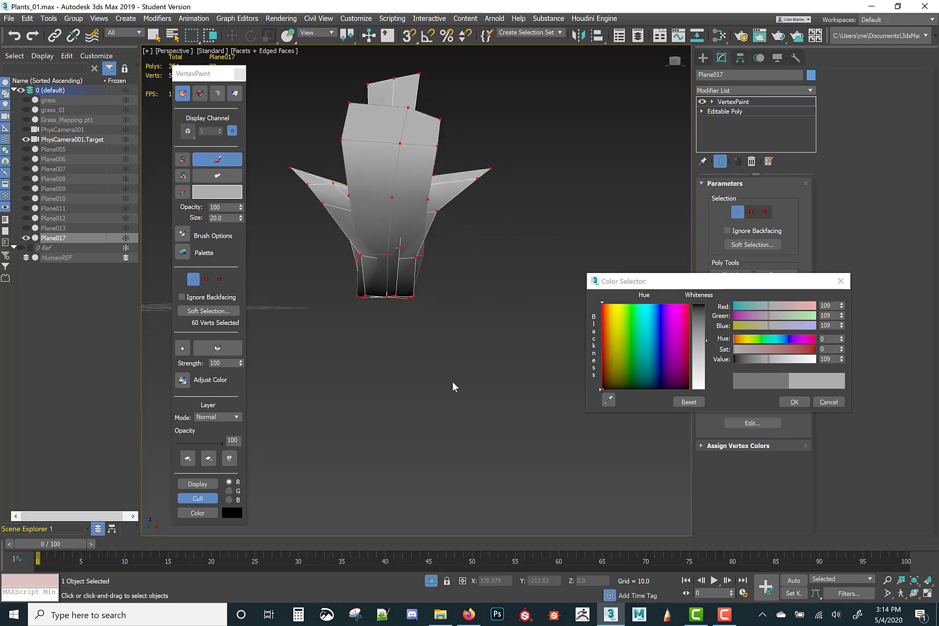
pyautogui.click(793, 403)
pyautogui.moveTo(406, 307)
pyautogui.keyDown('alt'); pyautogui.mouseDown(button='middle')
pyautogui.moveTo(461, 312)
pyautogui.moveTo(409, 313)
pyautogui.mouseUp(button='middle'); pyautogui.keyUp('alt')
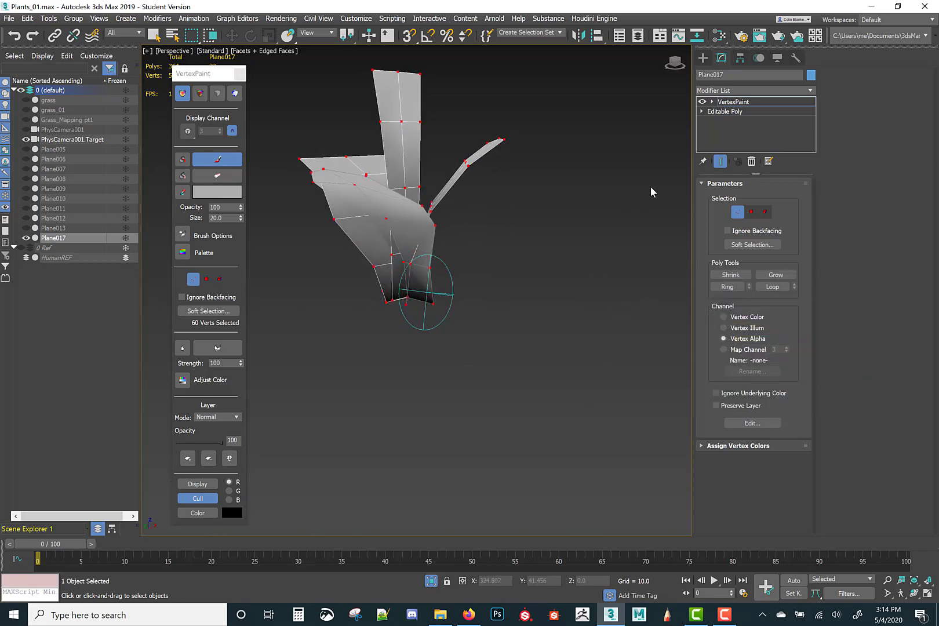
# - Try collapsing the VertexPaint modifier and moving the clump to the grid's centre, and undo both changes
pyautogui.rightClick(741, 106)
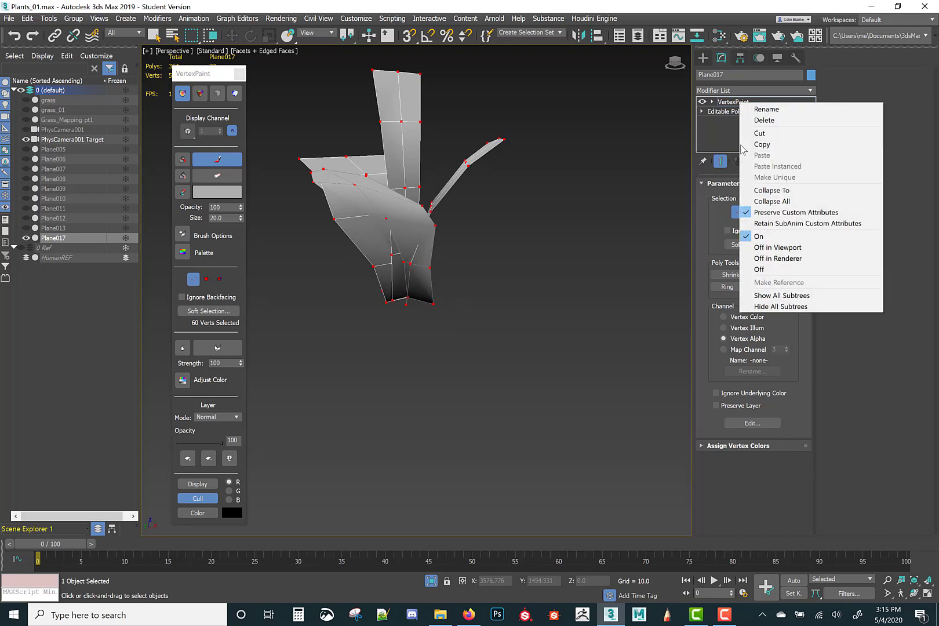
pyautogui.click(761, 191)
pyautogui.keyDown('alt'); pyautogui.moveTo(474, 287); pyautogui.dragTo(524, 225, button='middle'); pyautogui.keyUp('alt')
pyautogui.scroll(-5, 516, 290)
pyautogui.press('w')
pyautogui.moveTo(527, 225); pyautogui.dragTo(311, 235)
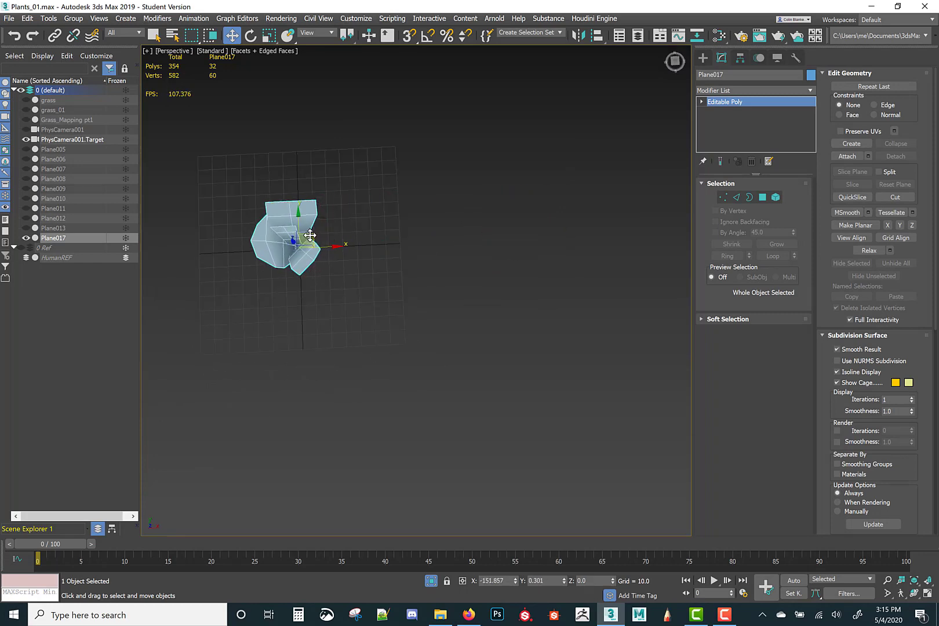
pyautogui.keyDown('alt'); pyautogui.moveTo(323, 266); pyautogui.dragTo(361, 231, button='middle'); pyautogui.keyUp('alt')
pyautogui.scroll(5, 319, 283)
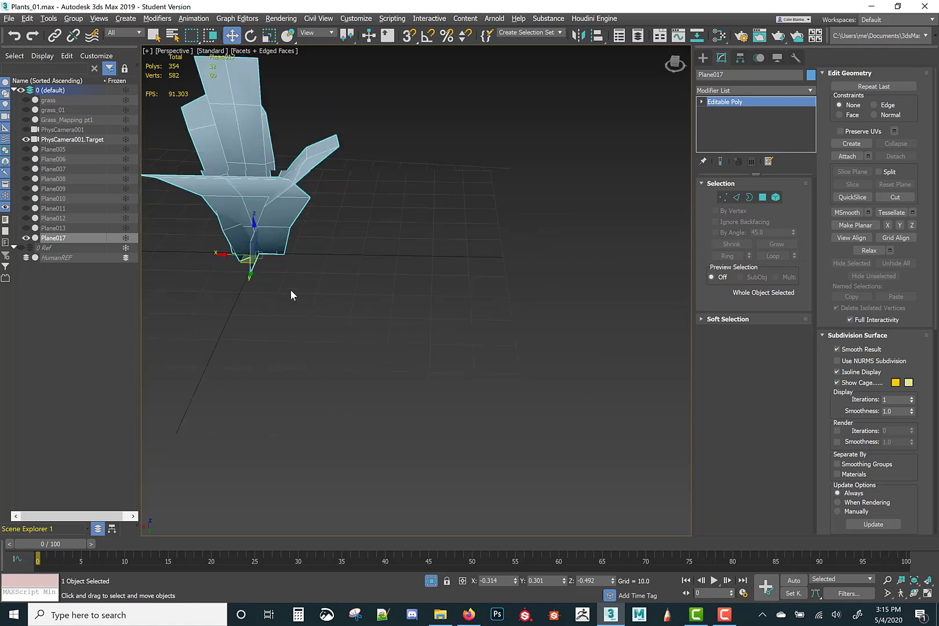
pyautogui.moveTo(292, 293); pyautogui.dragTo(470, 290, button='middle')
pyautogui.hotkey('ctrl', 'z')
pyautogui.hotkey('ctrl', 'z')
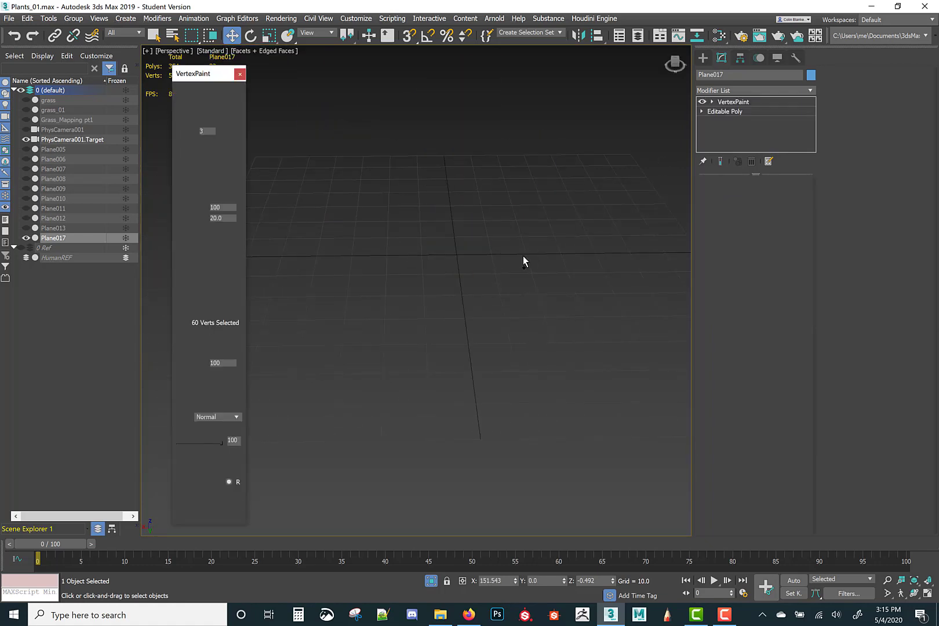
# - Turn on the texture display in VertexPaint and collapse the modifier down into the Editable Poly
pyautogui.keyDown('alt'); pyautogui.moveTo(523, 255); pyautogui.dragTo(461, 246, button='middle'); pyautogui.keyUp('alt')
pyautogui.click(236, 95)
pyautogui.moveTo(278, 312)
pyautogui.mouseDown(button='middle')
pyautogui.moveTo(526, 323)
pyautogui.moveTo(559, 313)
pyautogui.mouseUp(button='middle')
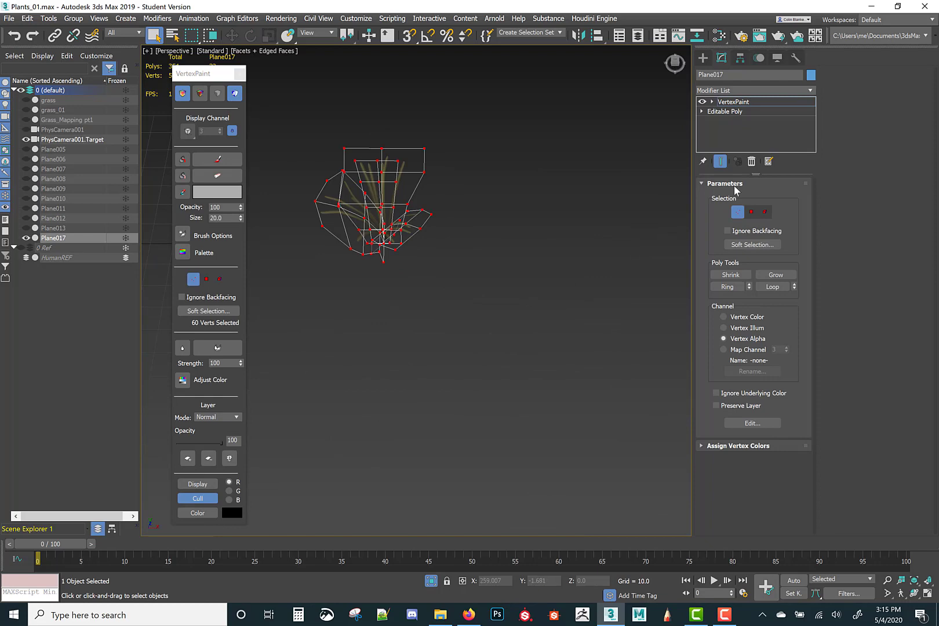
pyautogui.rightClick(761, 105)
pyautogui.click(792, 188)
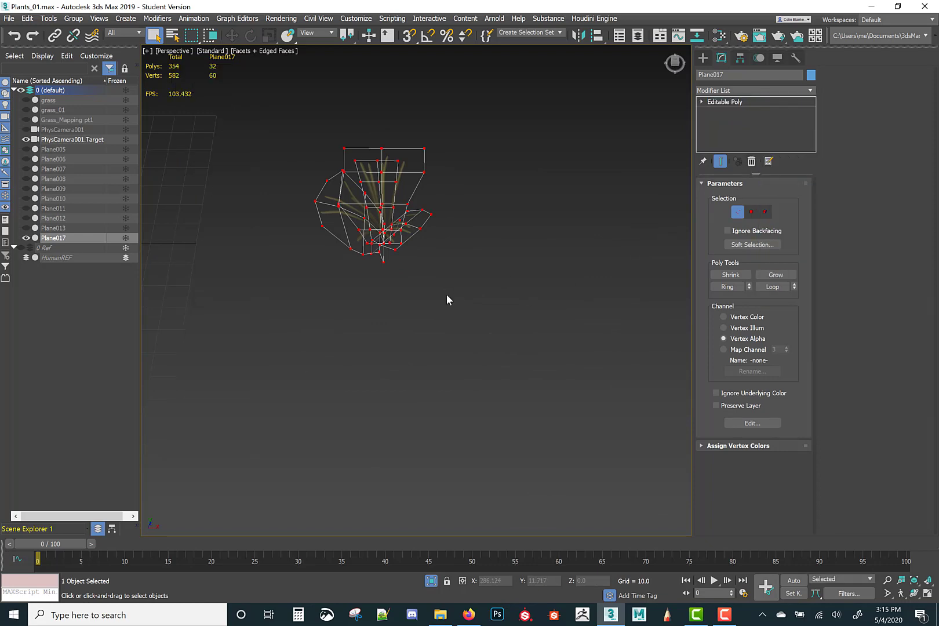
# - Move the clump along the ground to the centre of the grid, at about X 2.18 and Y 0
pyautogui.keyDown('alt'); pyautogui.moveTo(447, 300); pyautogui.dragTo(451, 239, button='middle'); pyautogui.keyUp('alt')
pyautogui.press('w')
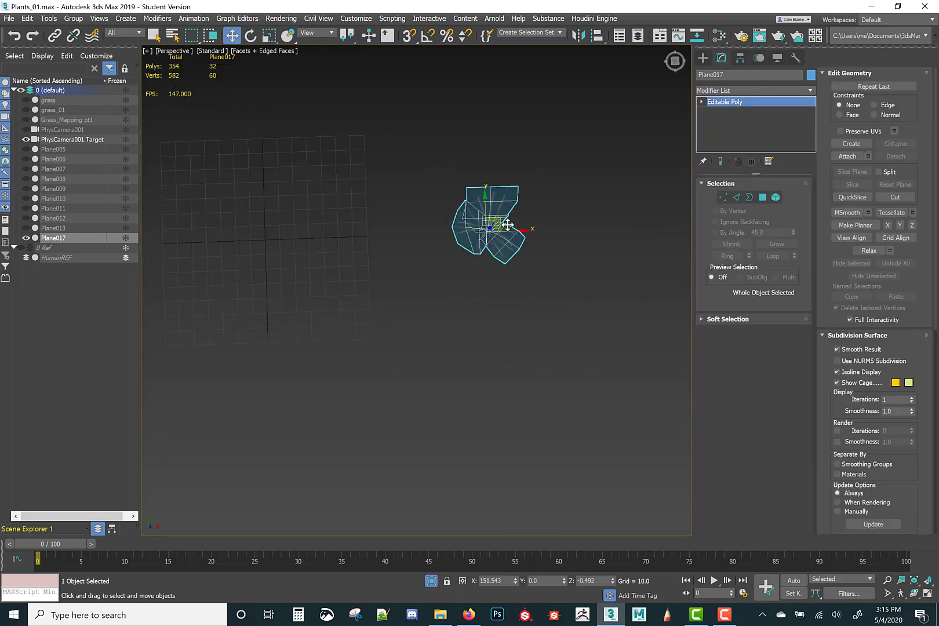
pyautogui.moveTo(510, 231); pyautogui.dragTo(293, 254)
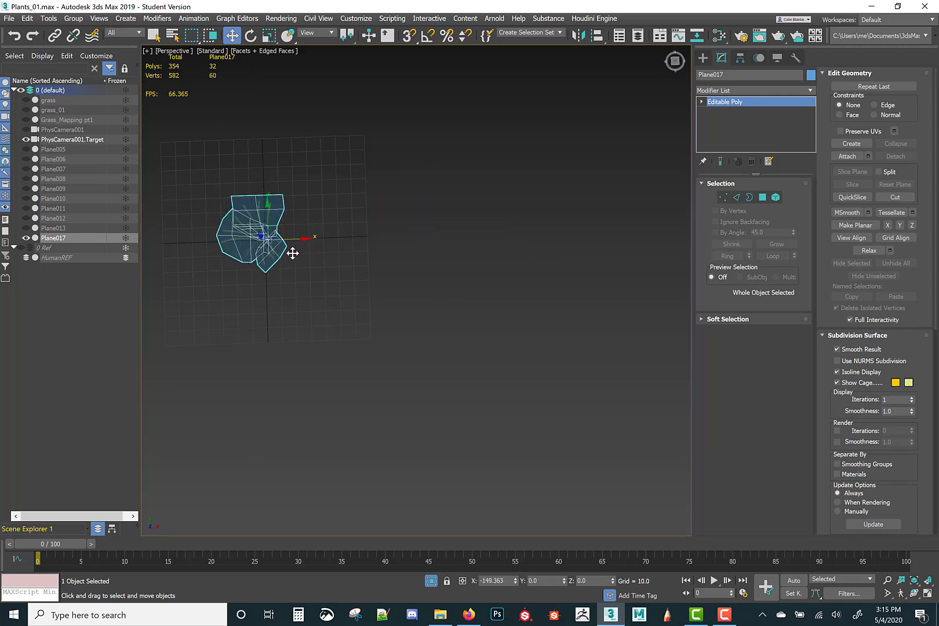
# - Rename the clump object as Grass_02
pyautogui.moveTo(291, 261); pyautogui.dragTo(450, 271, button='middle')
pyautogui.scroll(3, 486, 235)
pyautogui.moveTo(487, 235)
pyautogui.keyDown('alt'); pyautogui.mouseDown(button='middle')
pyautogui.moveTo(474, 217)
pyautogui.moveTo(477, 229)
pyautogui.mouseUp(button='middle'); pyautogui.keyUp('alt')
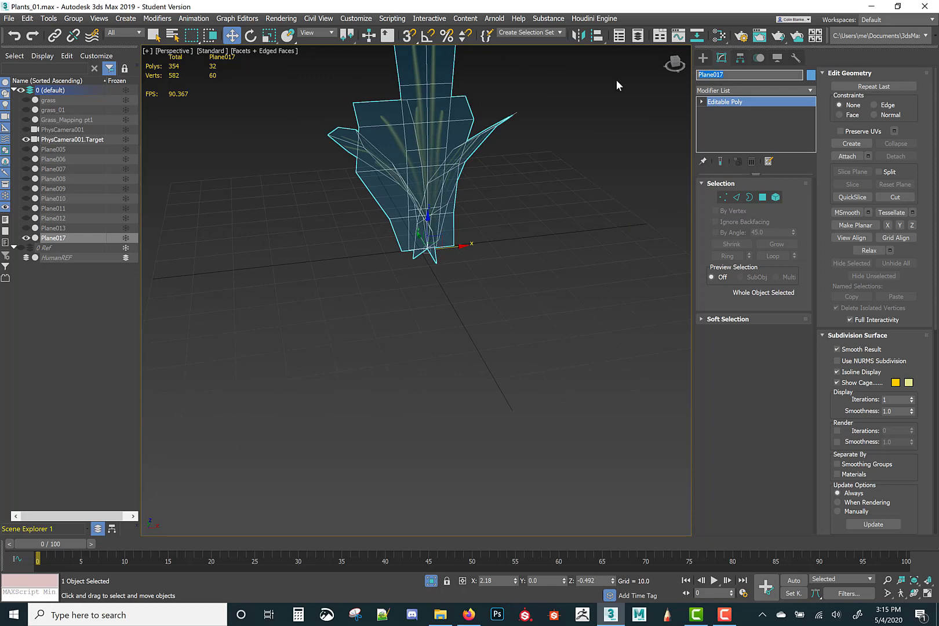
pyautogui.write('Grass_02')
pyautogui.press('Return')
# - Export the selected grass clump as grass_03.FBX with the current FBX export options
pyautogui.click(9, 19)
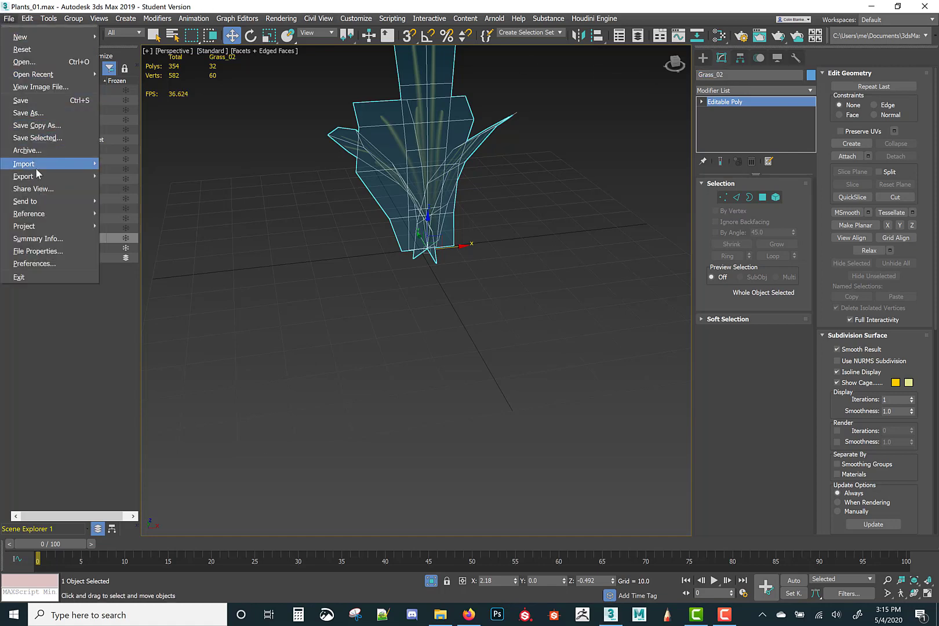
pyautogui.click(219, 186)
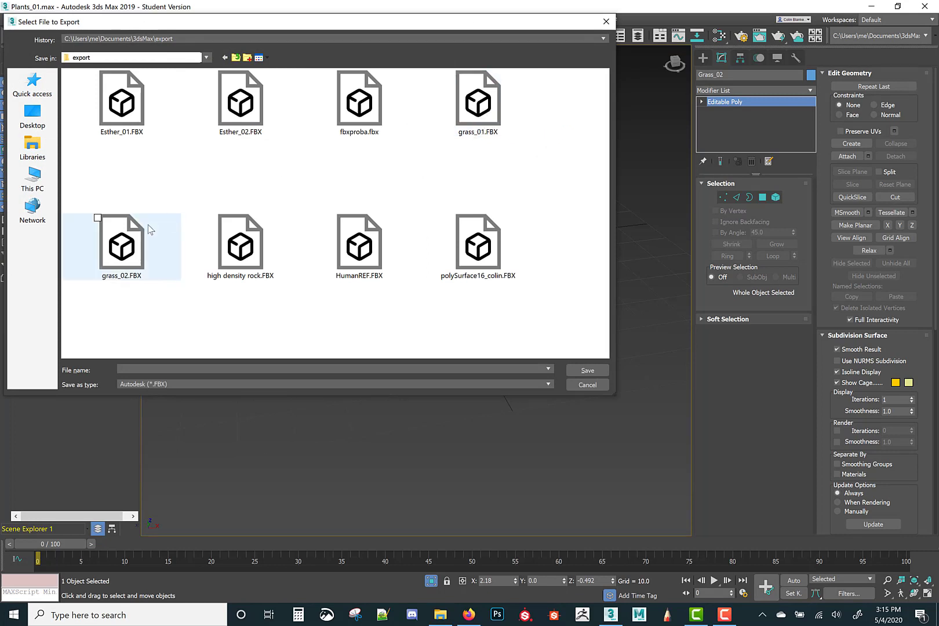
pyautogui.click(122, 249)
pyautogui.doubleClick(143, 372)
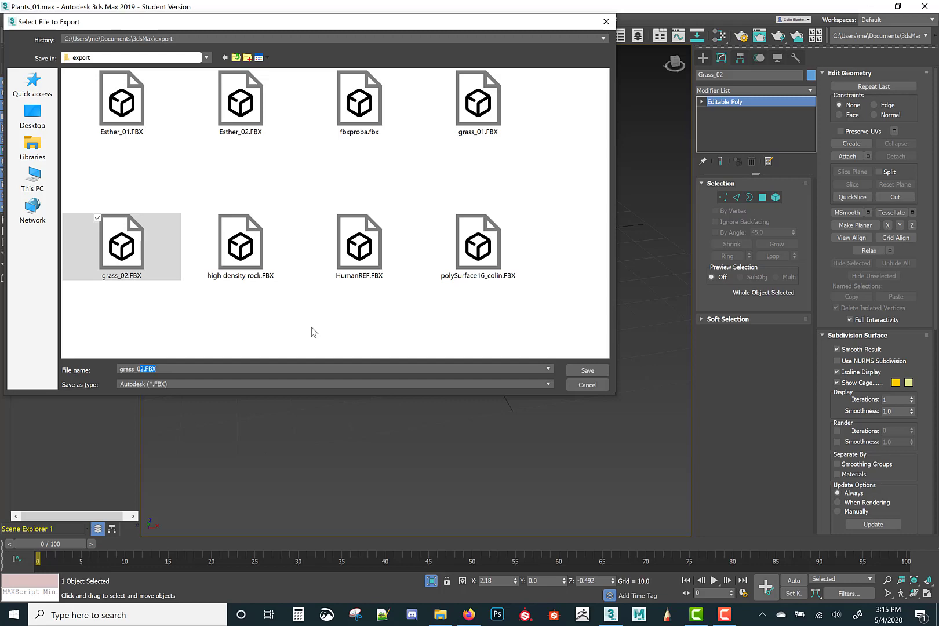
pyautogui.click(588, 370)
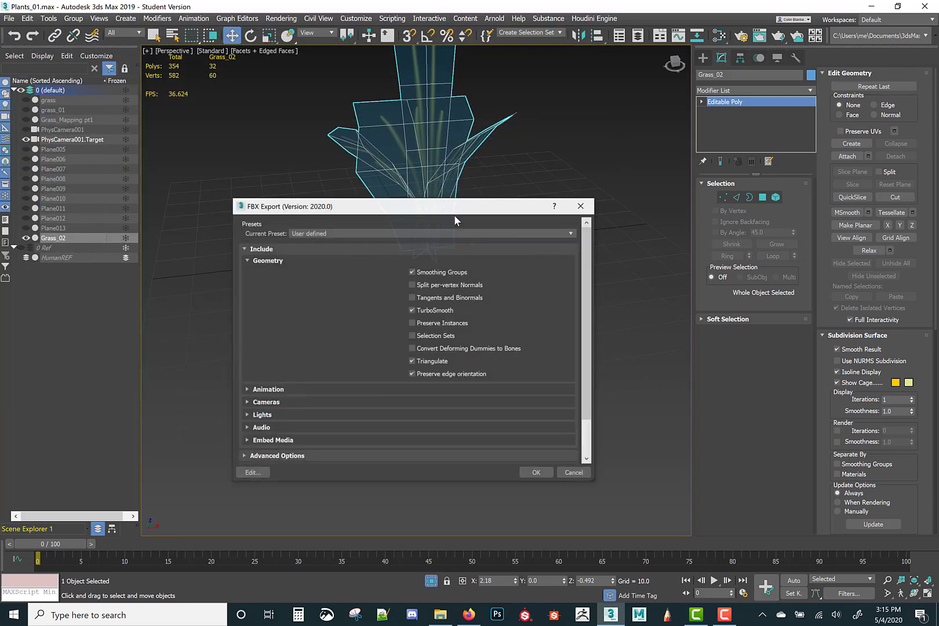
pyautogui.click(537, 473)
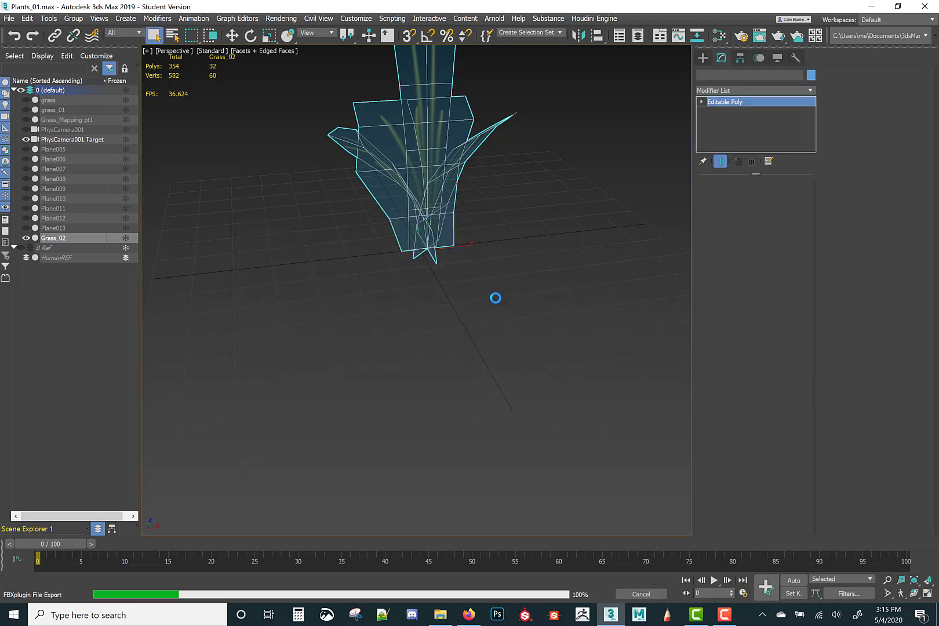
# - Add a VertexPaint modifier to the Grass_02 clump
pyautogui.moveTo(457, 256); pyautogui.dragTo(410, 280, button='middle')
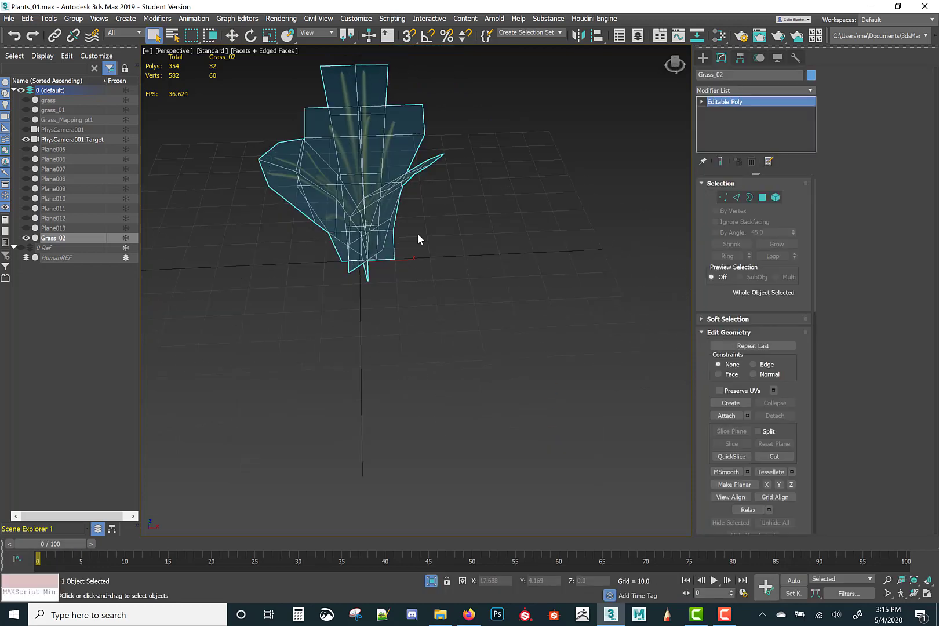
pyautogui.click(729, 91)
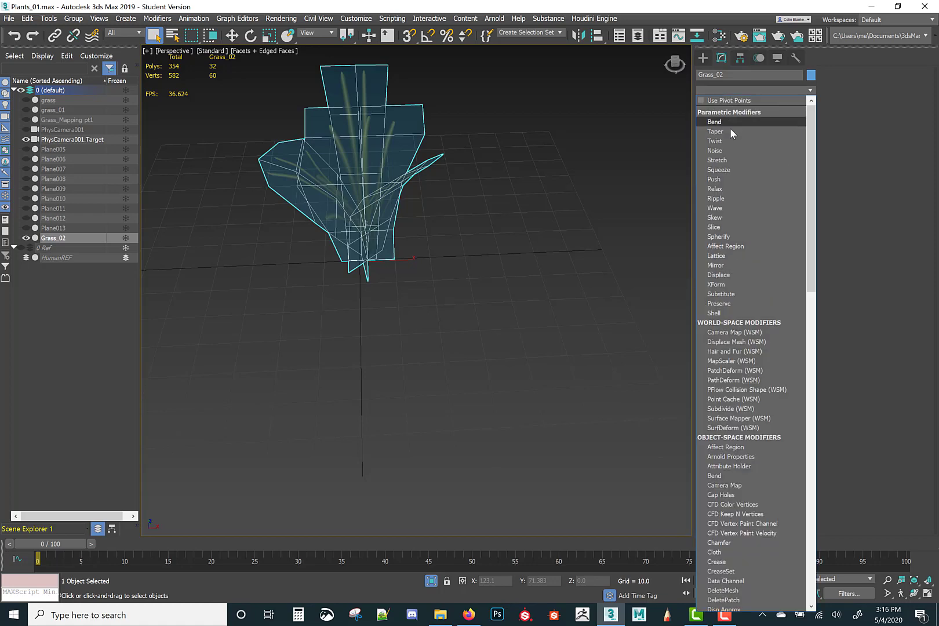
pyautogui.click(731, 90)
pyautogui.rightClick(734, 91)
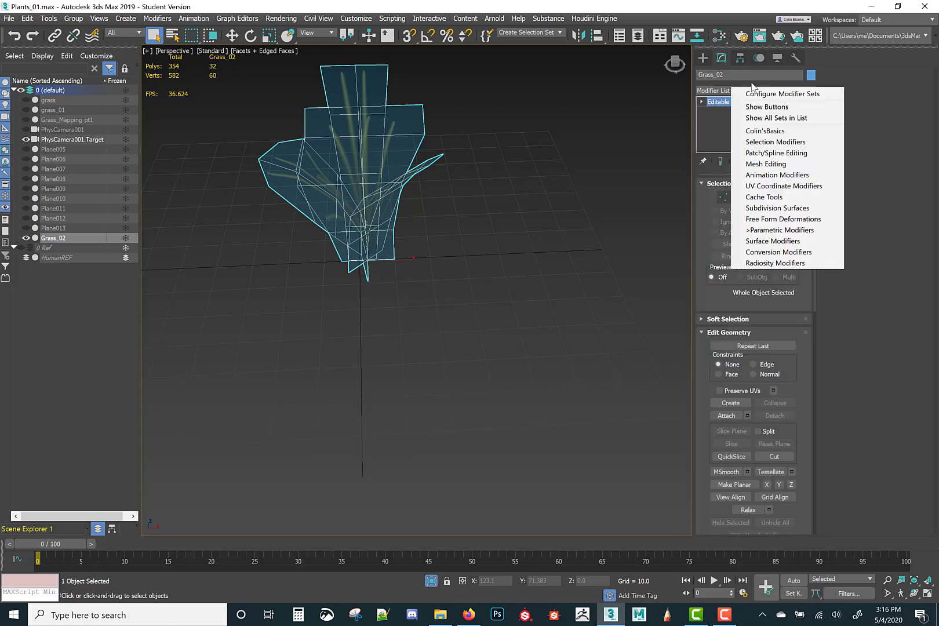
pyautogui.click(858, 100)
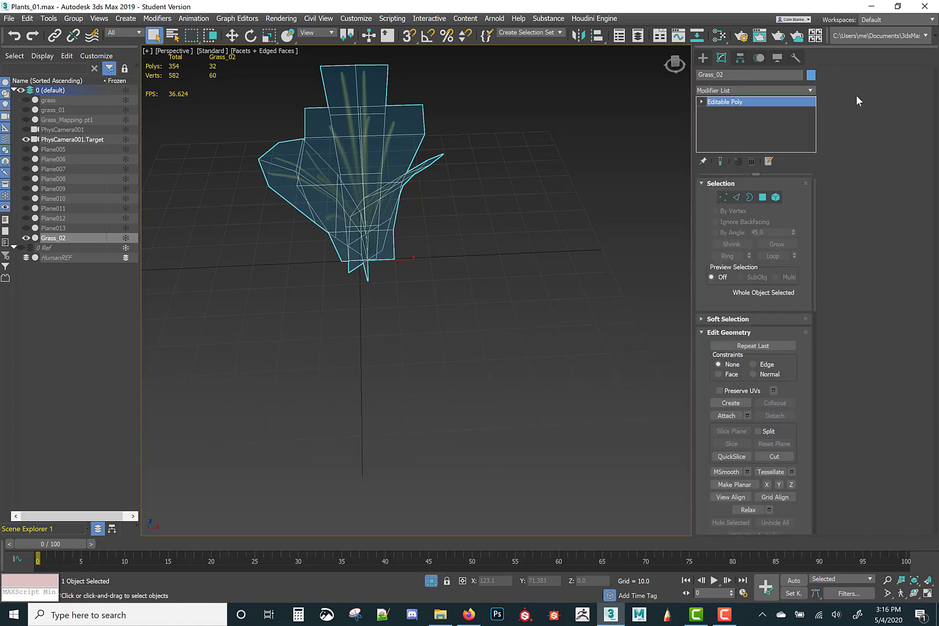
pyautogui.click(810, 91)
pyautogui.moveTo(815, 118); pyautogui.dragTo(772, 580)
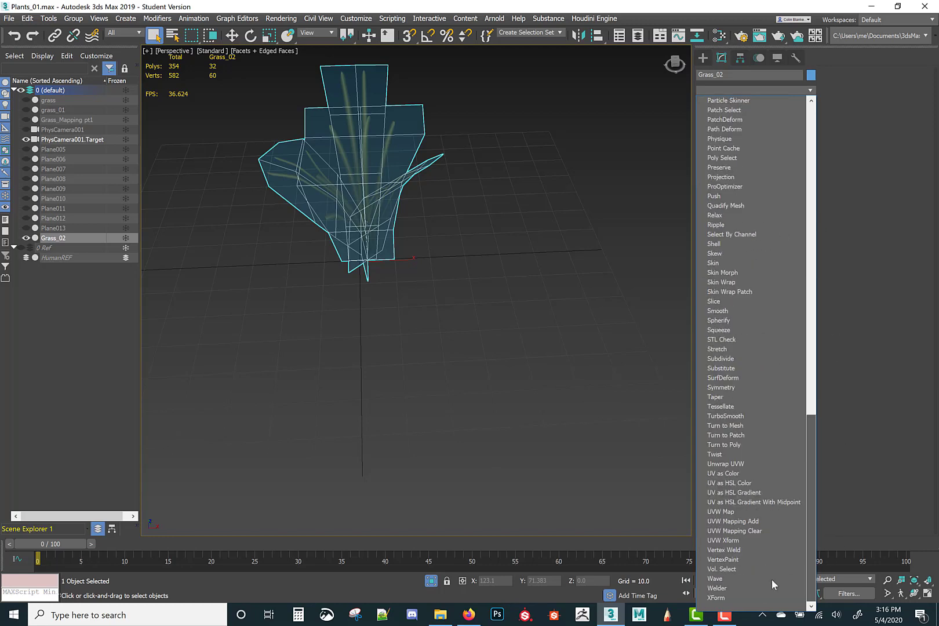
pyautogui.click(747, 558)
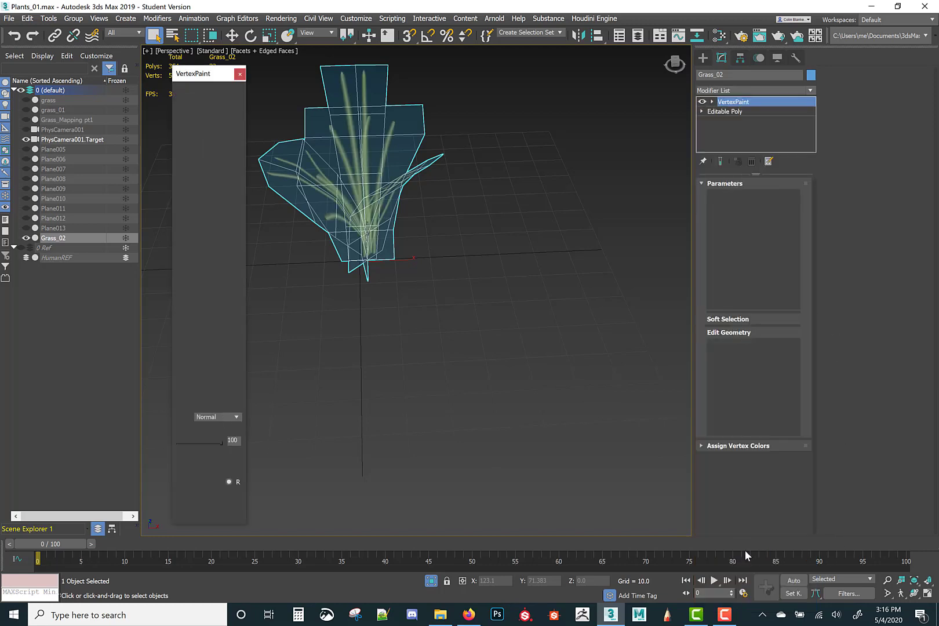
pyautogui.moveTo(474, 304)
pyautogui.keyDown('alt'); pyautogui.mouseDown(button='middle')
pyautogui.moveTo(462, 231)
pyautogui.moveTo(503, 323)
pyautogui.mouseUp(button='middle'); pyautogui.keyUp('alt')
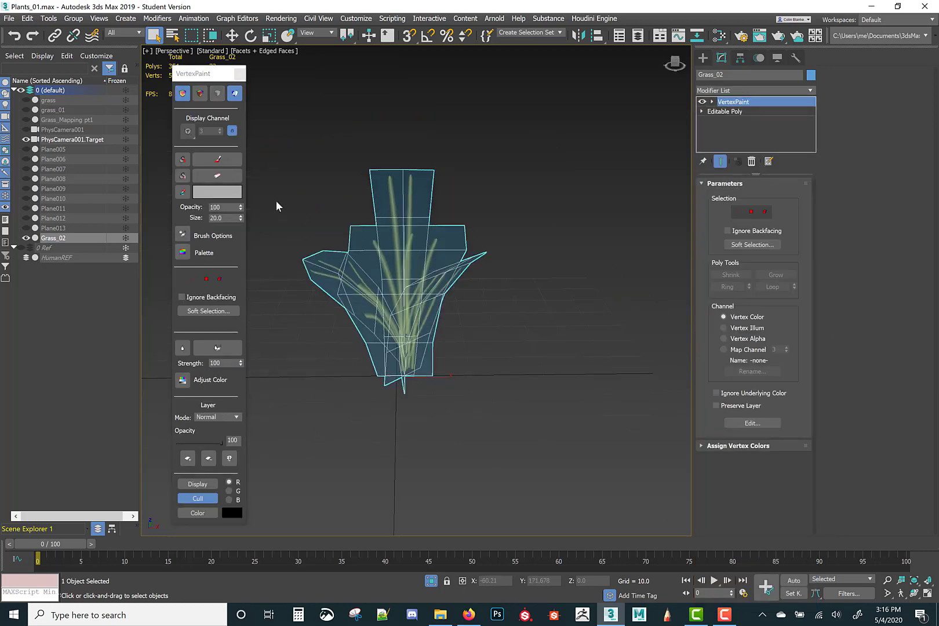
# - Turn off the texture display in VertexPaint, select all of the clump's vertices and set the paint colour to white
pyautogui.click(235, 94)
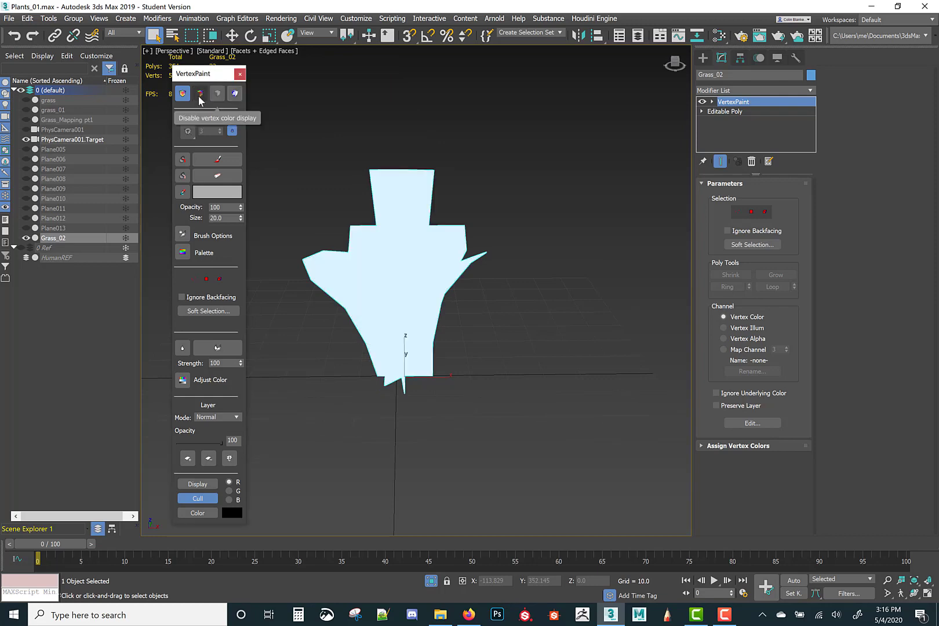
pyautogui.click(738, 212)
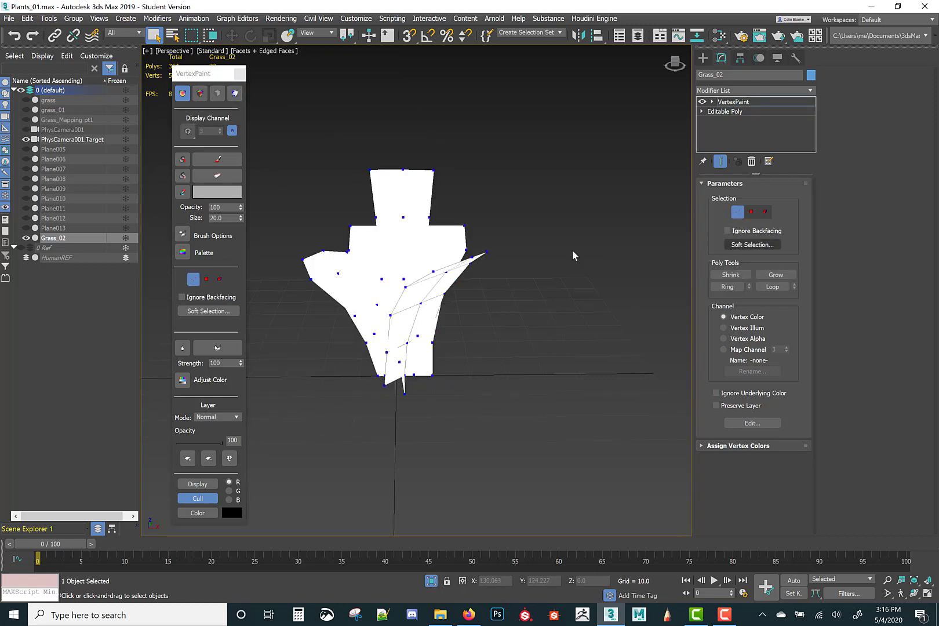
pyautogui.hotkey('ctrl', 'a')
pyautogui.keyDown('alt'); pyautogui.moveTo(436, 256); pyautogui.dragTo(497, 306, button='middle'); pyautogui.keyUp('alt')
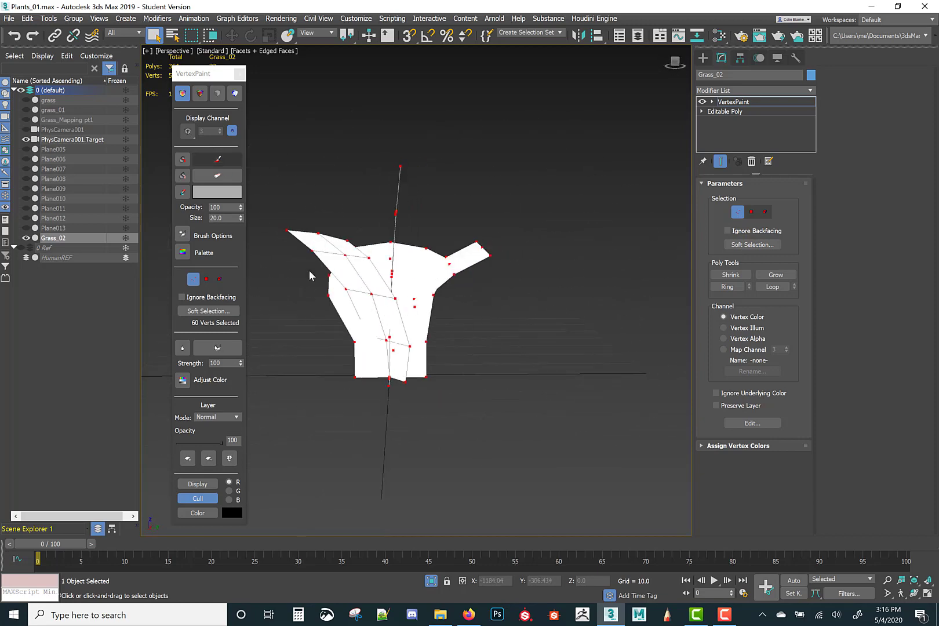
pyautogui.click(213, 194)
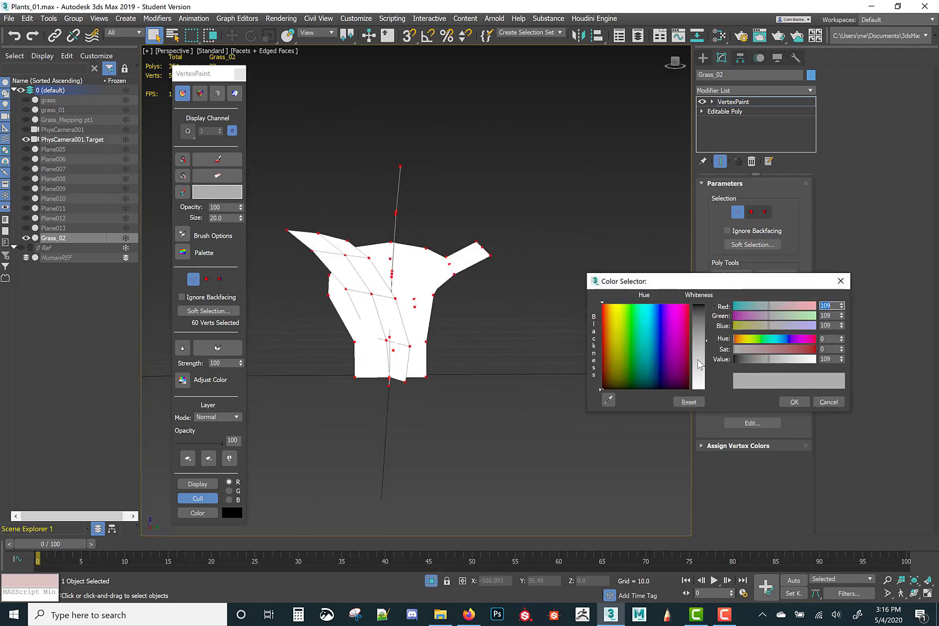
pyautogui.moveTo(700, 364); pyautogui.dragTo(699, 304)
pyautogui.click(794, 402)
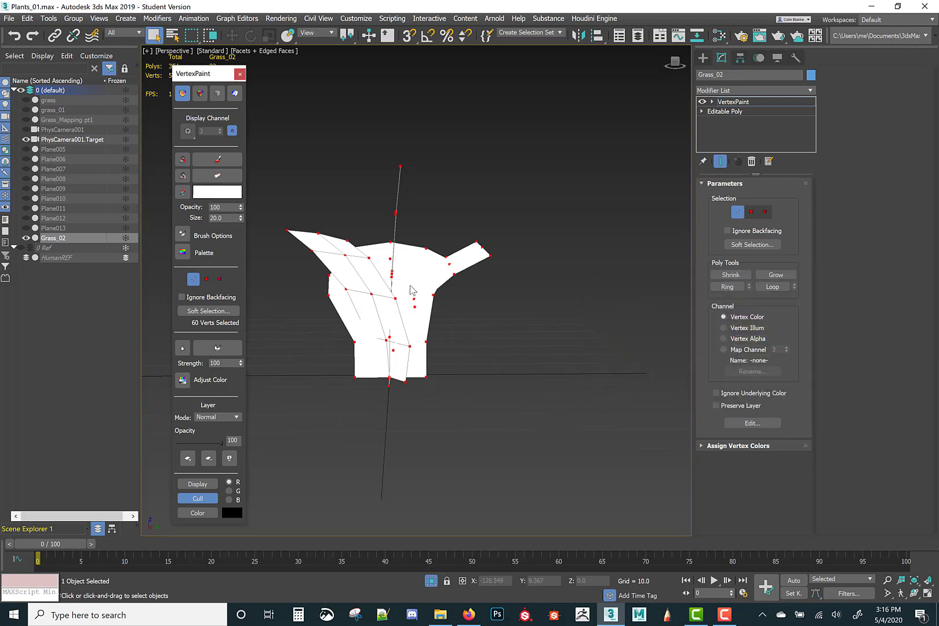
pyautogui.keyDown('alt'); pyautogui.moveTo(482, 266); pyautogui.dragTo(319, 165, button='middle'); pyautogui.keyUp('alt')
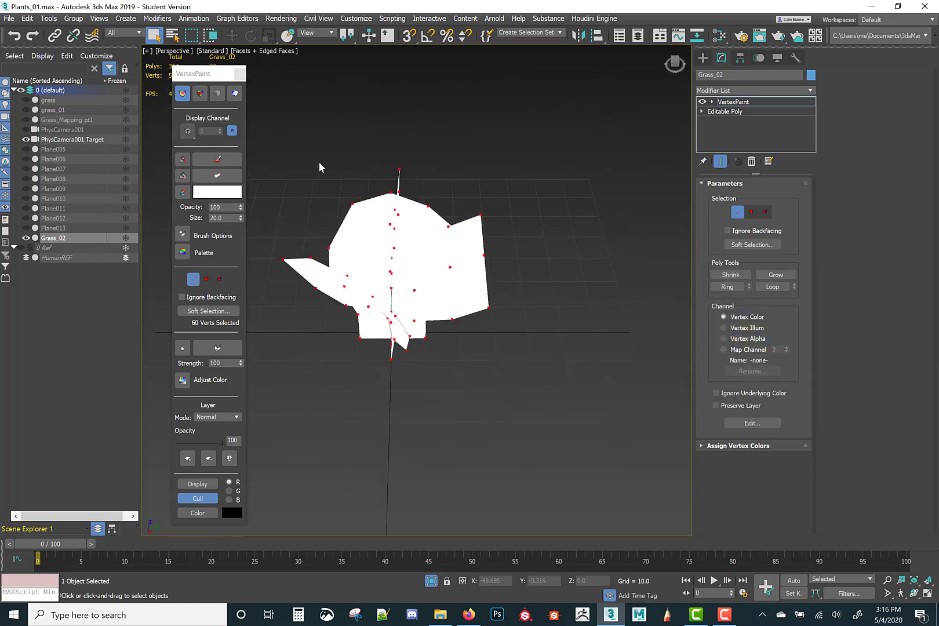
# - Change the paint colour to black and brush it over the middle of the clump
pyautogui.click(231, 163)
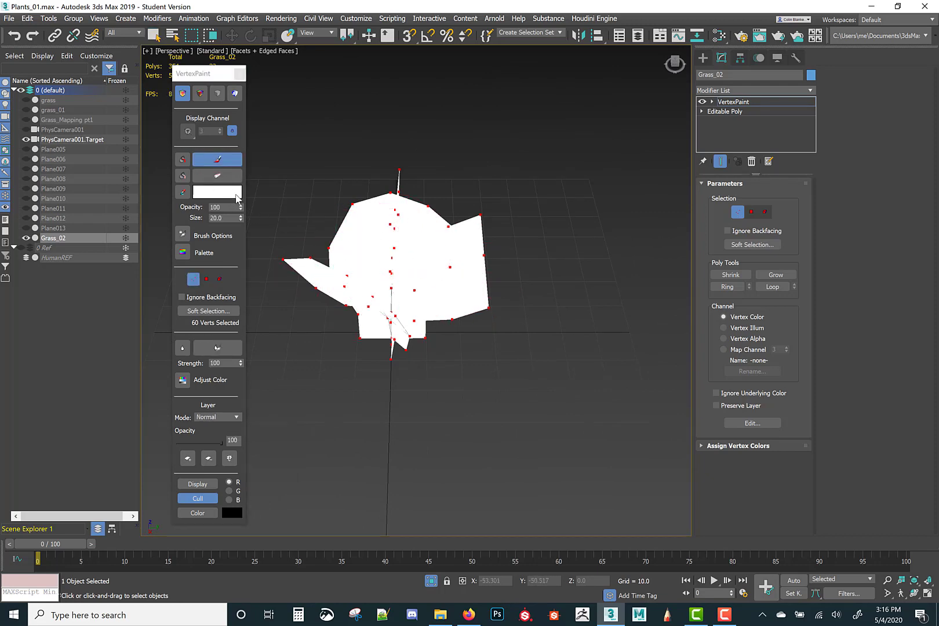
pyautogui.click(236, 195)
pyautogui.moveTo(690, 320); pyautogui.dragTo(699, 306)
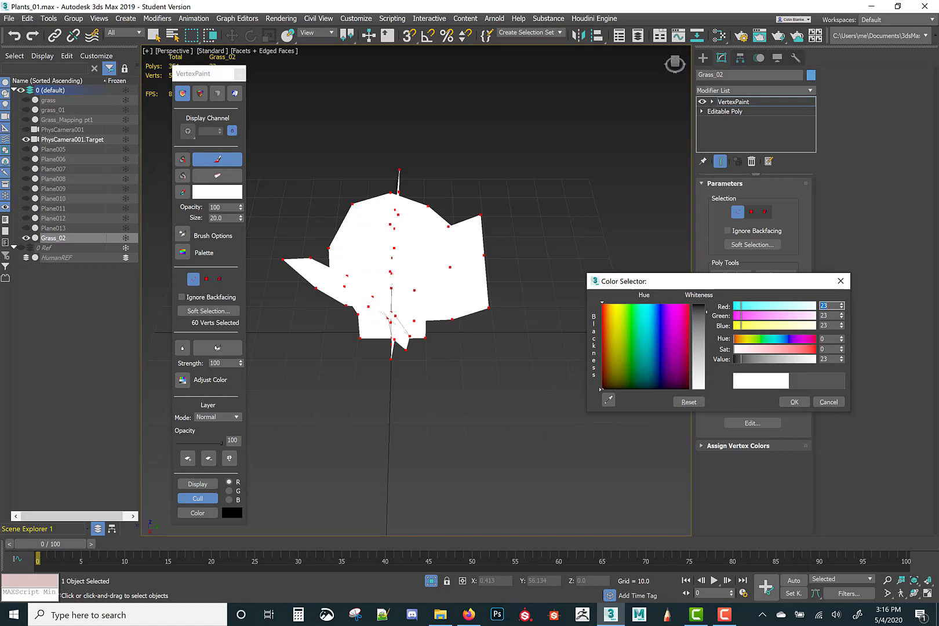
pyautogui.click(795, 402)
pyautogui.moveTo(484, 345)
pyautogui.keyDown('alt'); pyautogui.mouseDown(button='middle')
pyautogui.moveTo(490, 333)
pyautogui.moveTo(484, 347)
pyautogui.mouseUp(button='middle'); pyautogui.keyUp('alt')
pyautogui.moveTo(378, 351)
pyautogui.mouseDown()
pyautogui.moveTo(347, 296)
pyautogui.moveTo(405, 311)
pyautogui.moveTo(446, 304)
pyautogui.moveTo(370, 306)
pyautogui.mouseUp()
pyautogui.moveTo(370, 305)
pyautogui.keyDown('alt'); pyautogui.mouseDown(button='middle')
pyautogui.moveTo(342, 352)
pyautogui.moveTo(319, 335)
pyautogui.moveTo(394, 342)
pyautogui.moveTo(288, 217)
pyautogui.mouseUp(button='middle'); pyautogui.keyUp('alt')
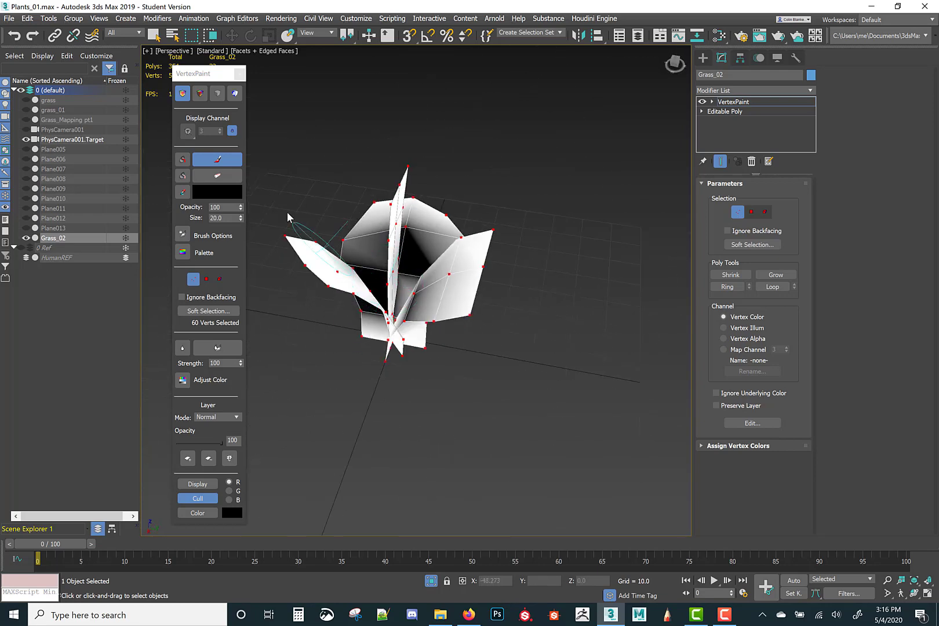
pyautogui.keyDown('alt'); pyautogui.moveTo(340, 244); pyautogui.dragTo(297, 193, button='middle'); pyautogui.keyUp('alt')
# - Set the paint colour to white and paint over the whole clump to cover the black areas
pyautogui.click(229, 198)
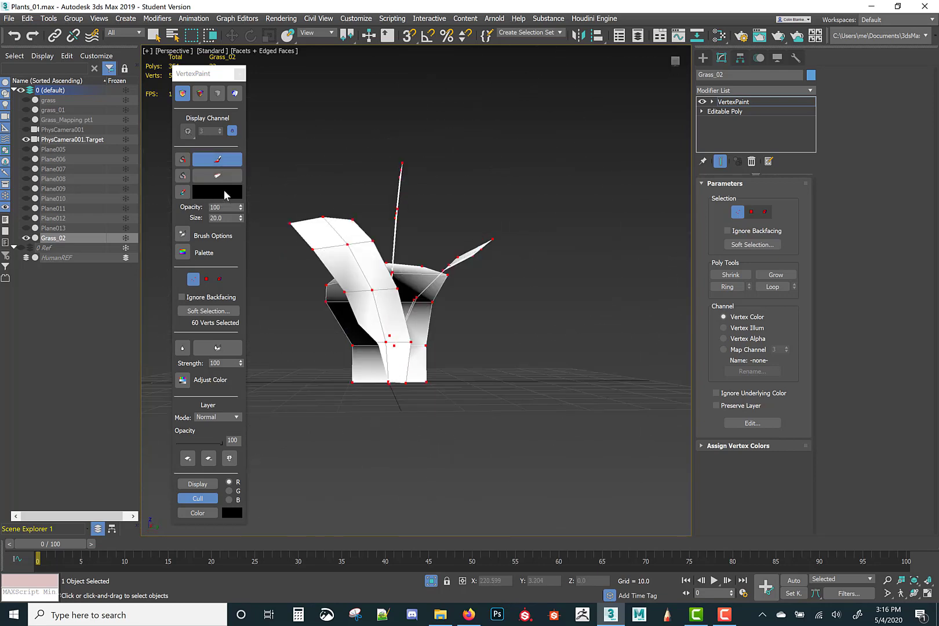
pyautogui.keyDown('alt'); pyautogui.moveTo(413, 280); pyautogui.dragTo(691, 399, button='middle'); pyautogui.keyUp('alt')
pyautogui.moveTo(700, 351); pyautogui.dragTo(703, 399)
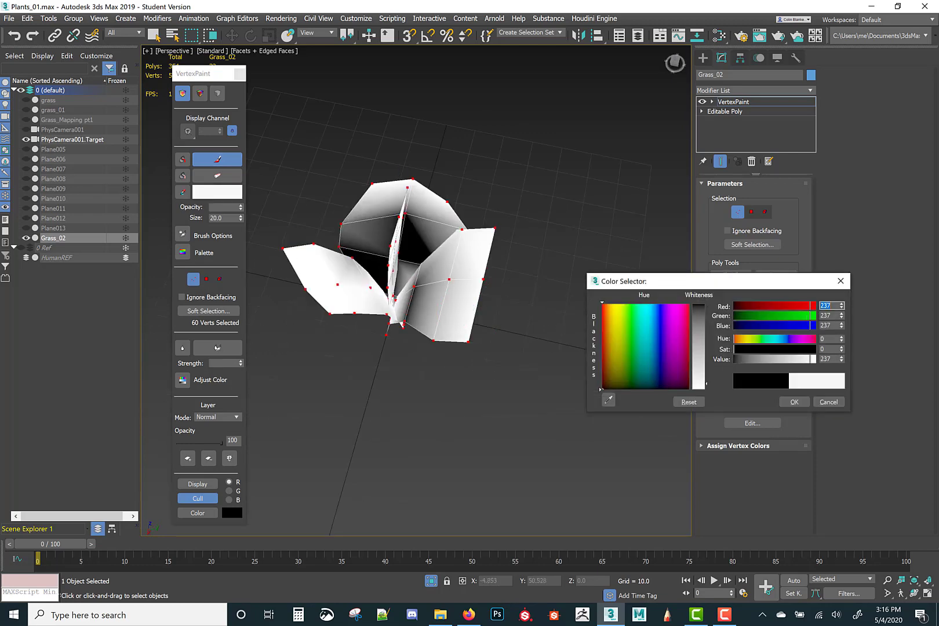
pyautogui.click(793, 400)
pyautogui.moveTo(400, 270)
pyautogui.mouseDown()
pyautogui.moveTo(374, 254)
pyautogui.moveTo(406, 243)
pyautogui.moveTo(400, 295)
pyautogui.moveTo(339, 279)
pyautogui.moveTo(448, 221)
pyautogui.mouseUp()
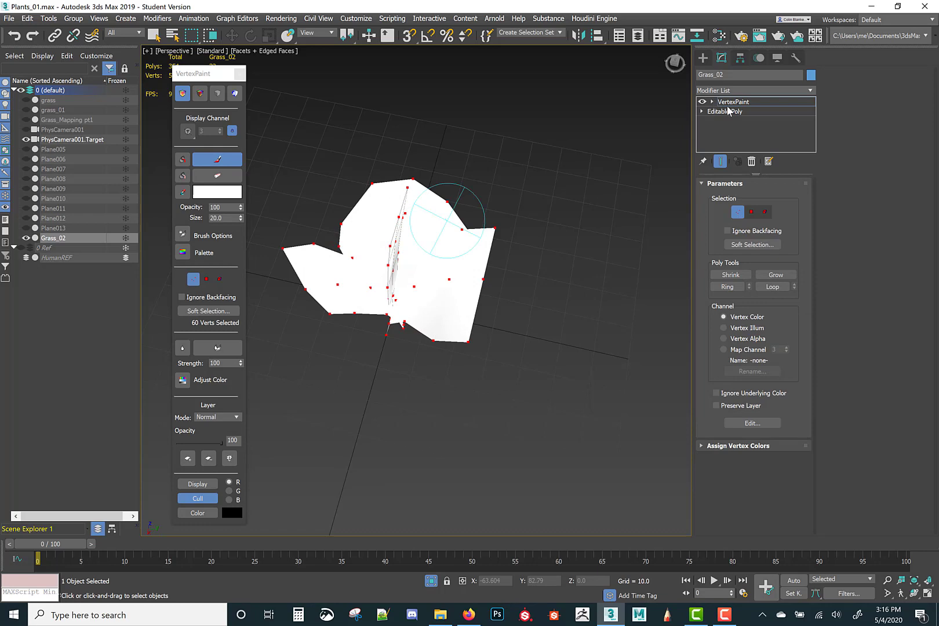
# - Turn the texture display back on and collapse the VertexPaint modifier into the Editable Poly
pyautogui.click(236, 94)
pyautogui.click(240, 73)
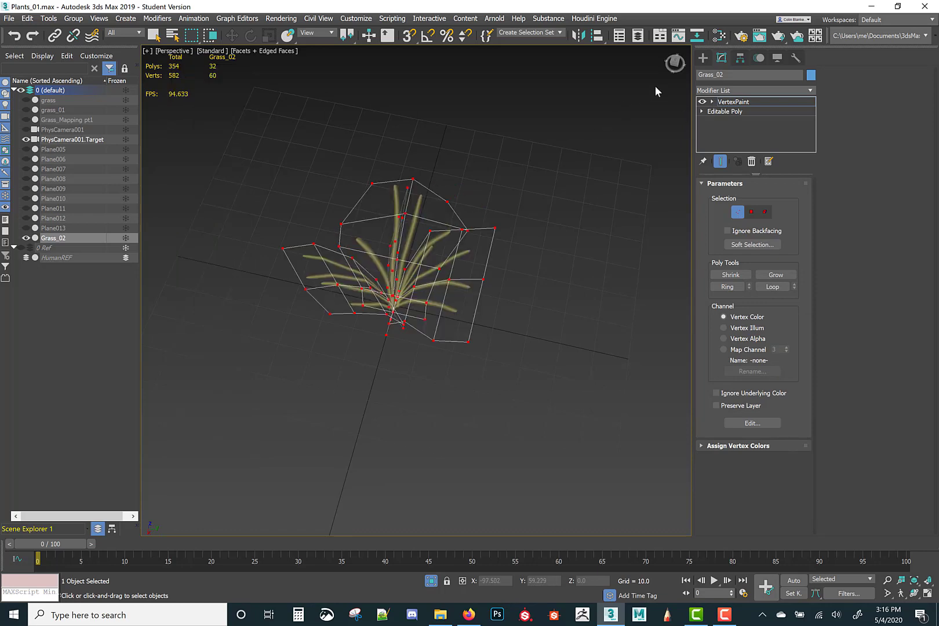
pyautogui.rightClick(737, 104)
pyautogui.click(760, 191)
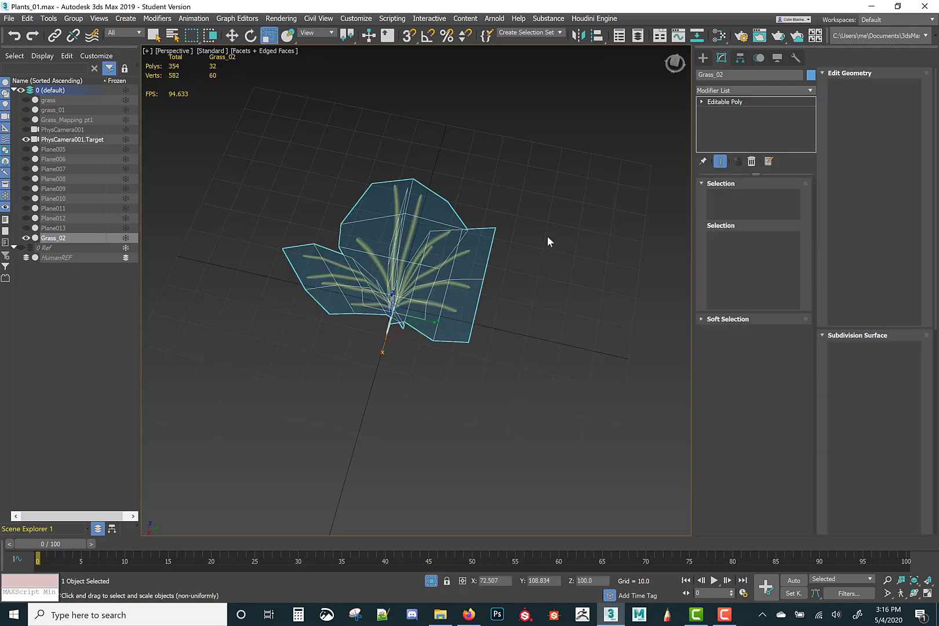
pyautogui.keyDown('alt'); pyautogui.moveTo(547, 236); pyautogui.dragTo(666, 88, button='middle'); pyautogui.keyUp('alt')
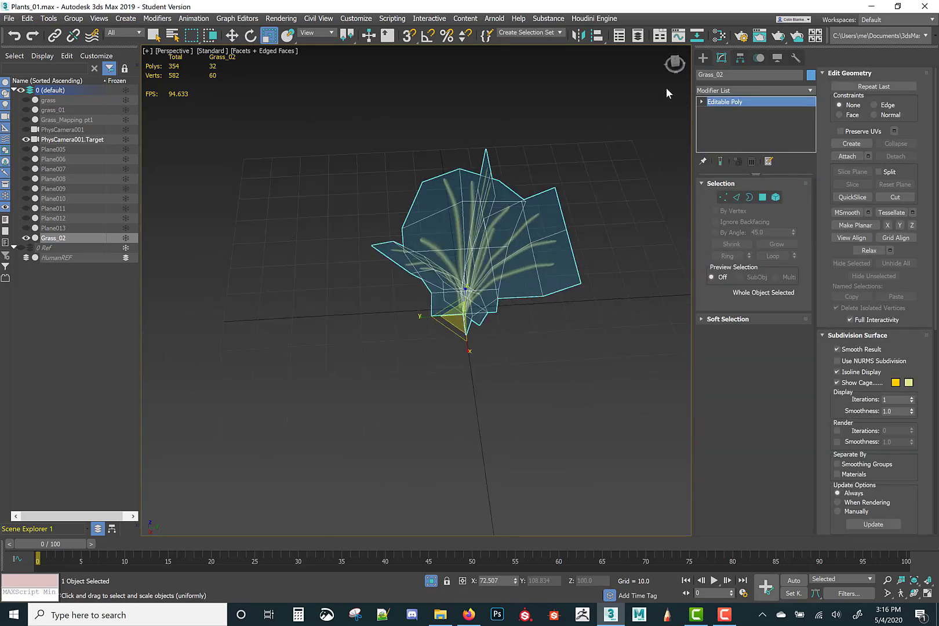
# - Export the selected, repainted clump as FBX, basing the file name on grass_03.FBX and keeping the current export options
pyautogui.click(9, 20)
pyautogui.moveTo(35, 176)
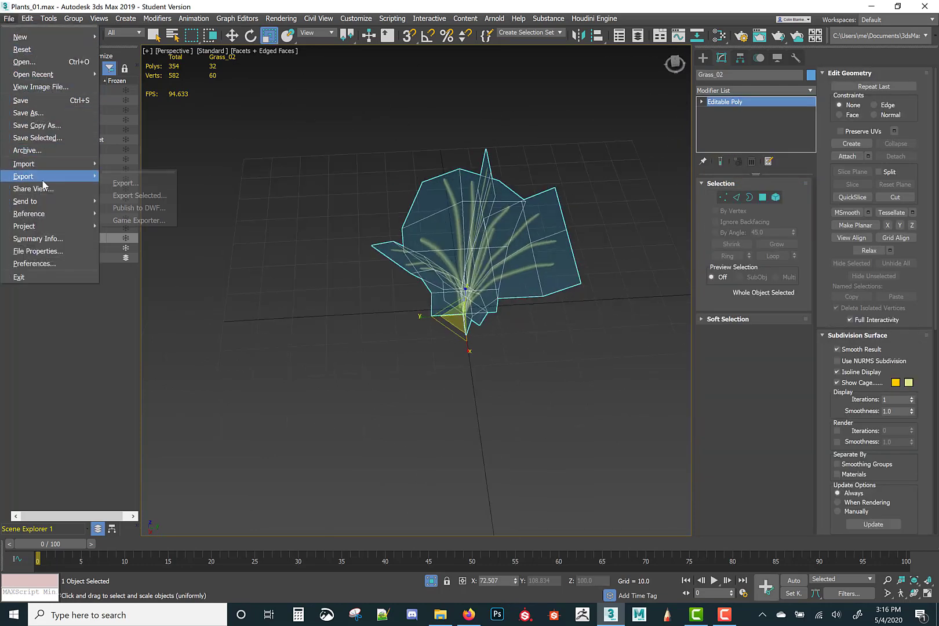
pyautogui.click(139, 196)
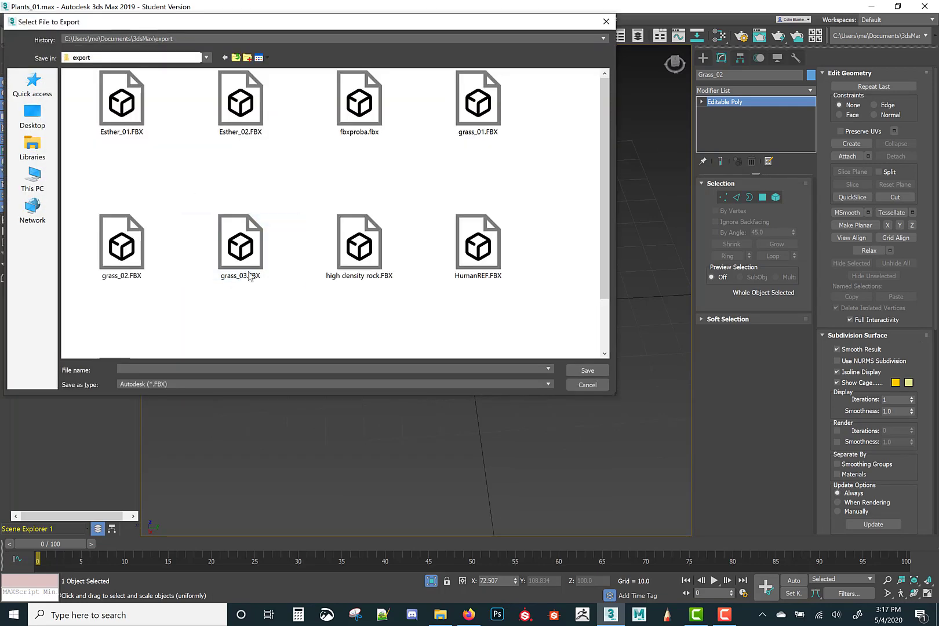
pyautogui.click(251, 277)
pyautogui.click(139, 371)
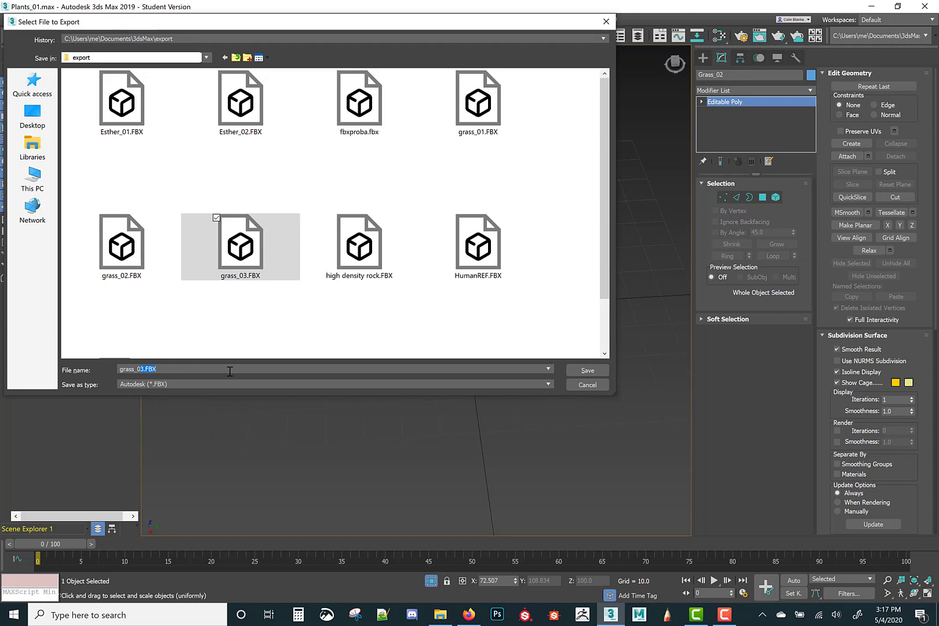
pyautogui.click(589, 372)
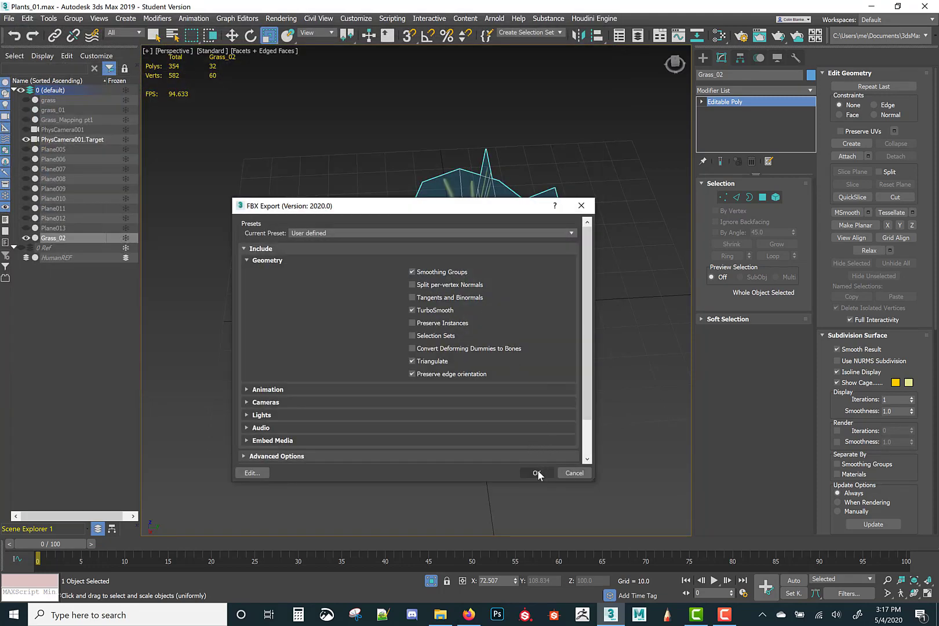
pyautogui.click(534, 472)
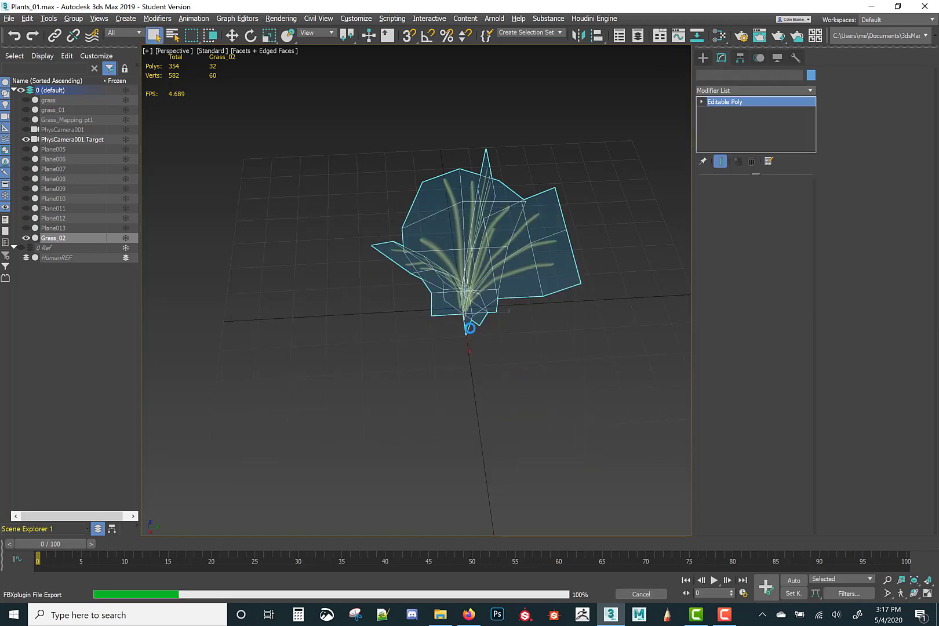
# - Select the tall upright blade element of Grass_02 and scale it up well beyond the rest of the clump
pyautogui.keyDown('alt'); pyautogui.moveTo(491, 323); pyautogui.dragTo(485, 272, button='middle'); pyautogui.keyUp('alt')
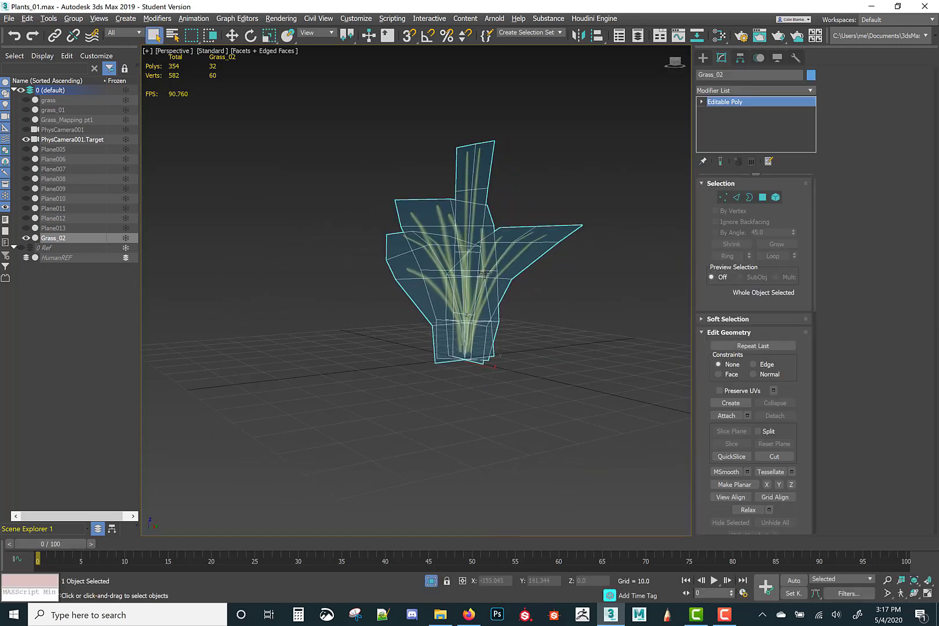
pyautogui.press('5')
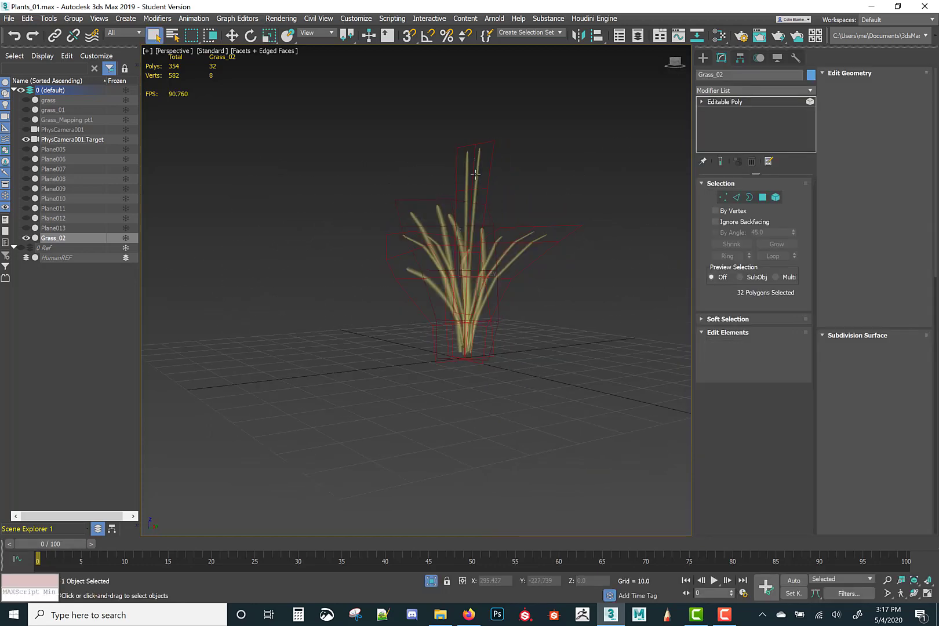
pyautogui.click(474, 169)
pyautogui.press('r')
pyautogui.keyDown('alt'); pyautogui.moveTo(461, 220); pyautogui.dragTo(466, 229, button='middle'); pyautogui.keyUp('alt')
pyautogui.moveTo(471, 245)
pyautogui.mouseDown()
pyautogui.moveTo(472, 194)
pyautogui.moveTo(470, 224)
pyautogui.mouseUp()
pyautogui.hotkey('ctrl', 'z')
# - Move the enlarged blade element upward so that less of it extends below the clump's base
pyautogui.press('w')
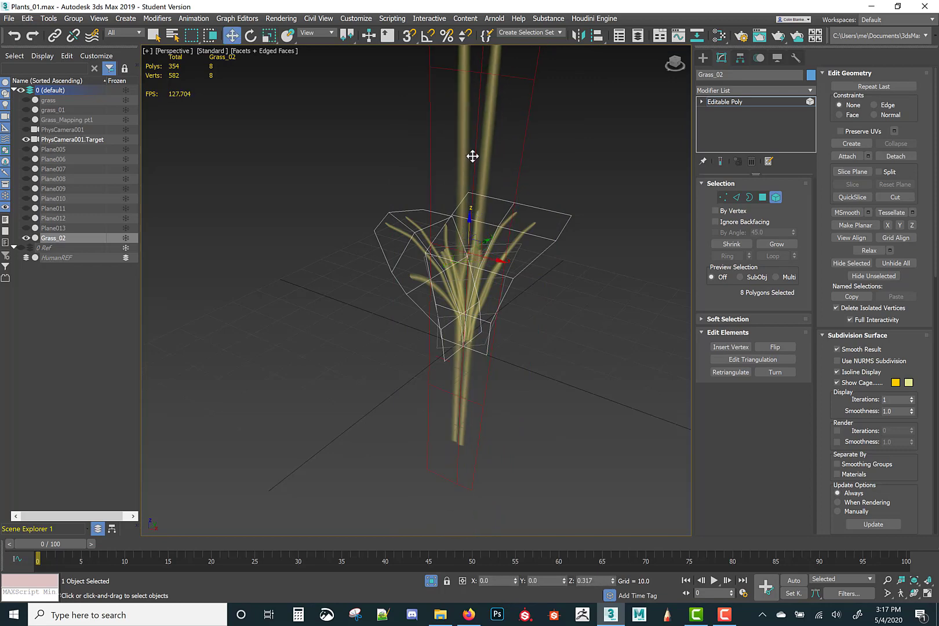
pyautogui.moveTo(473, 156); pyautogui.dragTo(482, 131)
pyautogui.scroll(-3, 473, 232)
pyautogui.keyDown('alt'); pyautogui.moveTo(474, 325); pyautogui.dragTo(469, 363, button='middle'); pyautogui.keyUp('alt')
pyautogui.scroll(-3, 442, 365)
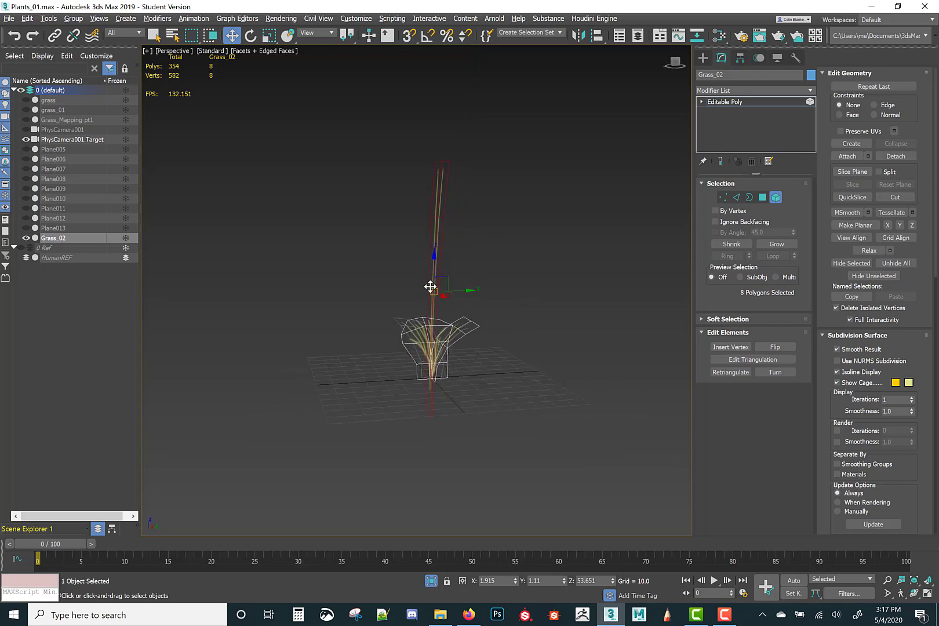
# - Shift vertices along the upper part of the tall blade to bend it slightly, and leave vertex editing
pyautogui.press('1')
pyautogui.moveTo(407, 196); pyautogui.dragTo(456, 248)
pyautogui.moveTo(494, 170); pyautogui.dragTo(496, 173)
pyautogui.click(723, 196)
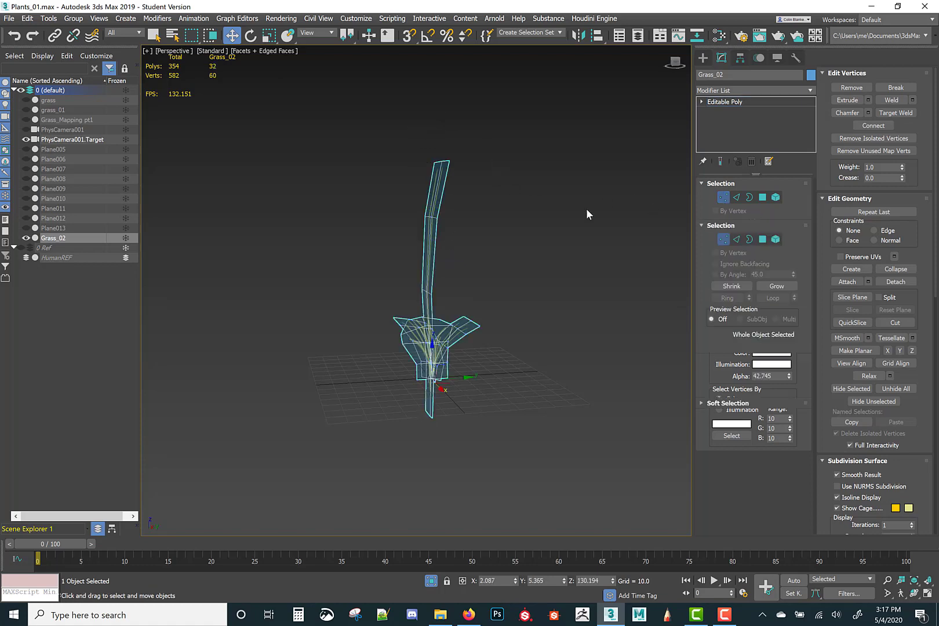
pyautogui.keyDown('alt'); pyautogui.moveTo(586, 208); pyautogui.dragTo(518, 248, button='middle'); pyautogui.keyUp('alt')
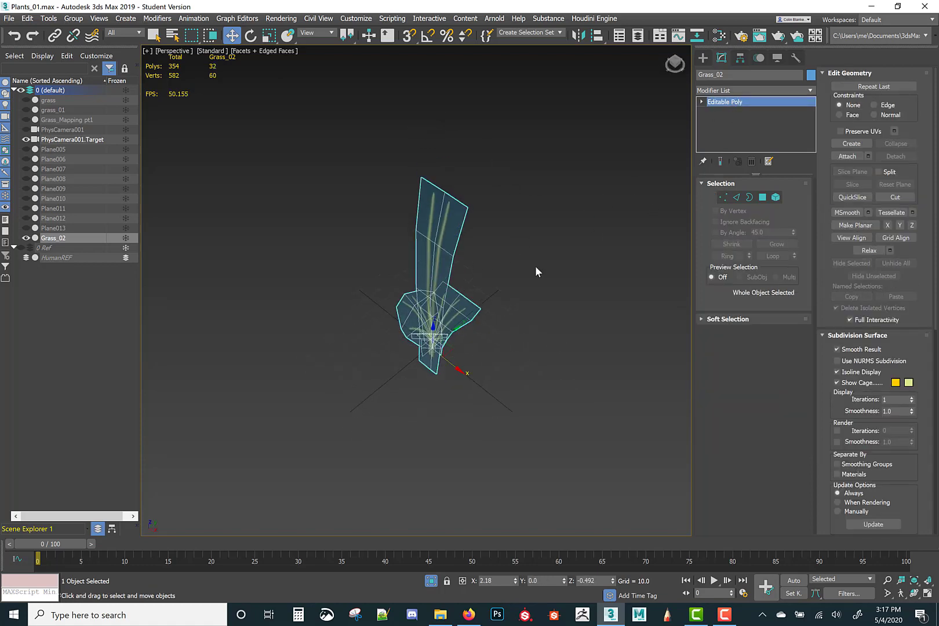
# - Reset the XForm of Grass_02 and convert the object back to an Editable Poly
pyautogui.click(796, 58)
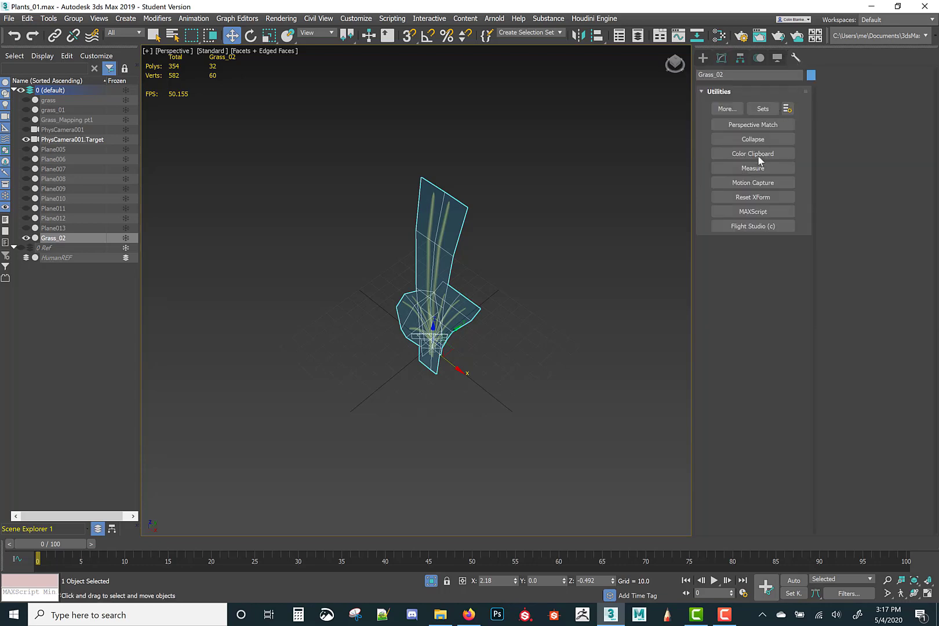
pyautogui.click(752, 198)
pyautogui.click(740, 262)
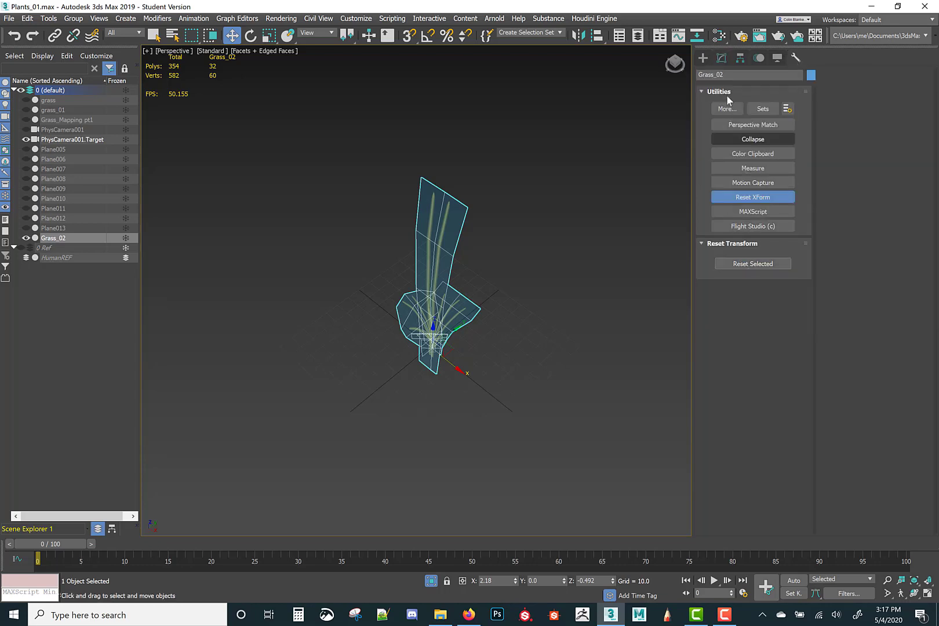
pyautogui.click(722, 60)
pyautogui.rightClick(418, 250)
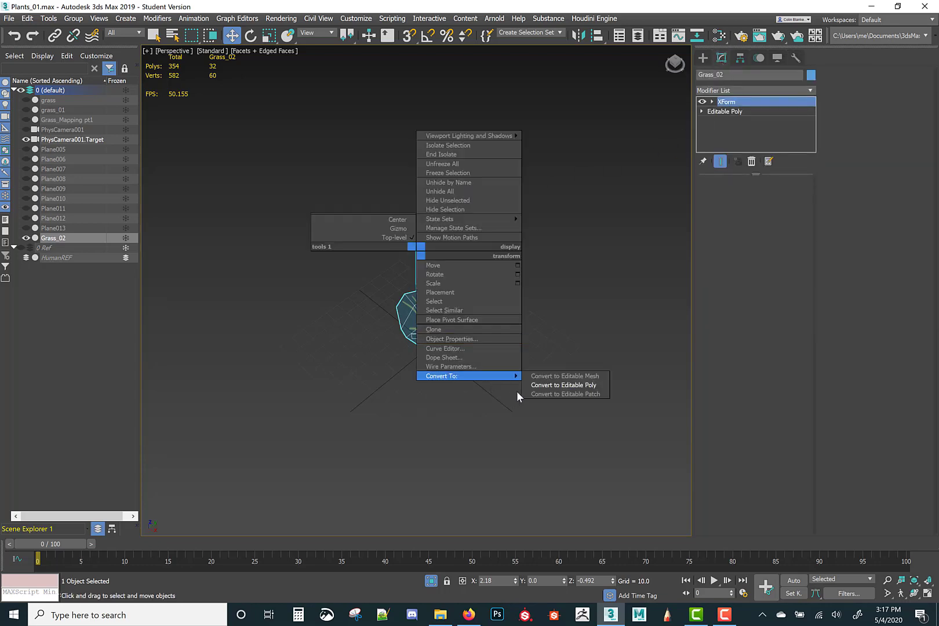
pyautogui.click(563, 386)
# - Export the selected clump as grass_04.FBX, replacing the existing file and keeping the current FBX export options
pyautogui.keyDown('alt'); pyautogui.moveTo(490, 371); pyautogui.dragTo(461, 357, button='middle'); pyautogui.keyUp('alt')
pyautogui.click(11, 19)
pyautogui.moveTo(35, 175)
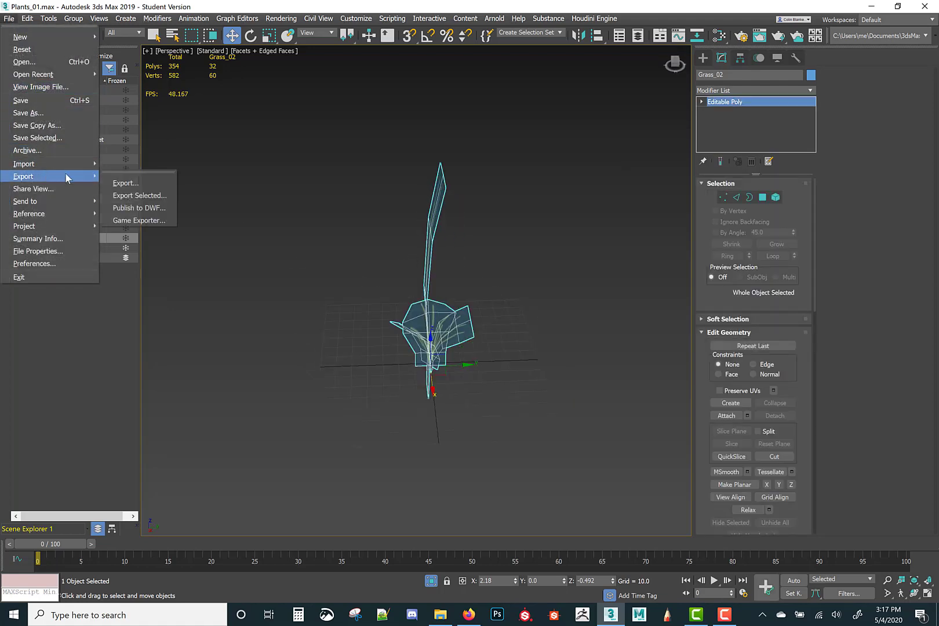
pyautogui.click(137, 192)
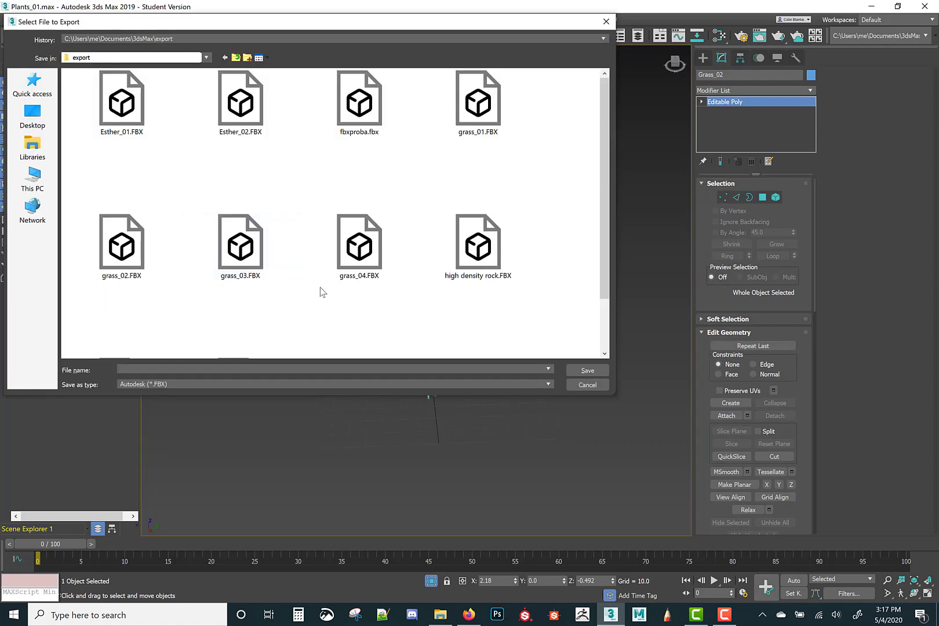
pyautogui.click(372, 281)
pyautogui.click(577, 368)
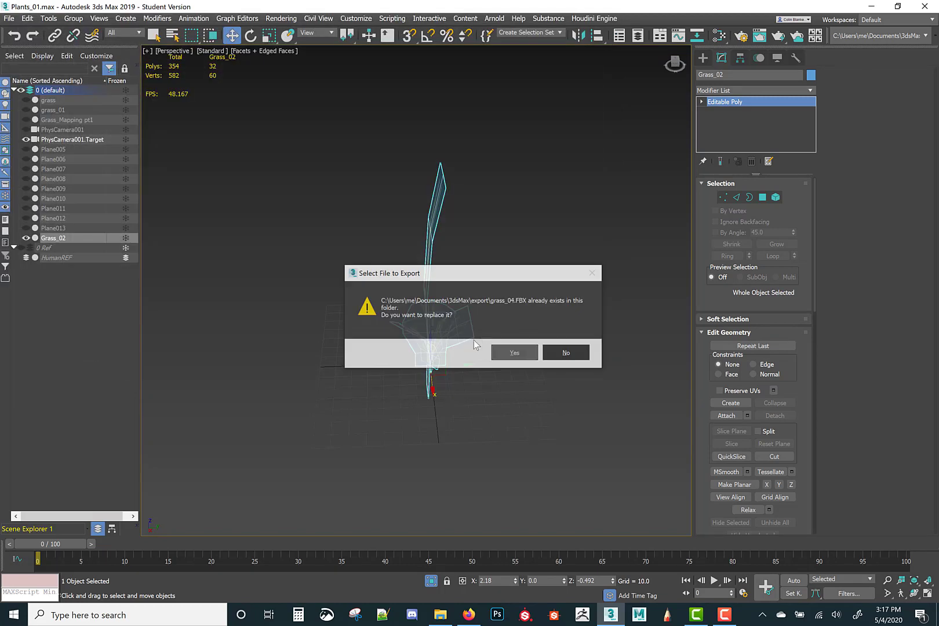
pyautogui.click(502, 355)
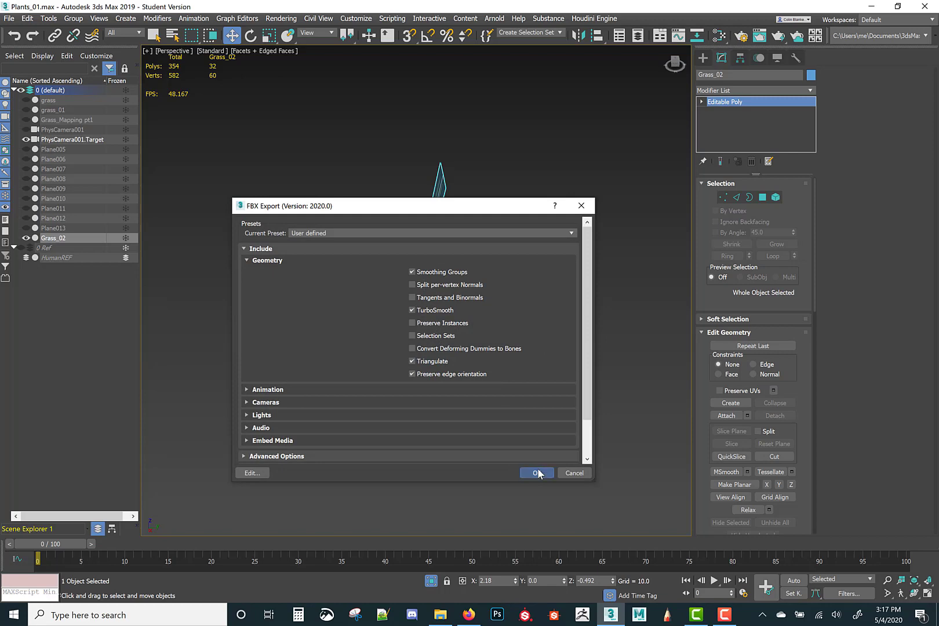
pyautogui.click(537, 473)
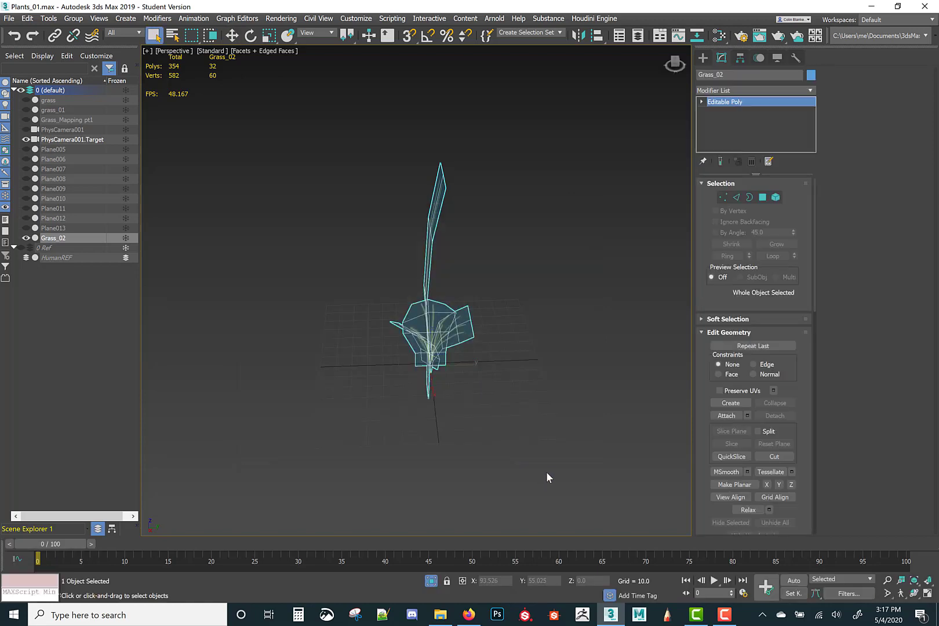
pyautogui.click(732, 621)
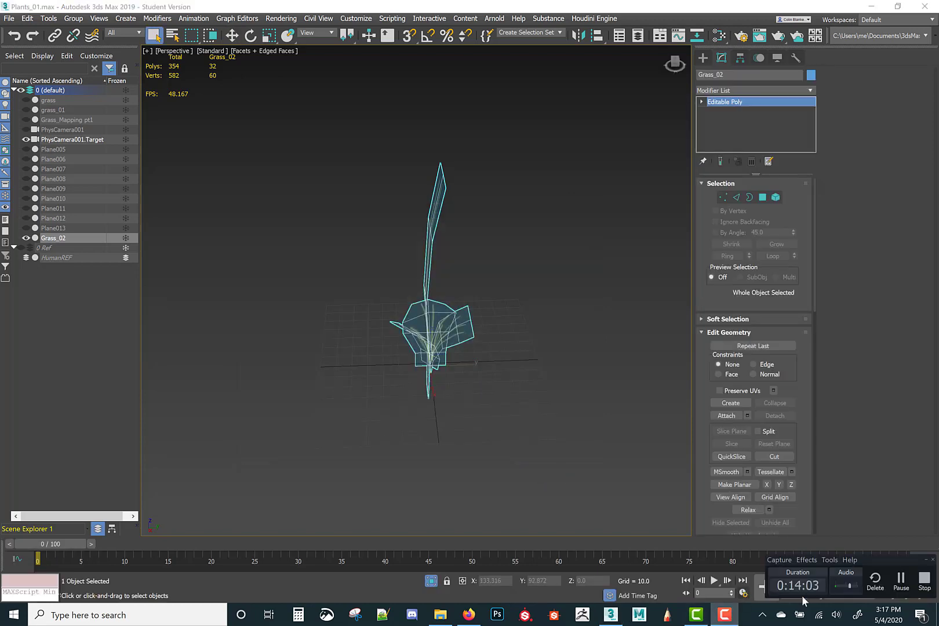